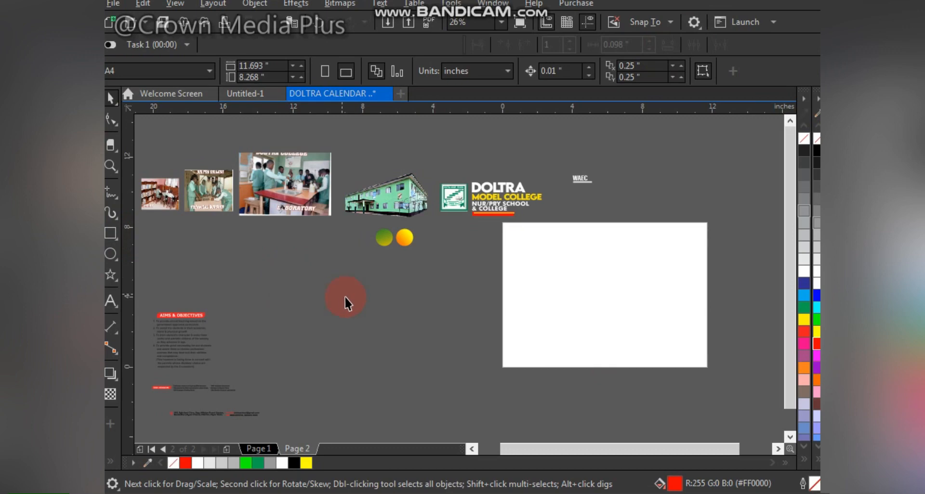
Step: Switch the page orientation to portrait
{"action": "left_click", "coordinate": [384, 68]}
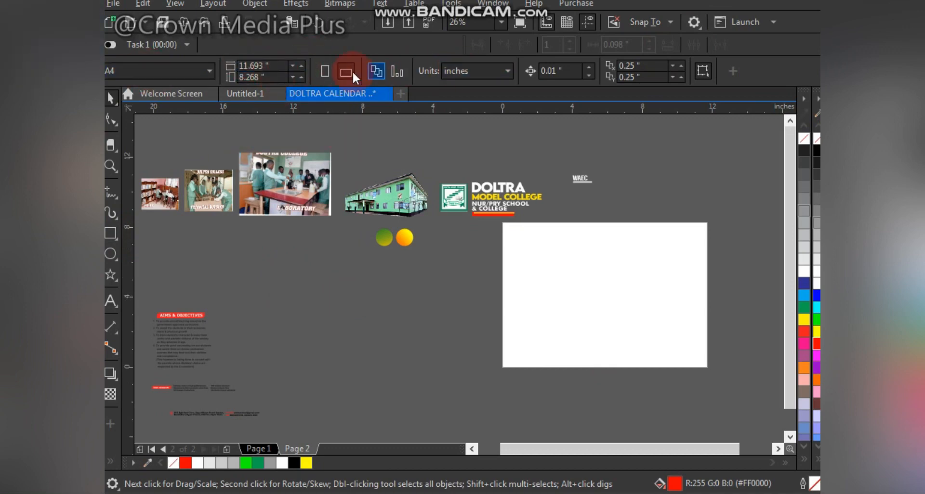
{"action": "left_click", "coordinate": [325, 72]}
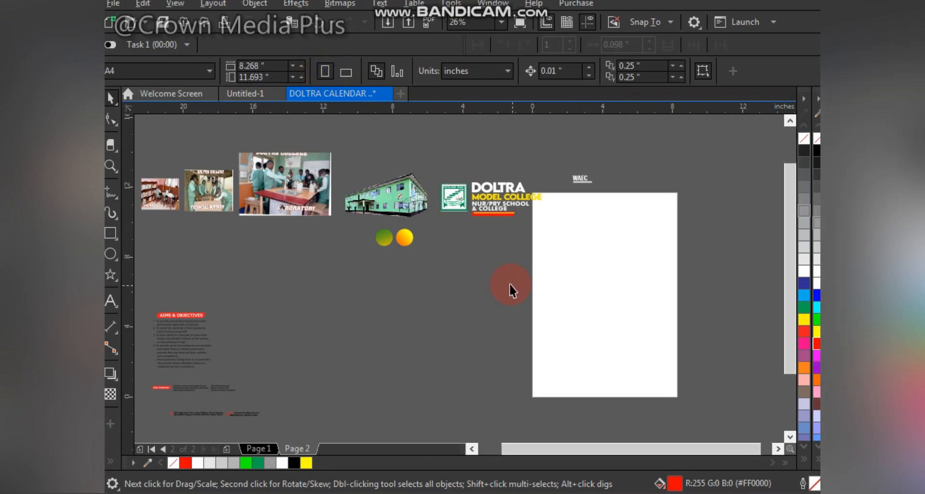
Step: Select all objects and move them up and to the left, away from the page
{"action": "key", "text": "ctrl+a"}
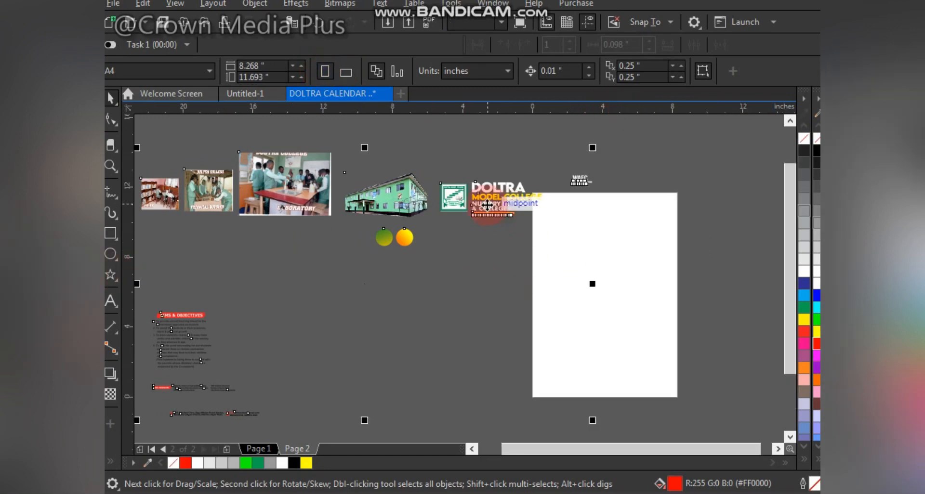
{"action": "left_click_drag", "start_coordinate": [487, 204], "coordinate": [465, 185]}
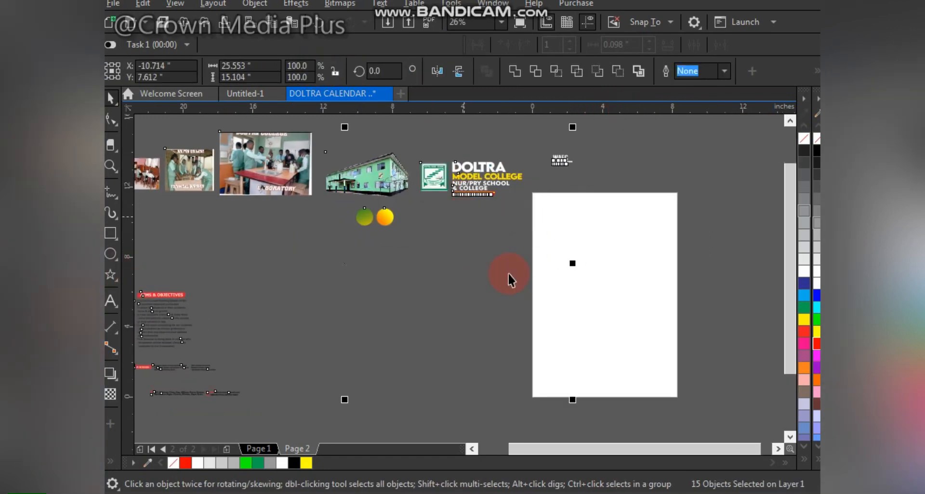
{"action": "left_click", "coordinate": [505, 302]}
Step: Draw a rectangle and set its size to 2 by 3 inches
{"action": "left_click", "coordinate": [111, 233]}
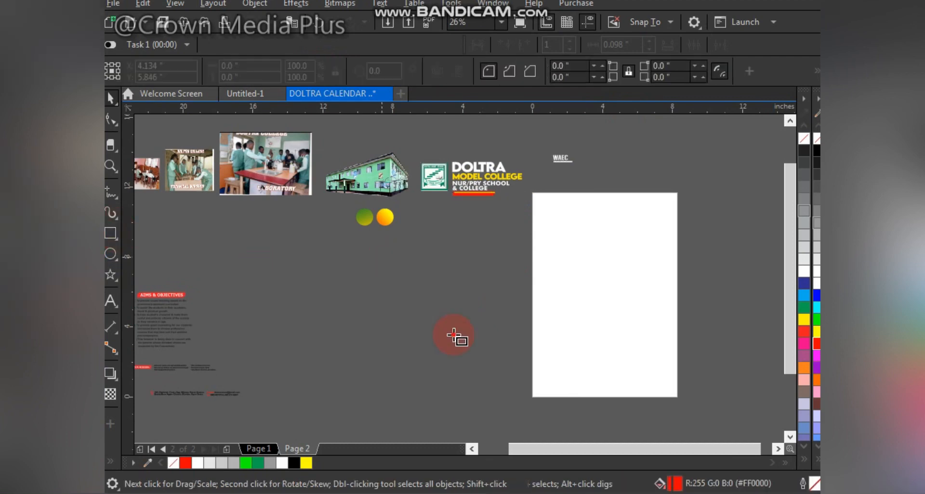
{"action": "left_click_drag", "start_coordinate": [384, 247], "coordinate": [486, 372]}
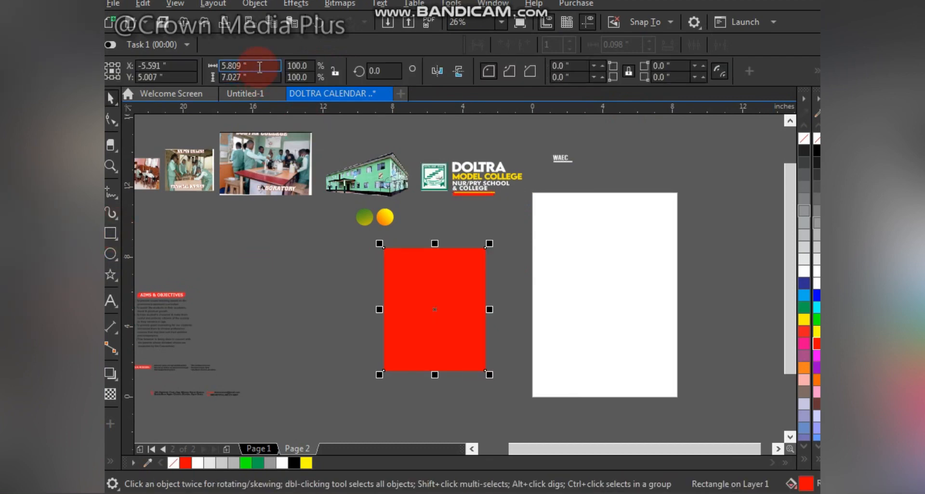
{"action": "type", "text": "2"}
{"action": "key", "text": "Tab"}
{"action": "type", "text": "3"}
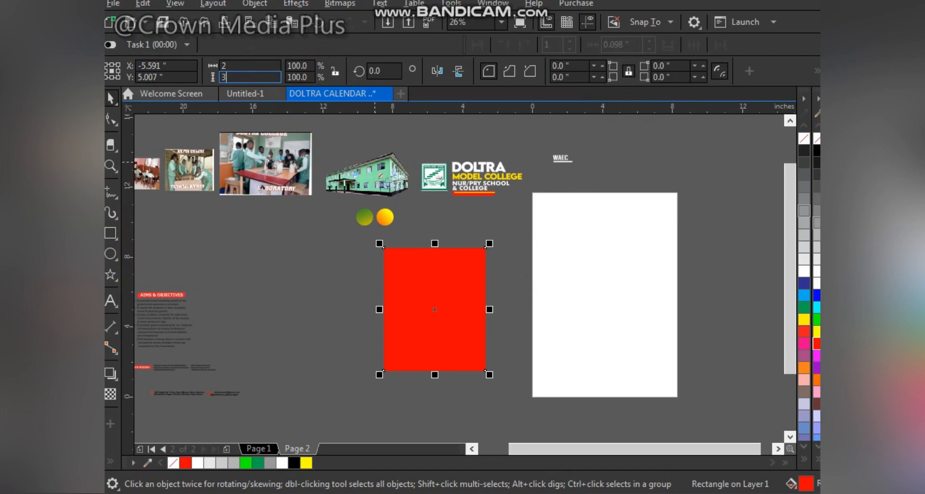
{"action": "key", "text": "Return"}
Step: Center the rectangle on the page and stretch it to about 7.7 by 11.6 inches
{"action": "key", "text": "p"}
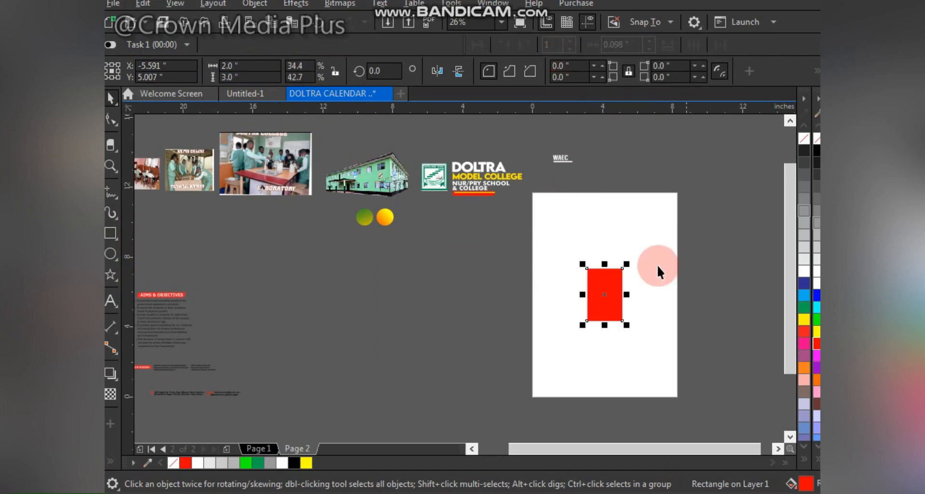
{"action": "left_click_drag", "start_coordinate": [627, 264], "coordinate": [725, 189]}
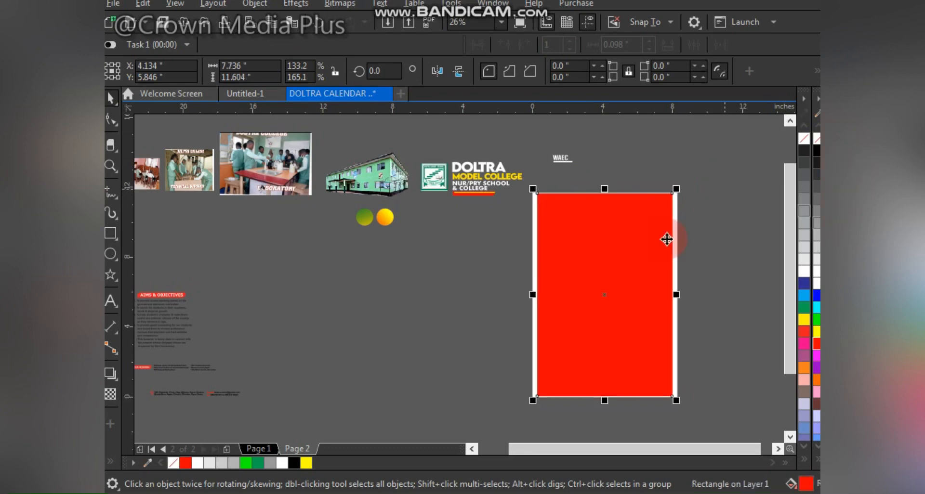
Step: Set the page width to 7.736 inches to match the rectangle
{"action": "left_click", "coordinate": [554, 254]}
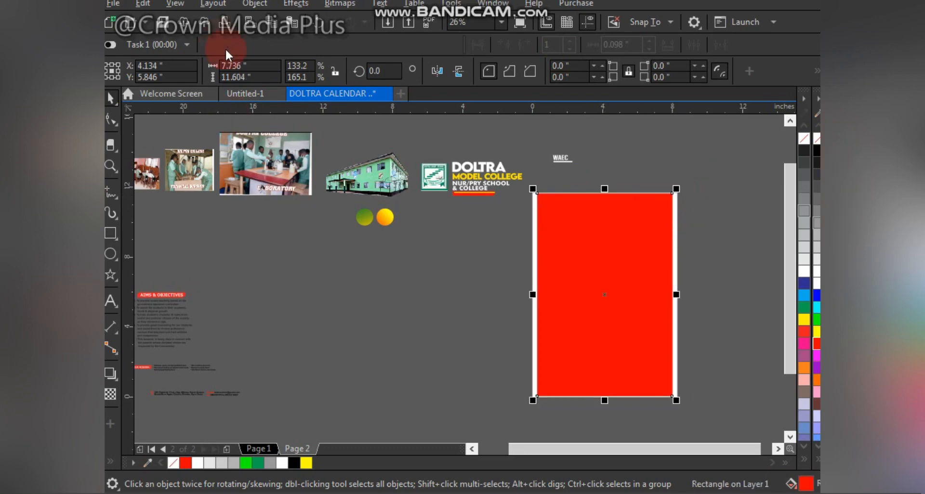
{"action": "left_click_drag", "start_coordinate": [220, 66], "coordinate": [192, 67]}
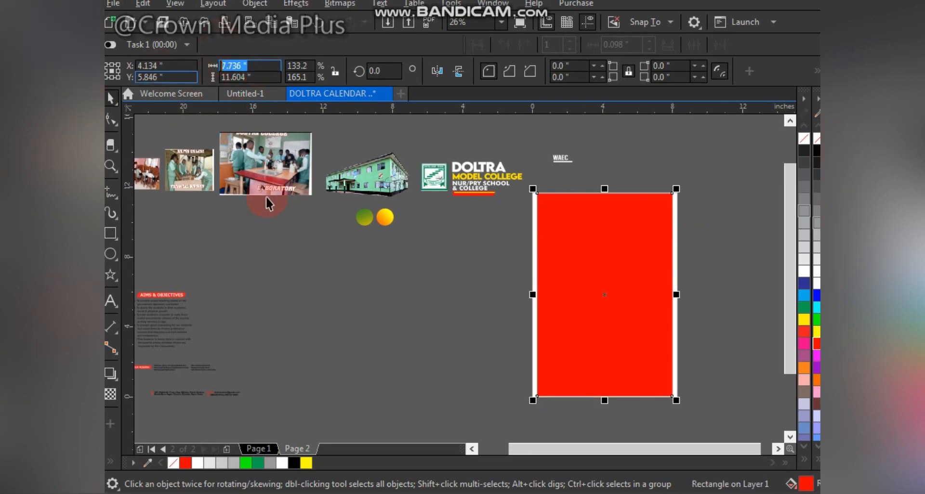
{"action": "left_click", "coordinate": [312, 298]}
{"action": "left_click_drag", "start_coordinate": [273, 65], "coordinate": [225, 71]}
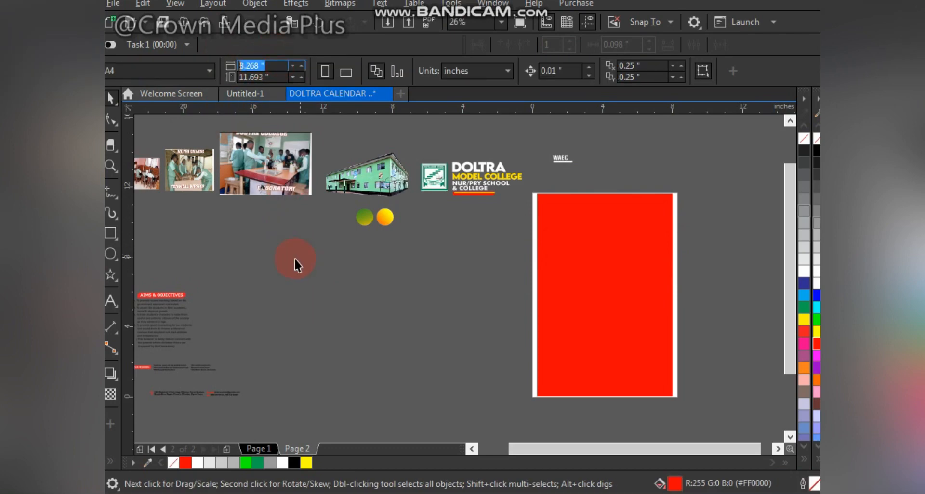
{"action": "key", "text": "Return"}
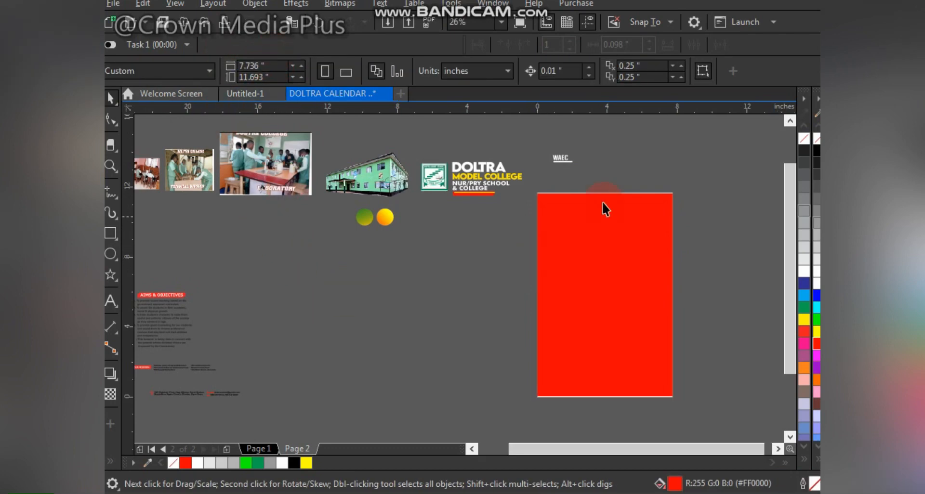
Step: Try to set the page height to 11.604 inches, then undo the change
{"action": "left_click", "coordinate": [603, 203]}
{"action": "left_click_drag", "start_coordinate": [277, 77], "coordinate": [221, 78]}
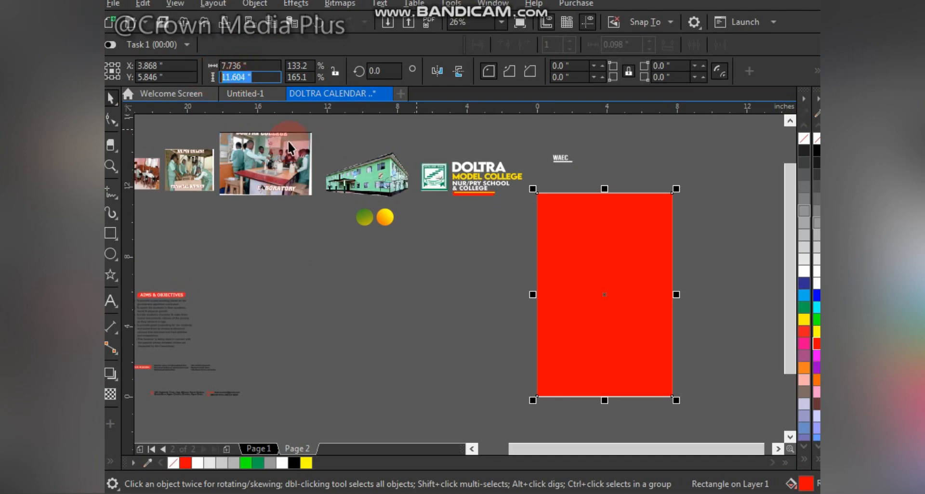
{"action": "left_click", "coordinate": [306, 273]}
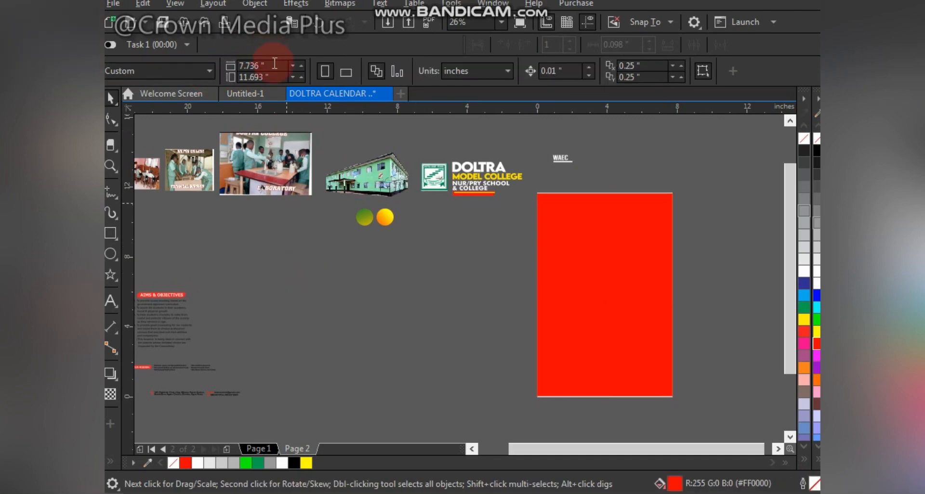
{"action": "type", "text": "11.604"}
{"action": "key", "text": "Return"}
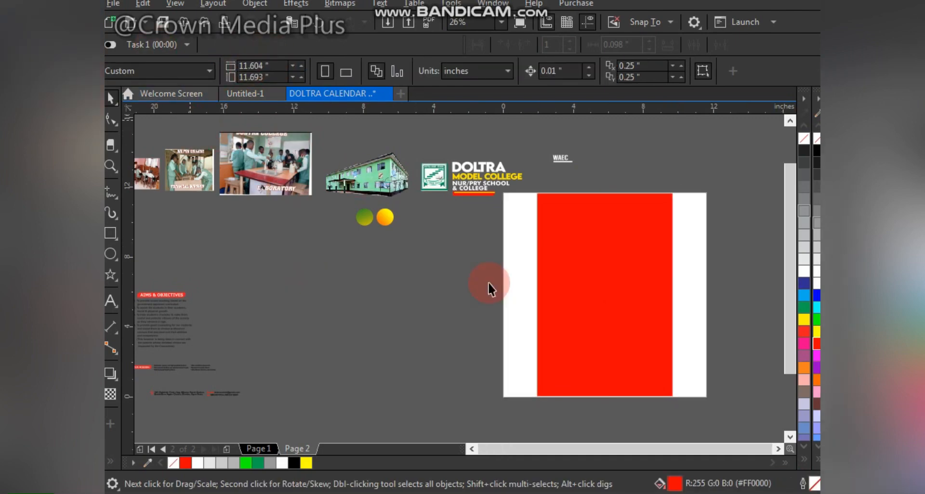
{"action": "key", "text": "ctrl+z"}
{"action": "left_click", "coordinate": [612, 255]}
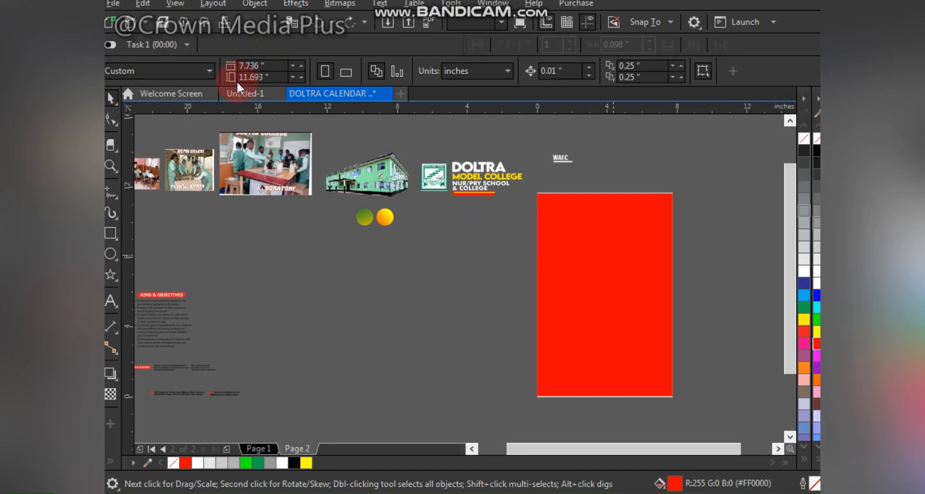
{"action": "left_click", "coordinate": [239, 66]}
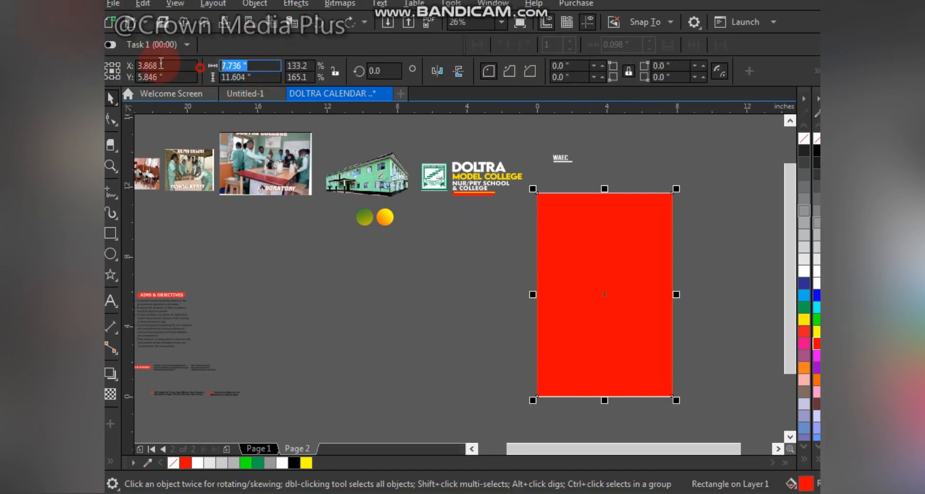
{"action": "left_click", "coordinate": [287, 234]}
{"action": "left_click", "coordinate": [235, 66]}
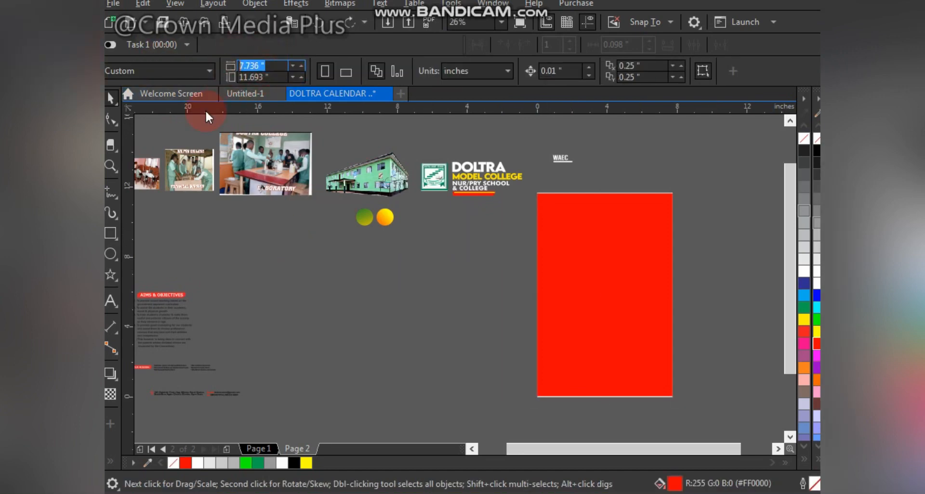
{"action": "key", "text": "Right"}
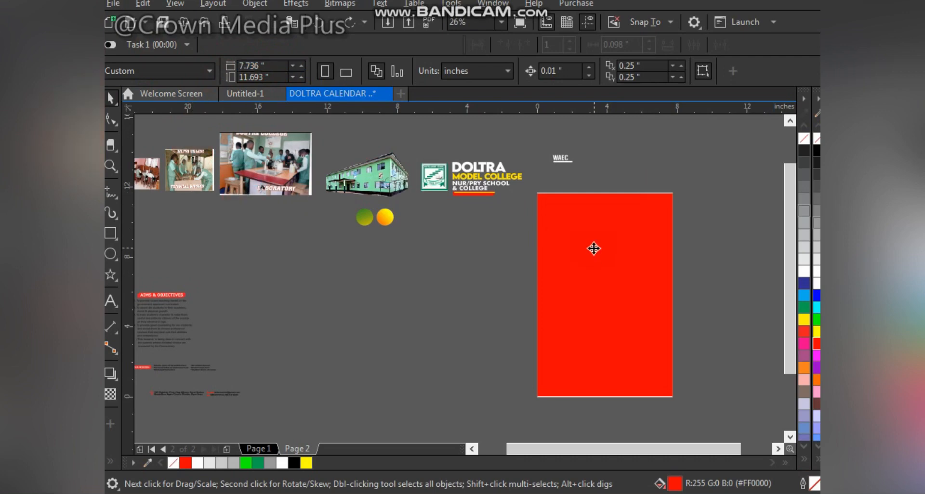
Step: Fill the page rectangle with light grey
{"action": "left_click", "coordinate": [593, 249]}
{"action": "left_click", "coordinate": [489, 306]}
{"action": "left_click", "coordinate": [576, 288]}
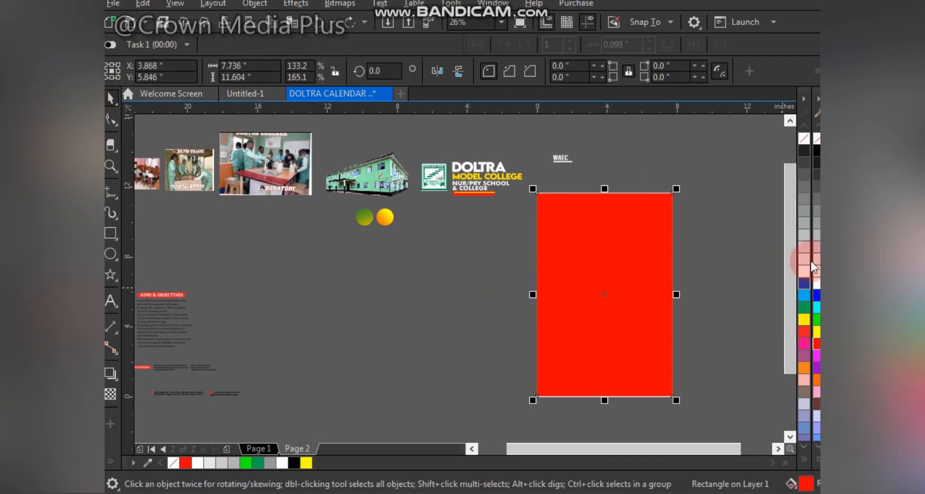
{"action": "left_click", "coordinate": [813, 268]}
{"action": "left_click", "coordinate": [708, 245]}
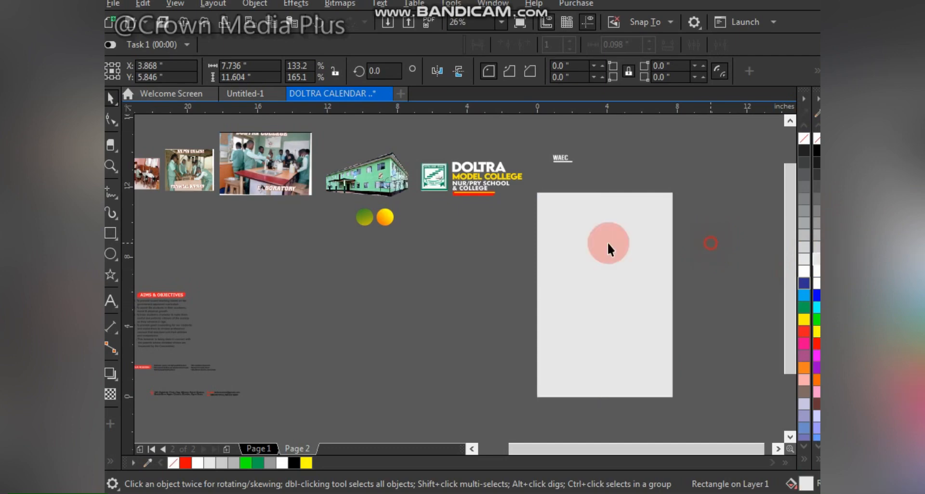
Step: Draw a circle about 5.5 inches across near the page's upper left
{"action": "left_click", "coordinate": [577, 234]}
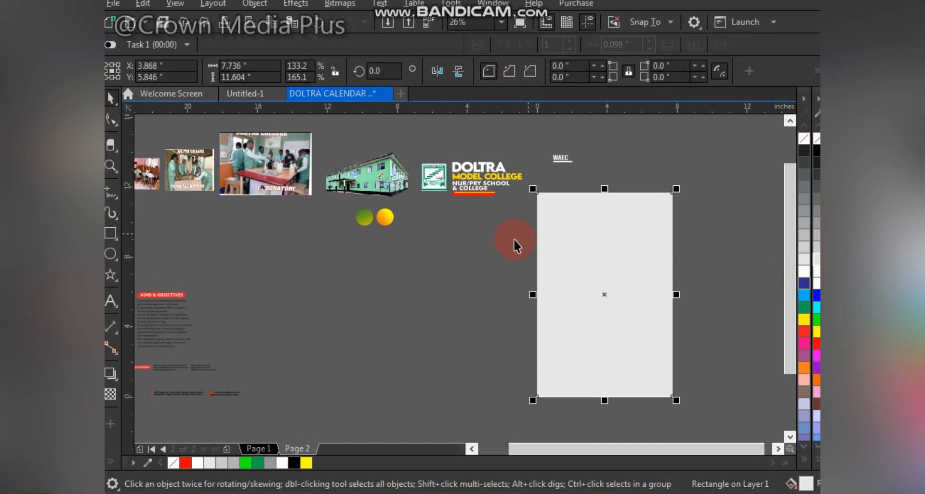
{"action": "key", "text": "F7"}
{"action": "left_click_drag", "start_coordinate": [447, 212], "coordinate": [553, 317]}
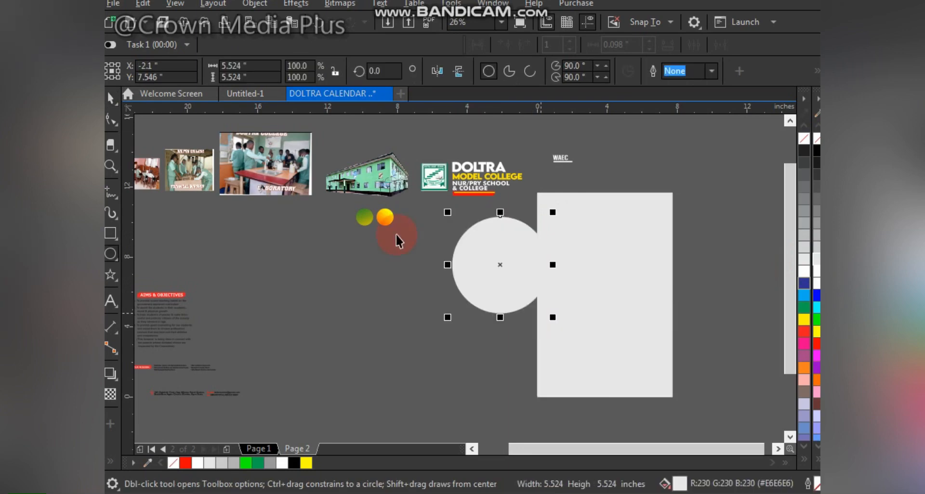
Step: Copy the small green circle's gradient fill onto the new circle and delete the small green circle
{"action": "key", "text": "space"}
{"action": "left_click_drag", "start_coordinate": [364, 217], "coordinate": [474, 264]}
{"action": "key", "text": "Delete"}
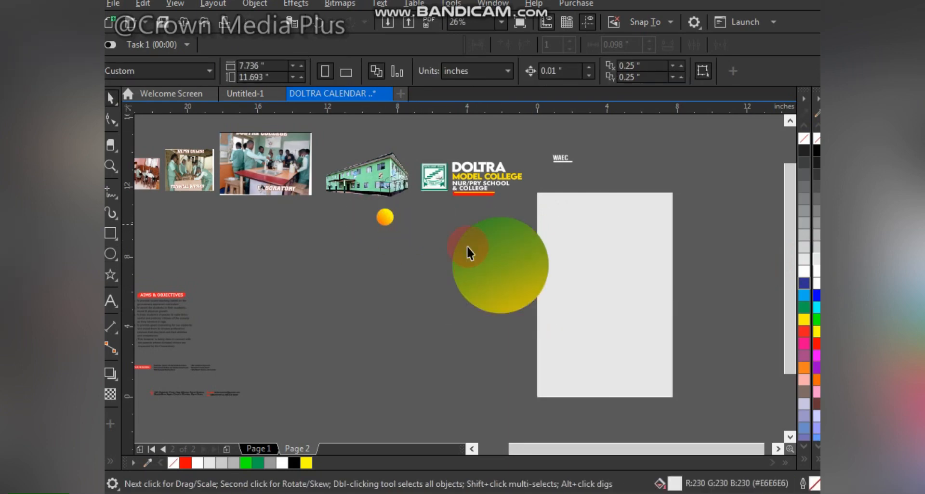
Step: PowerClip the gradient circle inside the grey page rectangle
{"action": "left_click", "coordinate": [501, 250]}
{"action": "key", "text": "F2"}
{"action": "left_click_drag", "start_coordinate": [461, 180], "coordinate": [725, 413]}
{"action": "left_click_drag", "start_coordinate": [356, 220], "coordinate": [448, 226]}
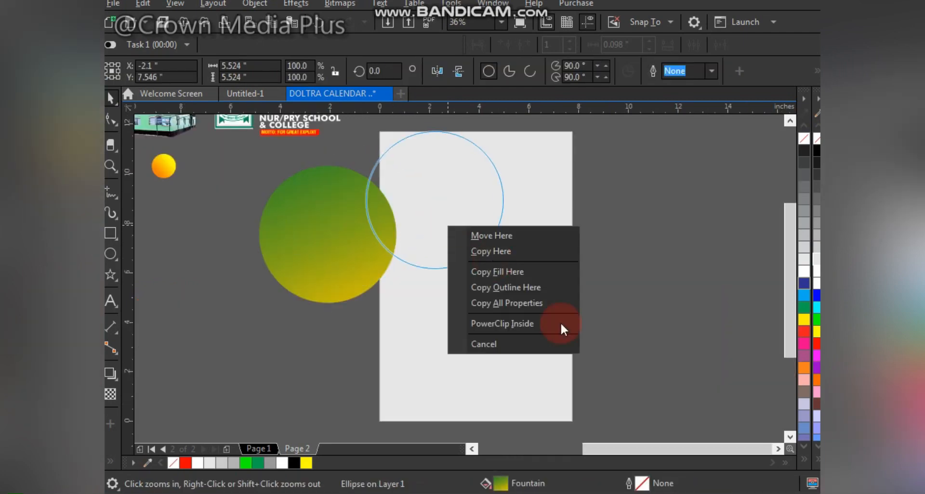
{"action": "left_click", "coordinate": [501, 324]}
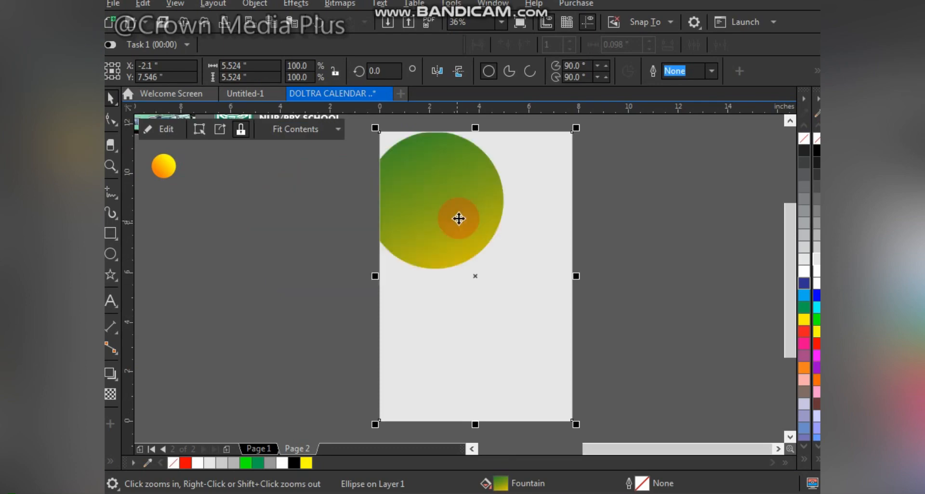
Step: Edit the PowerClip contents, enlarging the circle to about 9.2 inches and centring it over the page top
{"action": "right_click", "coordinate": [460, 215]}
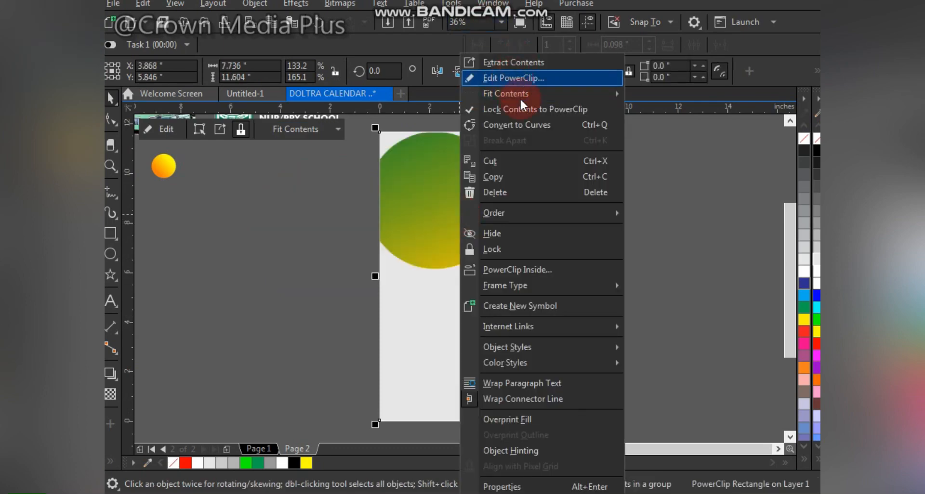
{"action": "left_click", "coordinate": [511, 77]}
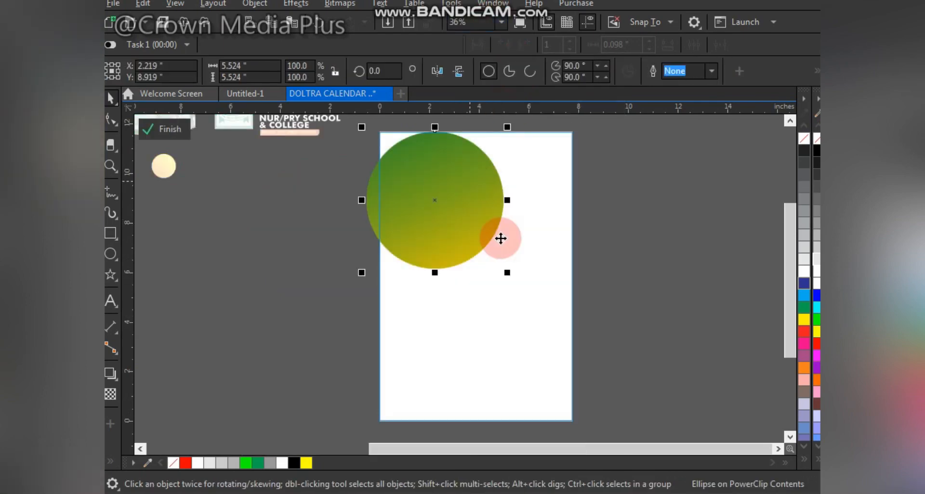
{"action": "left_click_drag", "start_coordinate": [507, 273], "coordinate": [547, 316]}
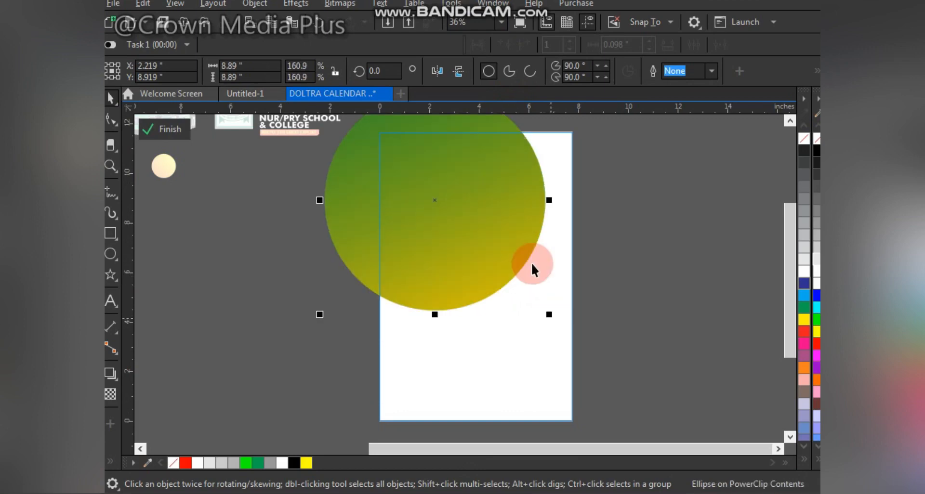
{"action": "left_click_drag", "start_coordinate": [487, 257], "coordinate": [531, 244]}
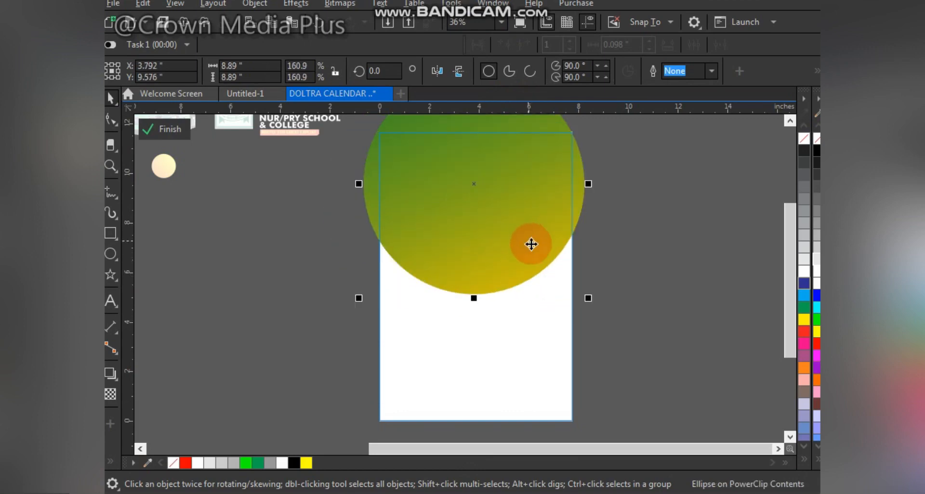
{"action": "left_click_drag", "start_coordinate": [591, 298], "coordinate": [593, 303]}
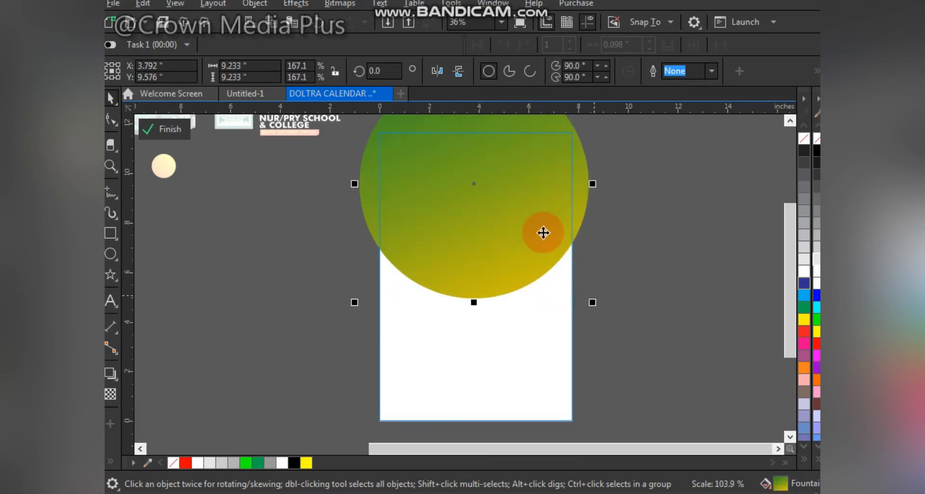
Step: Duplicate the large circle and scale the copy to about 3.5 inches near the page's upper left
{"action": "left_click_drag", "start_coordinate": [527, 216], "coordinate": [539, 199]}
{"action": "right_click", "coordinate": [541, 217]}
{"action": "left_click_drag", "start_coordinate": [509, 196], "coordinate": [601, 285]}
{"action": "left_click_drag", "start_coordinate": [684, 141], "coordinate": [610, 217]}
{"action": "left_click_drag", "start_coordinate": [580, 257], "coordinate": [432, 200]}
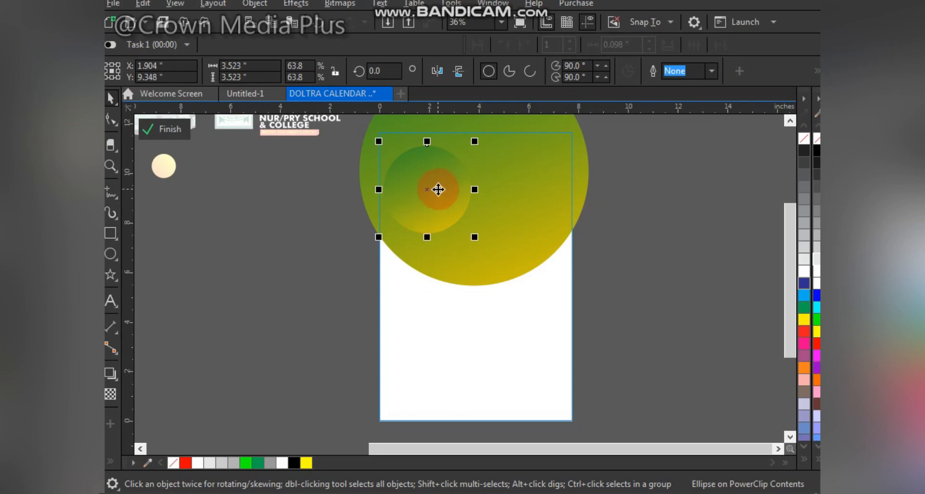
Step: Add two more copies of the small circle below it, scaling the last to about 2.9 inches
{"action": "left_click_drag", "start_coordinate": [435, 187], "coordinate": [443, 242]}
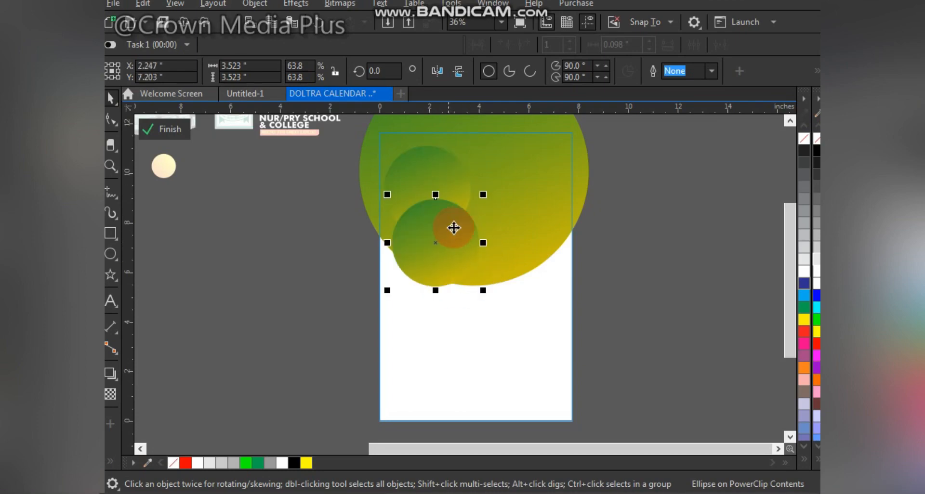
{"action": "left_click_drag", "start_coordinate": [479, 189], "coordinate": [479, 195]}
{"action": "left_click_drag", "start_coordinate": [436, 246], "coordinate": [490, 238]}
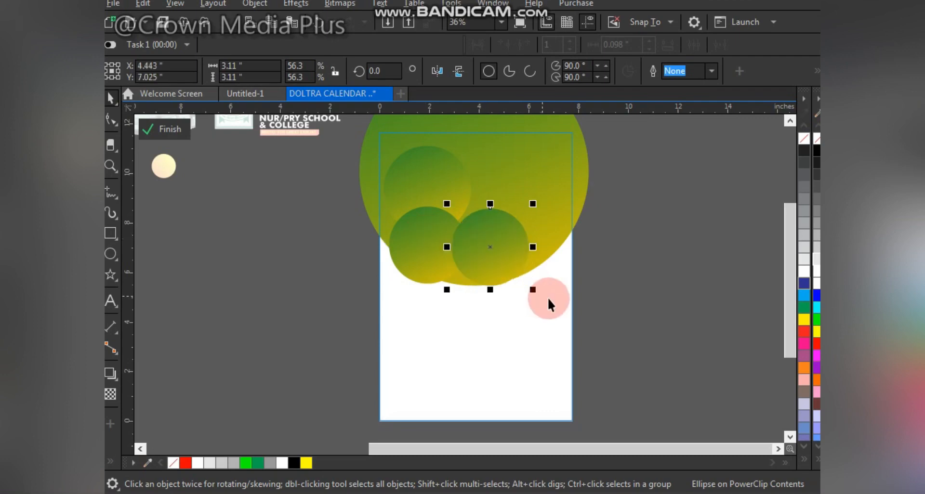
{"action": "left_click_drag", "start_coordinate": [532, 290], "coordinate": [530, 295]}
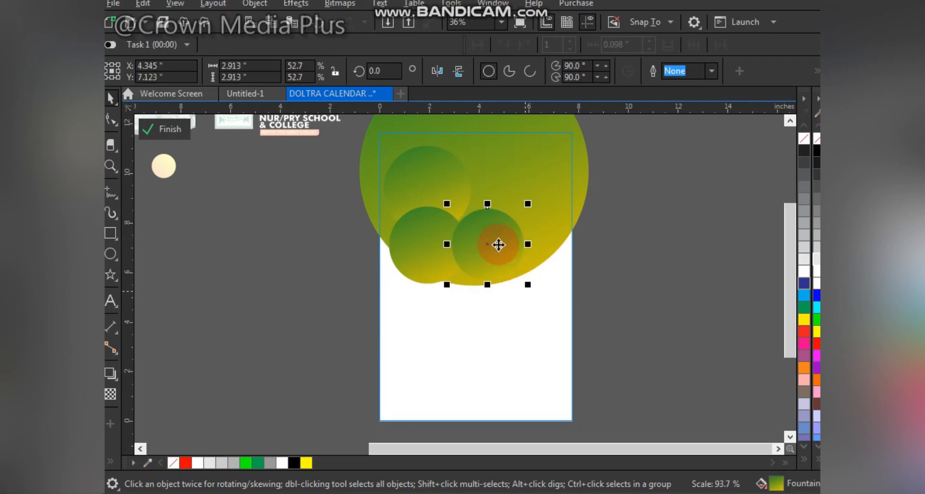
Step: Resize the third small circle to about 3.1 inches and mirror all three small circles' gradients vertically
{"action": "left_click_drag", "start_coordinate": [501, 240], "coordinate": [490, 237]}
{"action": "left_click_drag", "start_coordinate": [517, 283], "coordinate": [521, 287]}
{"action": "left_click", "coordinate": [459, 72]}
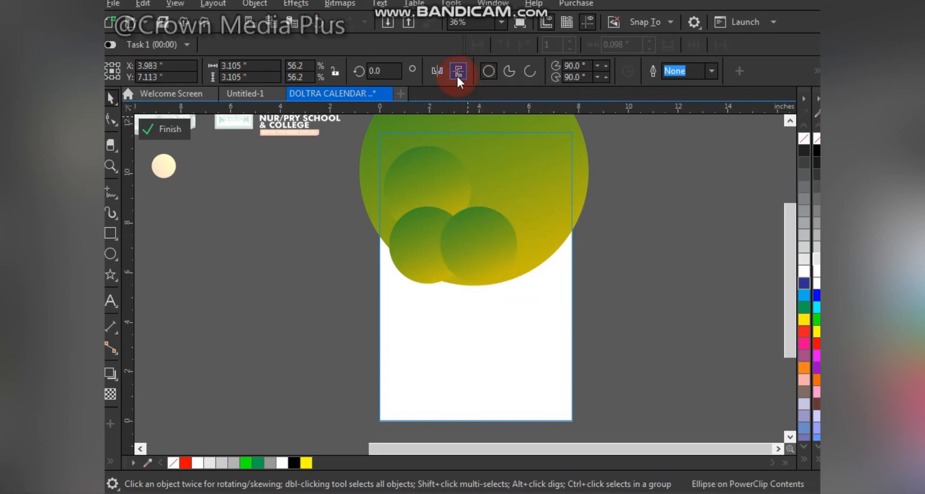
{"action": "left_click", "coordinate": [415, 231]}
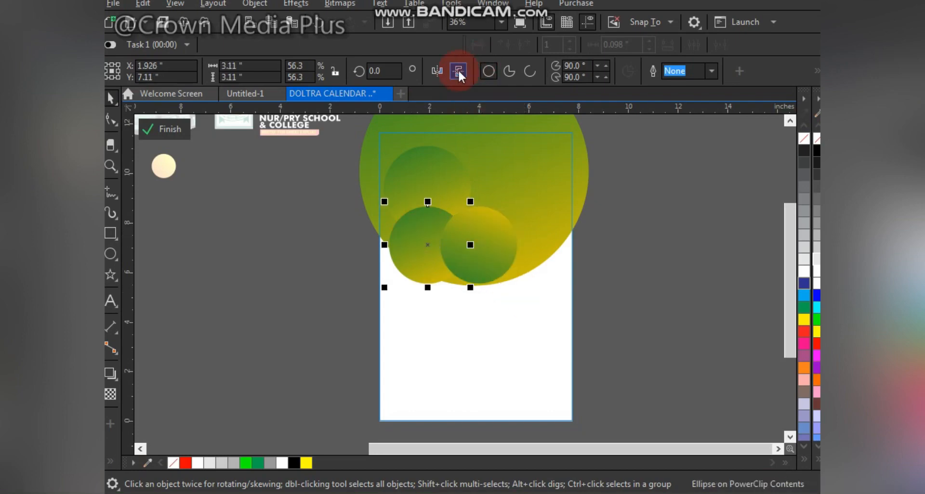
{"action": "left_click", "coordinate": [459, 69]}
{"action": "left_click", "coordinate": [418, 180]}
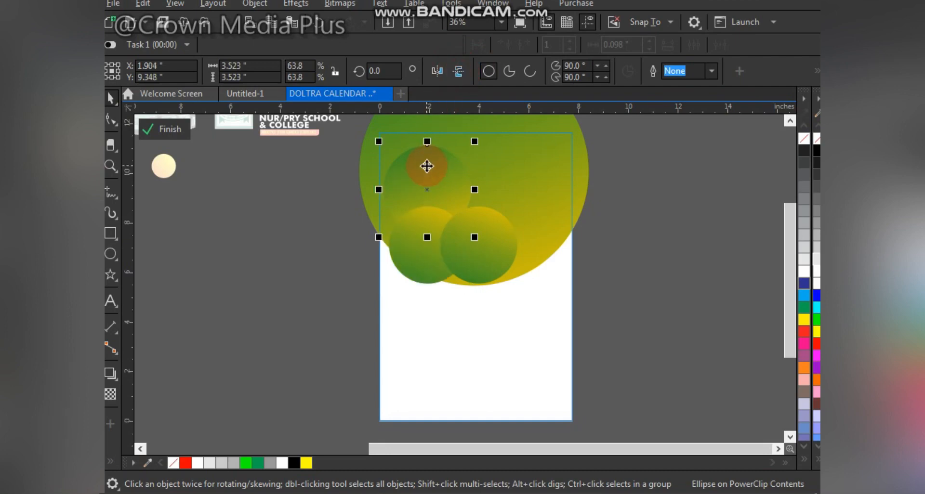
{"action": "left_click", "coordinate": [464, 70]}
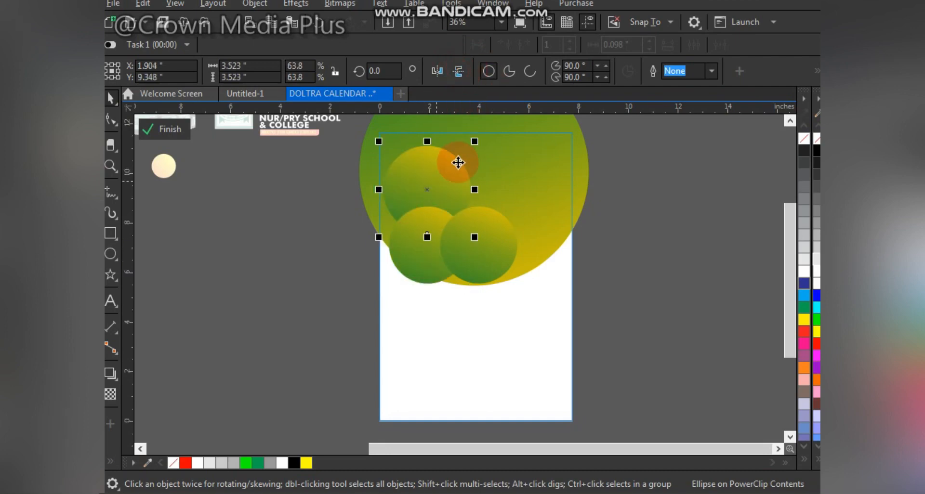
Step: Add a white copy of the upper small circle, about 3.1 inches, centred over the original
{"action": "left_click_drag", "start_coordinate": [431, 171], "coordinate": [465, 170]}
{"action": "left_click_drag", "start_coordinate": [510, 140], "coordinate": [524, 161]}
{"action": "left_click", "coordinate": [818, 283]}
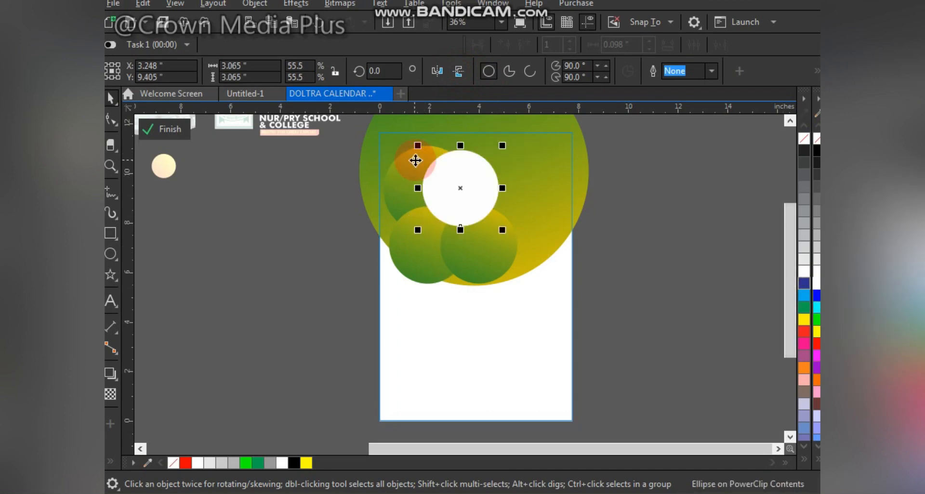
{"action": "left_click", "coordinate": [415, 159], "text": "shift"}
{"action": "key", "text": "c"}
{"action": "key", "text": "e"}
{"action": "left_click", "coordinate": [292, 217]}
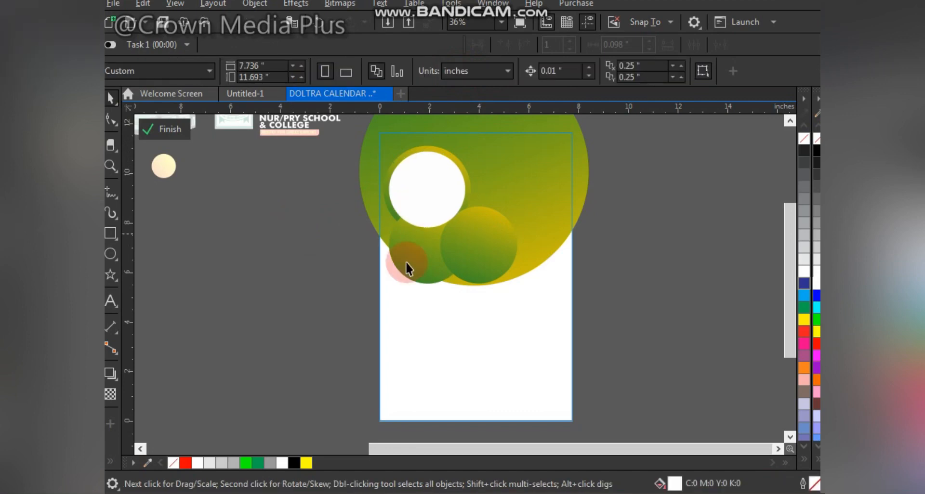
Step: Add a white circle about 2.6 inches wide centred over the second small circle
{"action": "left_click", "coordinate": [496, 234]}
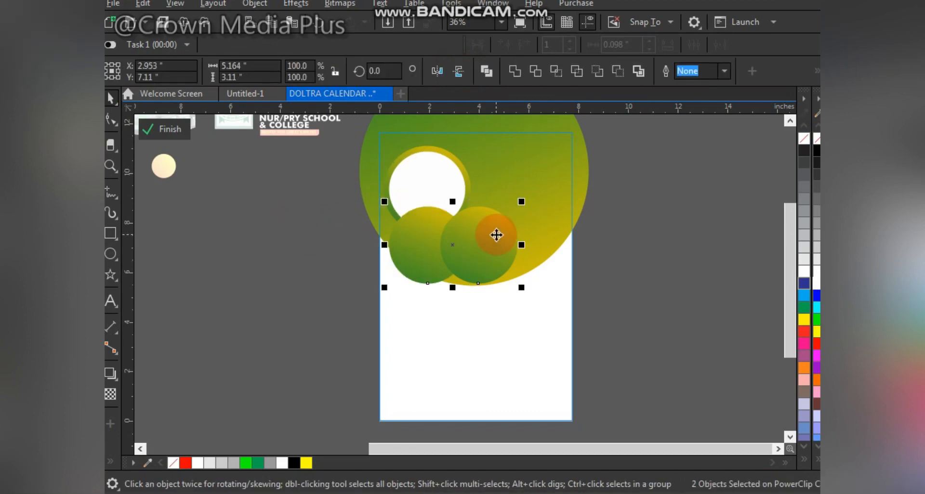
{"action": "left_click", "coordinate": [436, 244]}
{"action": "left_click_drag", "start_coordinate": [438, 244], "coordinate": [377, 261]}
{"action": "left_click", "coordinate": [339, 276]}
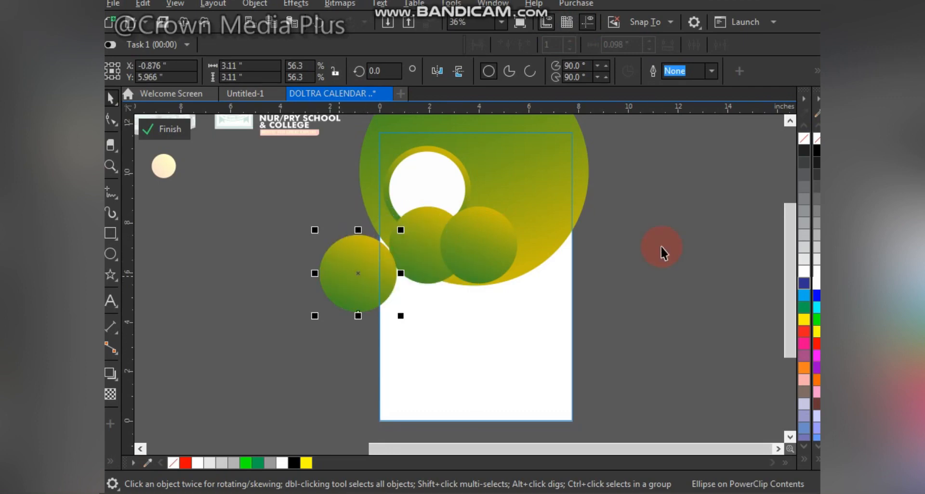
{"action": "left_click", "coordinate": [813, 281]}
{"action": "left_click_drag", "start_coordinate": [401, 230], "coordinate": [394, 235]}
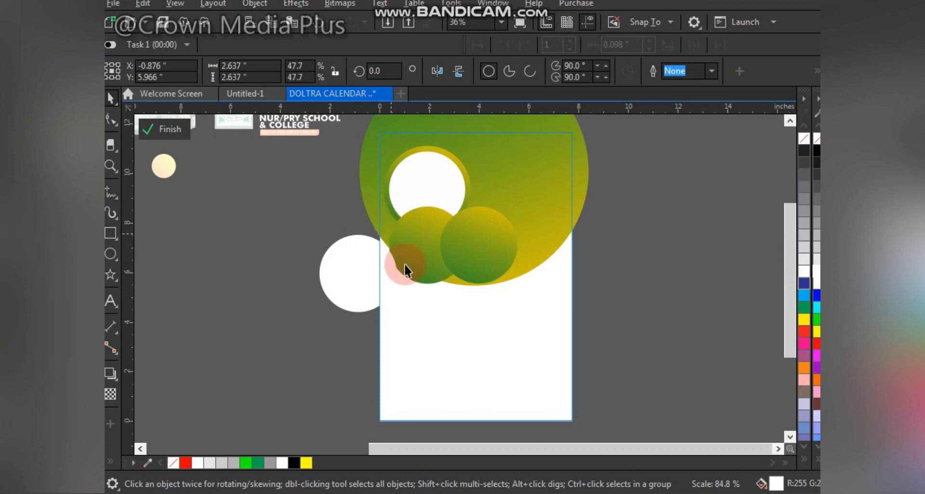
{"action": "left_click", "coordinate": [421, 247], "text": "shift"}
{"action": "key", "text": "c"}
{"action": "key", "text": "e"}
{"action": "left_click", "coordinate": [298, 268]}
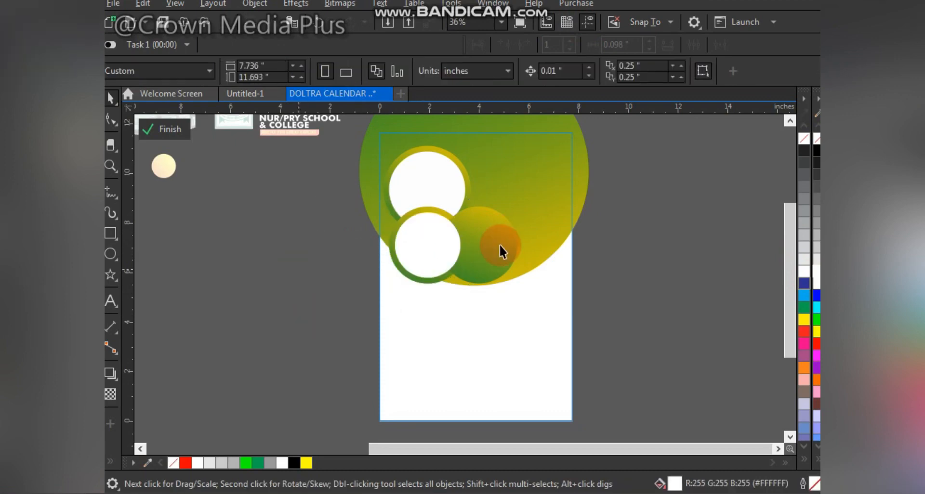
Step: Bring the second circle and its white circle in front of the third circle
{"action": "left_click", "coordinate": [510, 271]}
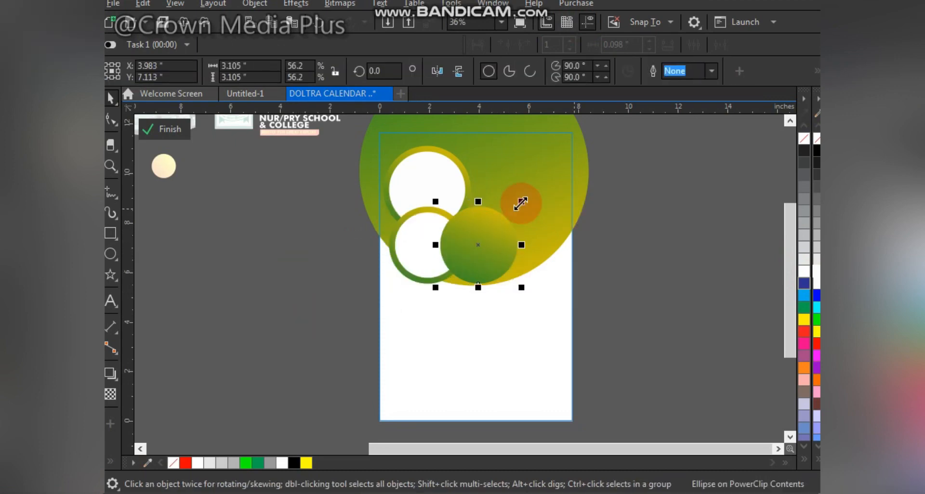
{"action": "left_click_drag", "start_coordinate": [338, 181], "coordinate": [495, 306]}
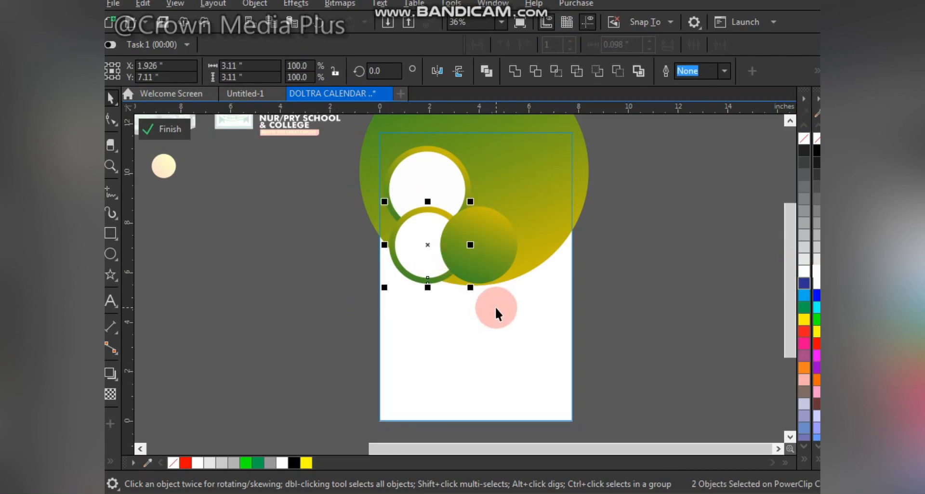
{"action": "key", "text": "shift+Page_Up"}
Step: Add a white circle about 2.7 inches wide centred on the third circle and bring that pair to the front
{"action": "left_click", "coordinate": [501, 226]}
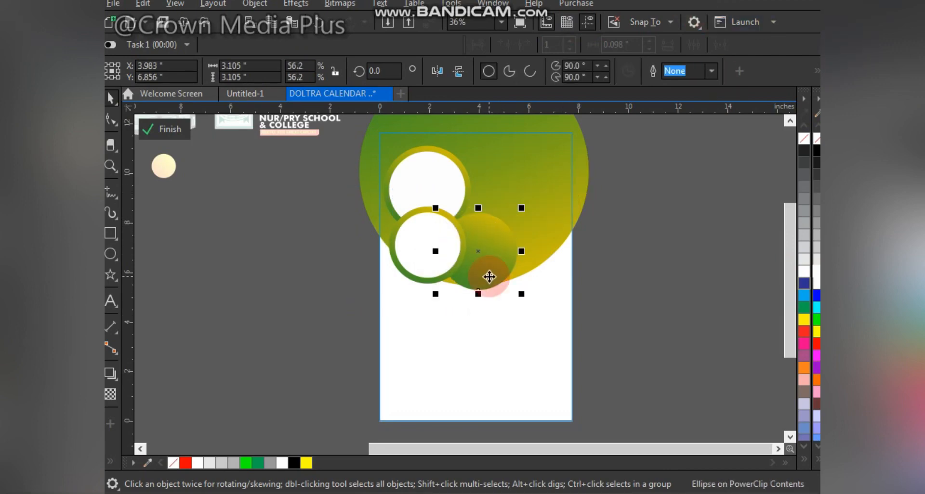
{"action": "left_click", "coordinate": [492, 261]}
{"action": "left_click_drag", "start_coordinate": [489, 261], "coordinate": [524, 237]}
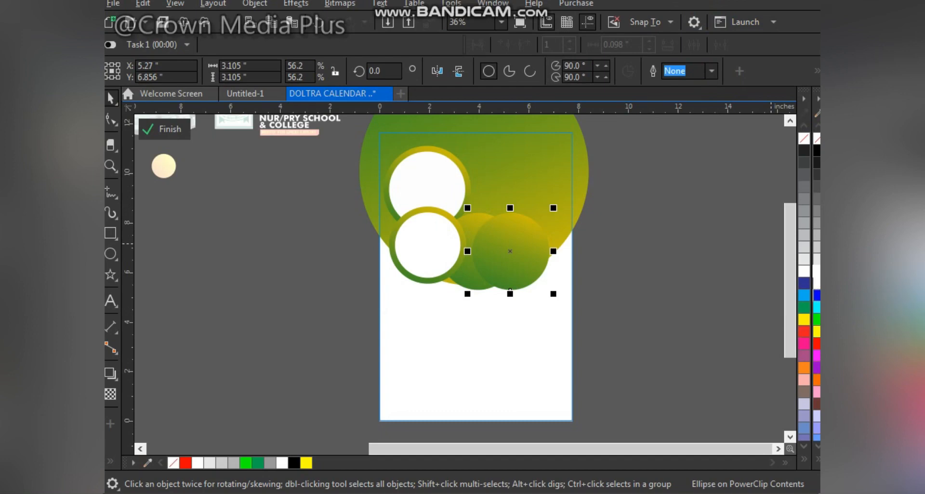
{"action": "left_click", "coordinate": [804, 272]}
{"action": "left_click_drag", "start_coordinate": [553, 207], "coordinate": [547, 214]}
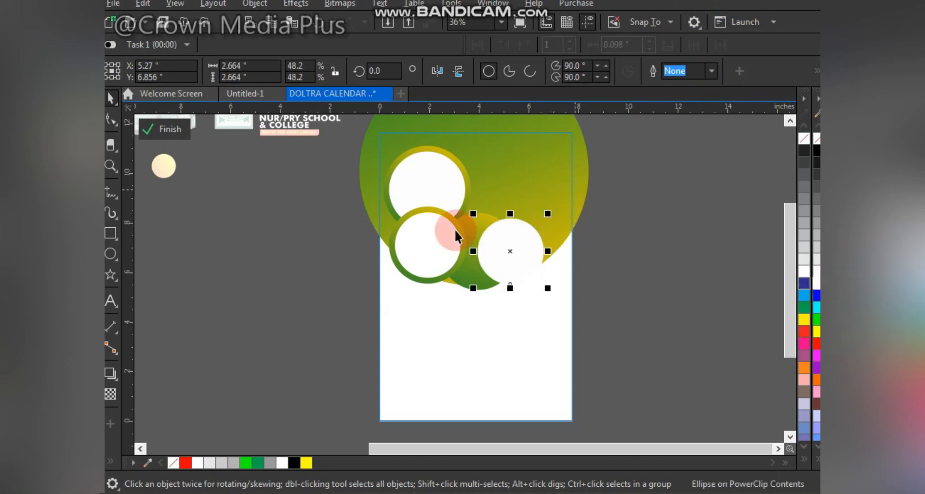
{"action": "left_click", "coordinate": [476, 222], "text": "shift"}
{"action": "key", "text": "c"}
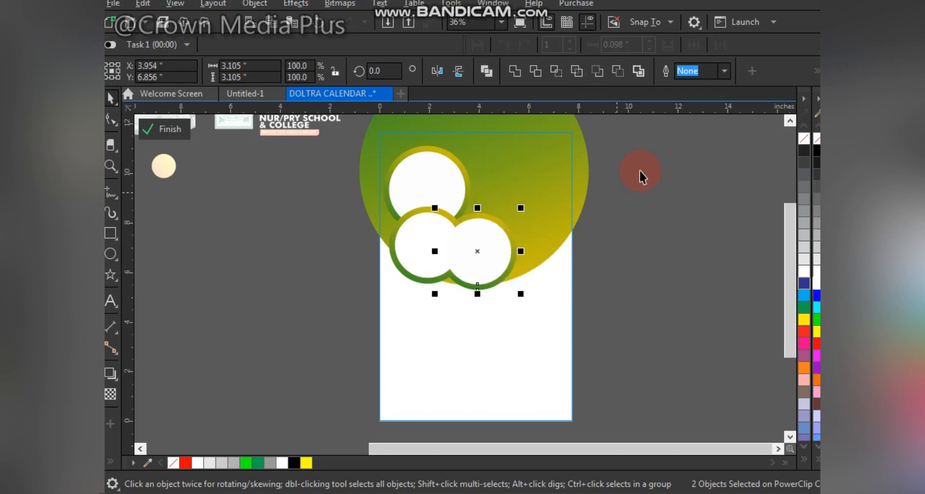
{"action": "left_click_drag", "start_coordinate": [641, 170], "coordinate": [420, 320]}
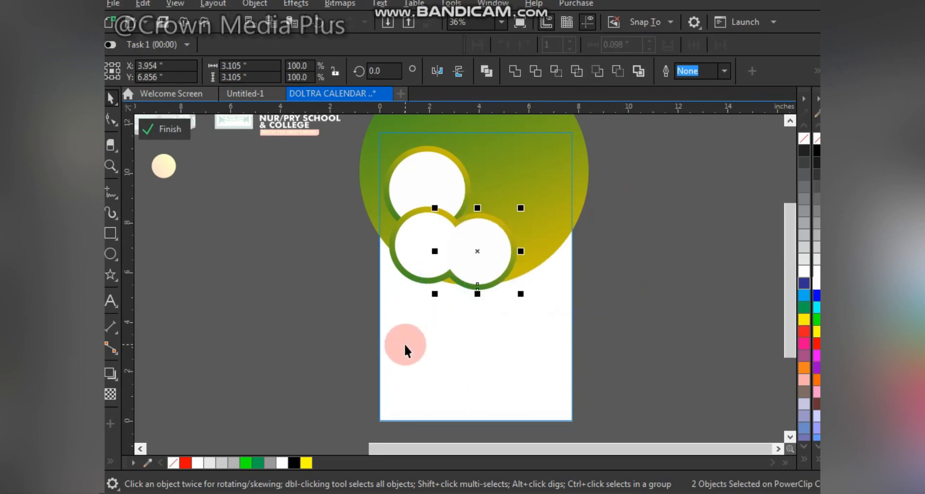
{"action": "key", "text": "shift+Page_Up"}
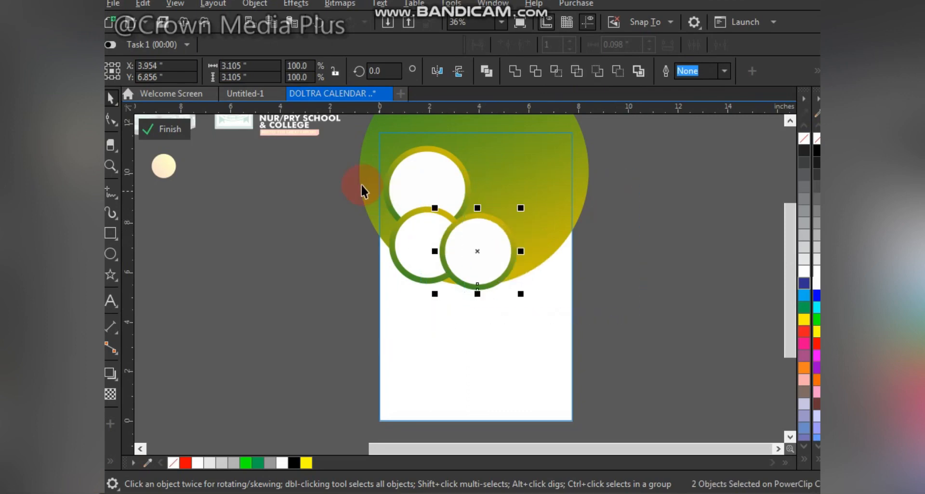
Step: Shift the two lower circle pairs slightly to the left
{"action": "left_click_drag", "start_coordinate": [363, 190], "coordinate": [483, 309]}
{"action": "left_click_drag", "start_coordinate": [426, 259], "coordinate": [416, 261]}
{"action": "left_click_drag", "start_coordinate": [424, 197], "coordinate": [542, 292]}
{"action": "left_click_drag", "start_coordinate": [491, 252], "coordinate": [476, 248]}
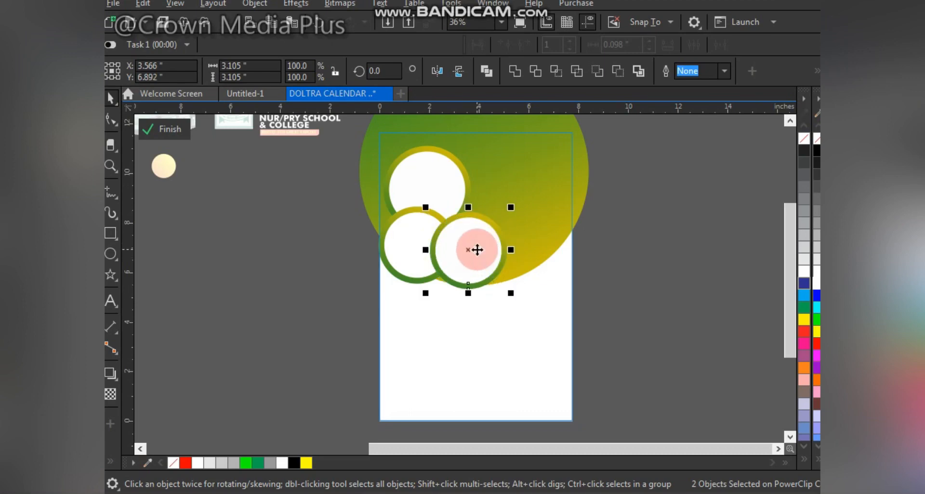
Step: Duplicate the large gradient circle to the page bottom and scale the copy to about 7.3 inches
{"action": "left_click", "coordinate": [539, 152]}
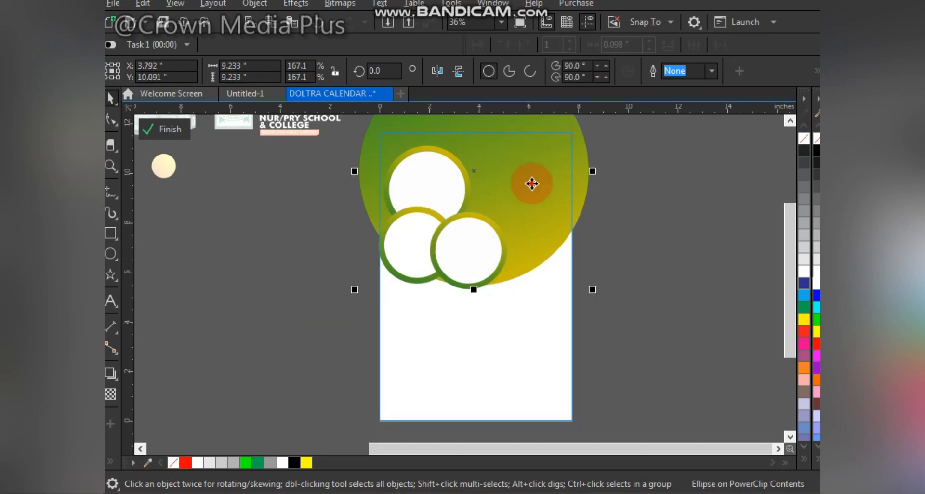
{"action": "left_click_drag", "start_coordinate": [533, 183], "coordinate": [532, 405]}
{"action": "left_click_drag", "start_coordinate": [479, 371], "coordinate": [412, 376]}
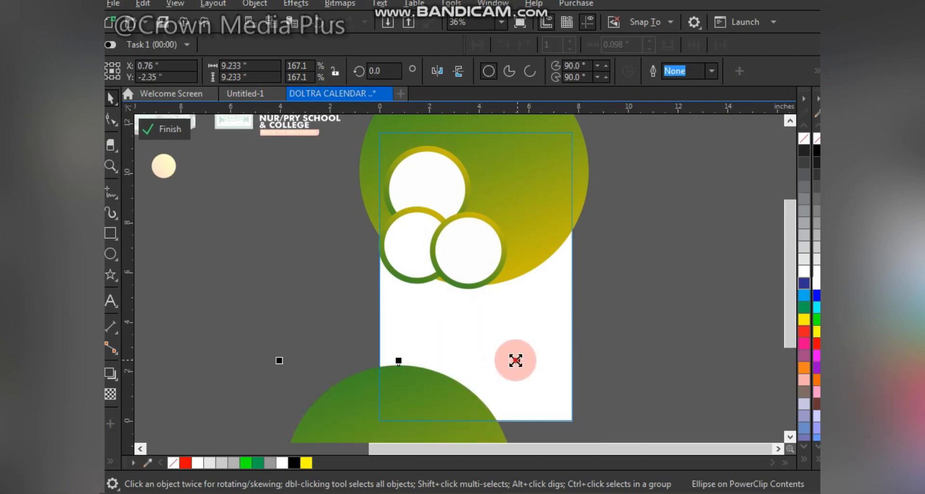
{"action": "left_click_drag", "start_coordinate": [517, 361], "coordinate": [493, 384]}
{"action": "left_click_drag", "start_coordinate": [408, 433], "coordinate": [440, 364]}
{"action": "left_click", "coordinate": [441, 364]}
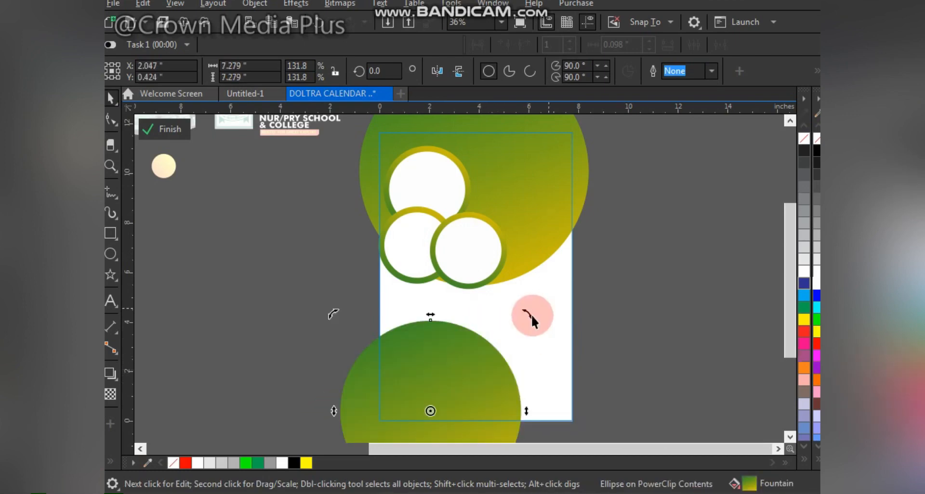
Step: Rotate the bottom circle to adjust the direction of its gradient
{"action": "left_click_drag", "start_coordinate": [523, 317], "coordinate": [429, 318]}
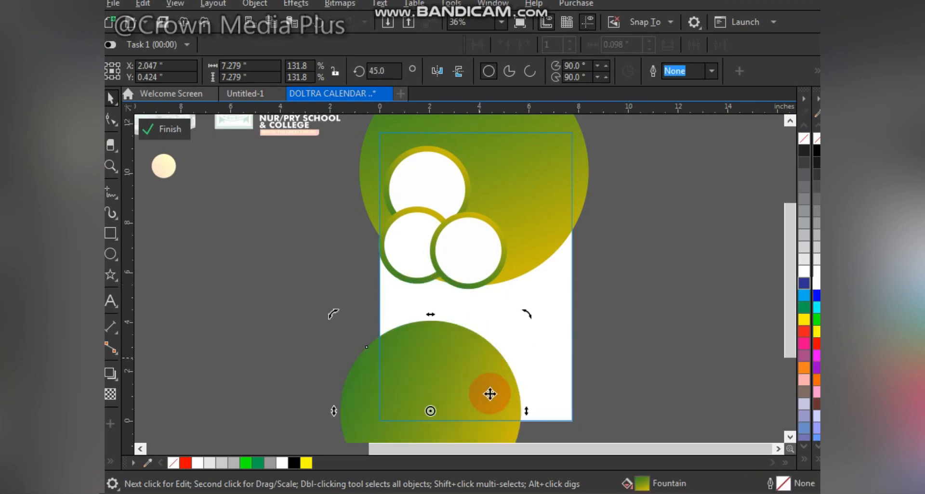
{"action": "left_click_drag", "start_coordinate": [449, 363], "coordinate": [441, 379]}
{"action": "left_click_drag", "start_coordinate": [506, 361], "coordinate": [542, 397]}
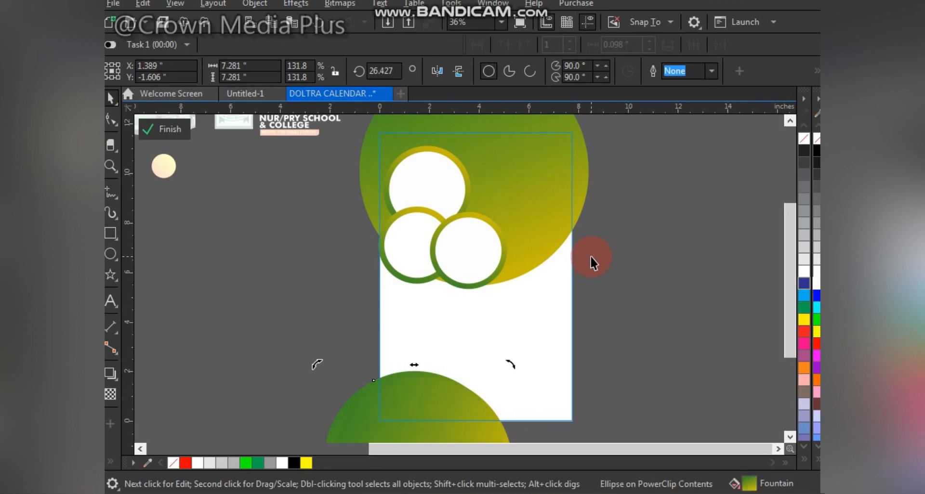
{"action": "left_click_drag", "start_coordinate": [508, 364], "coordinate": [543, 430]}
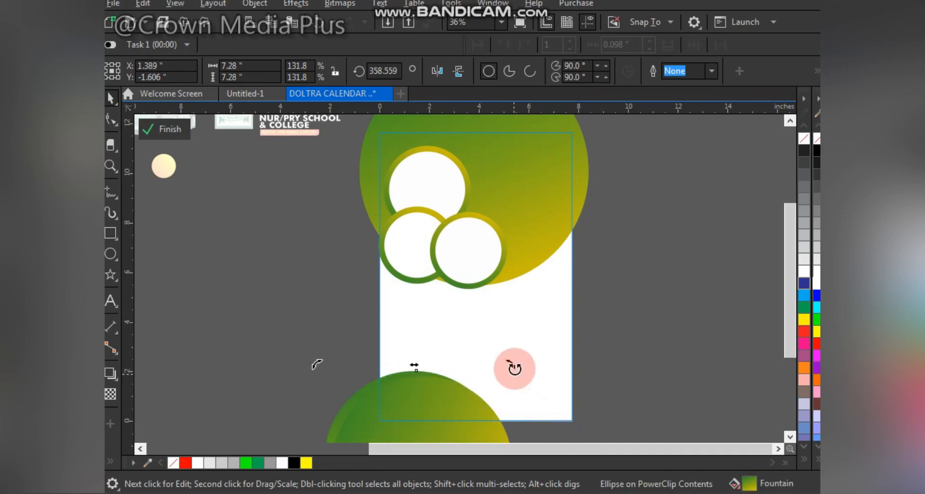
{"action": "mouse_move", "coordinate": [519, 371]}
{"action": "left_mouse_down"}
{"action": "mouse_move", "coordinate": [512, 367]}
{"action": "mouse_move", "coordinate": [537, 401]}
{"action": "left_mouse_up"}
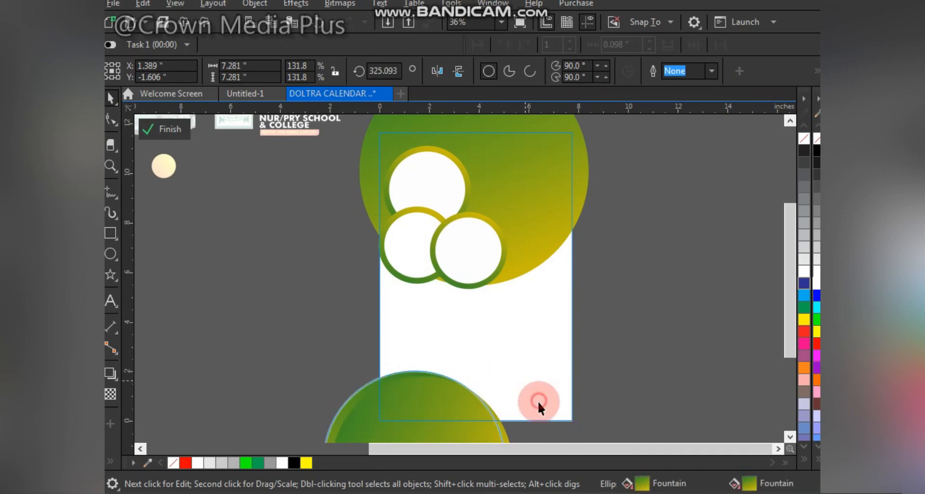
{"action": "left_click", "coordinate": [428, 398], "text": "shift"}
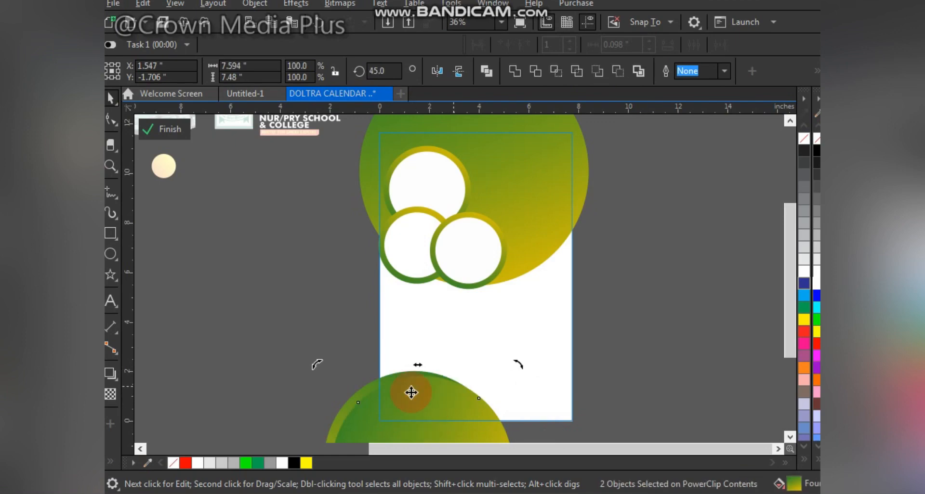
Step: Place a mirrored copy of the bottom circle at the page's lower right, sent behind the other
{"action": "left_click_drag", "start_coordinate": [413, 394], "coordinate": [598, 396]}
{"action": "right_click", "coordinate": [597, 397]}
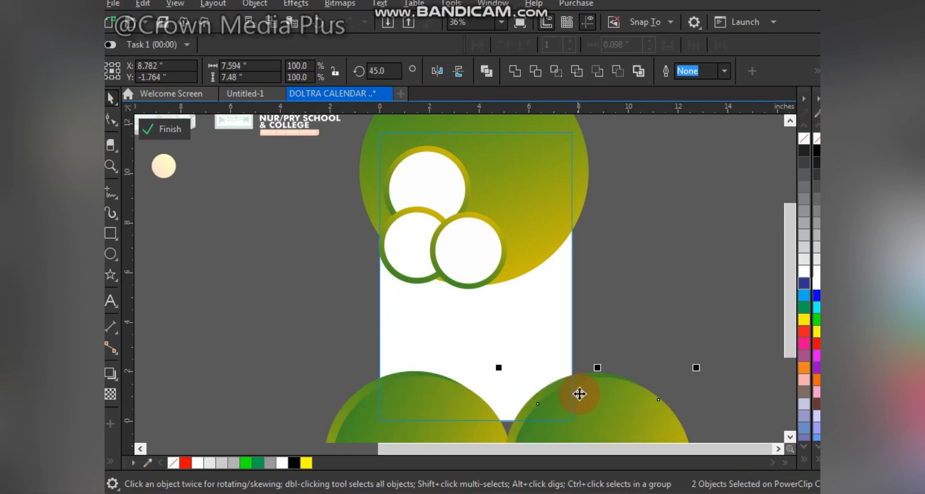
{"action": "left_click", "coordinate": [459, 71]}
{"action": "left_click_drag", "start_coordinate": [522, 359], "coordinate": [539, 405]}
{"action": "key", "text": "shift+Page_Down"}
{"action": "left_click", "coordinate": [540, 404]}
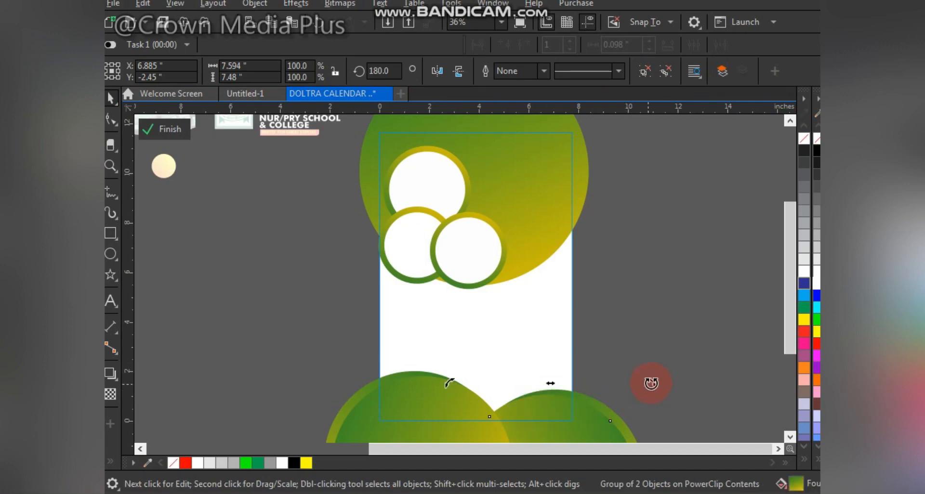
Step: Rotate the lower-right circle to about 192 degrees to adjust its gradient
{"action": "left_click_drag", "start_coordinate": [651, 383], "coordinate": [592, 347]}
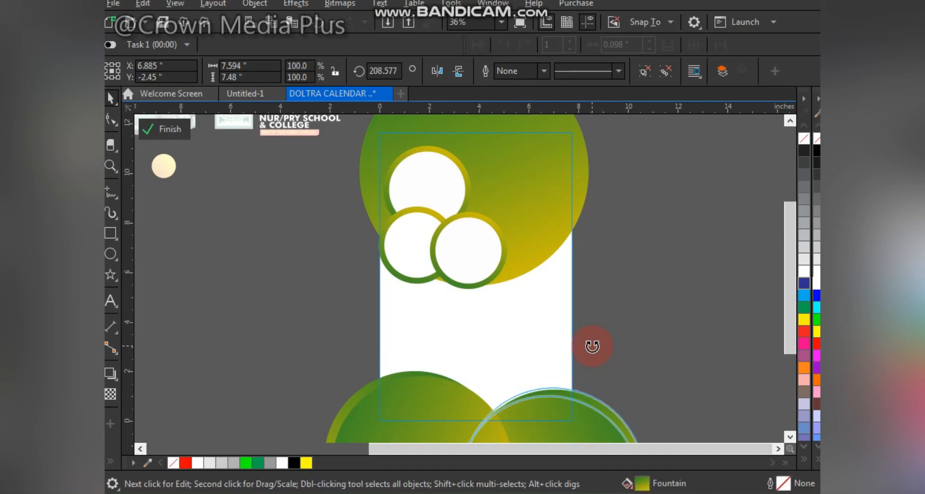
{"action": "left_click_drag", "start_coordinate": [525, 402], "coordinate": [539, 401]}
{"action": "left_click", "coordinate": [536, 407]}
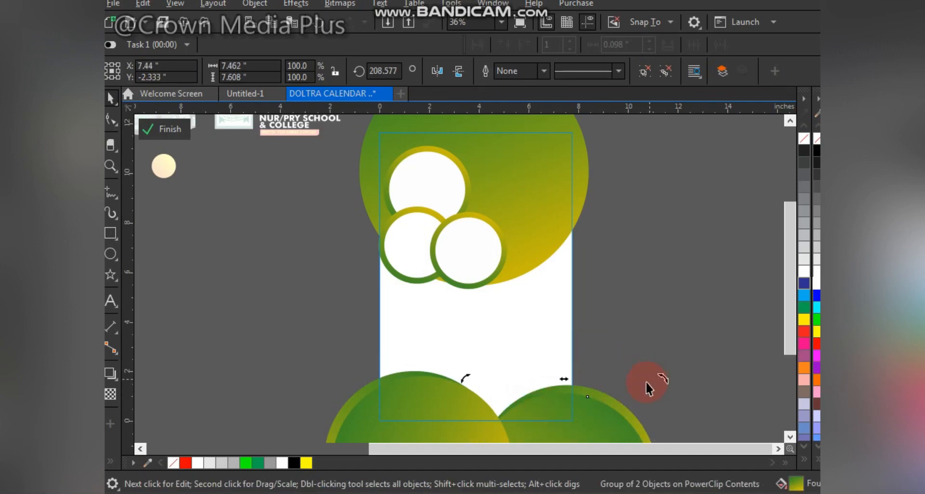
{"action": "left_click_drag", "start_coordinate": [661, 377], "coordinate": [680, 419]}
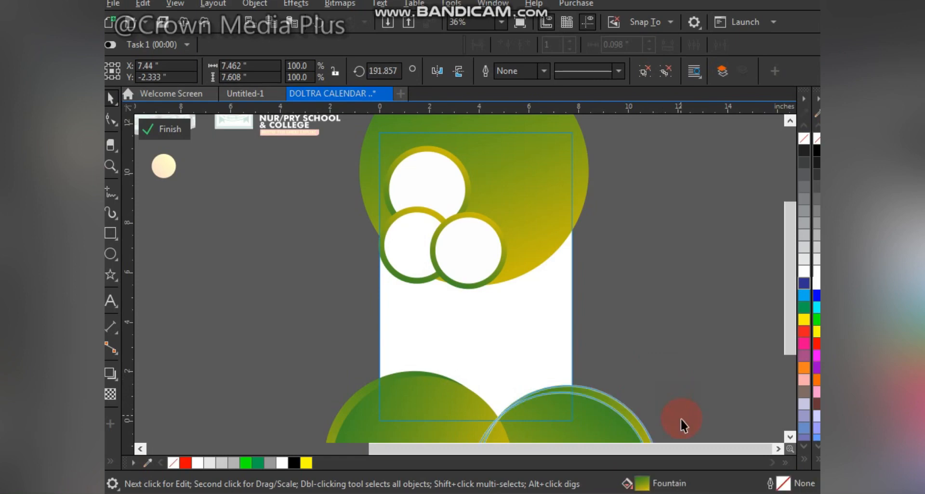
{"action": "left_click", "coordinate": [536, 404]}
{"action": "left_click", "coordinate": [453, 398]}
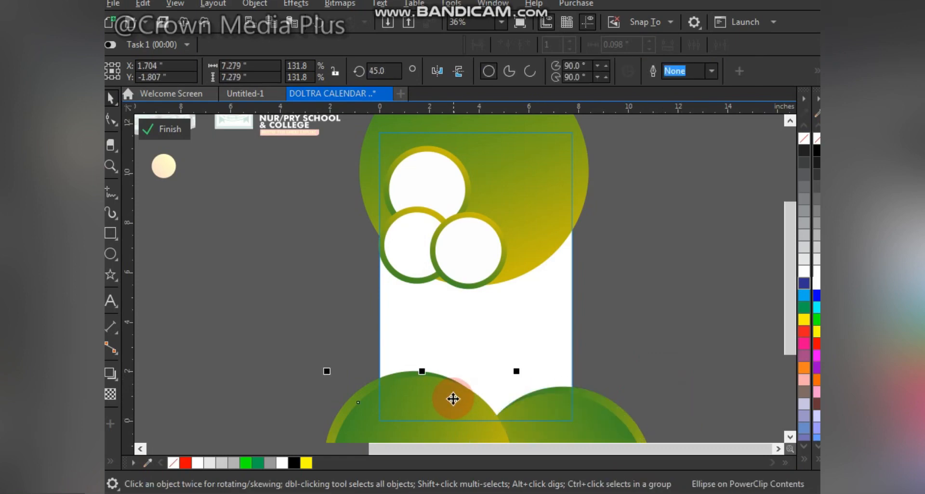
Step: Finish editing the PowerClip contents and deselect
{"action": "left_click", "coordinate": [170, 129]}
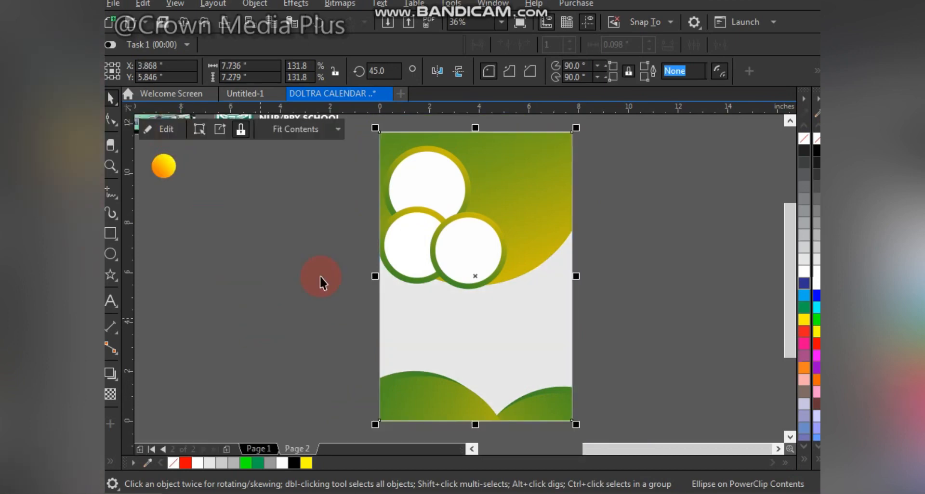
{"action": "left_click", "coordinate": [280, 250]}
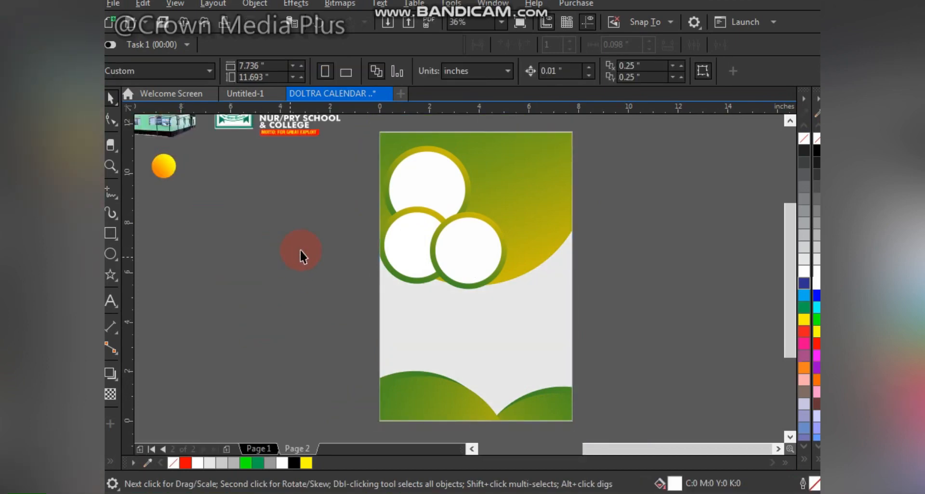
Step: Select the school logo and name block and move it onto the top of the calendar page
{"action": "scroll", "coordinate": [300, 250], "scroll_direction": "down", "scroll_amount": 1}
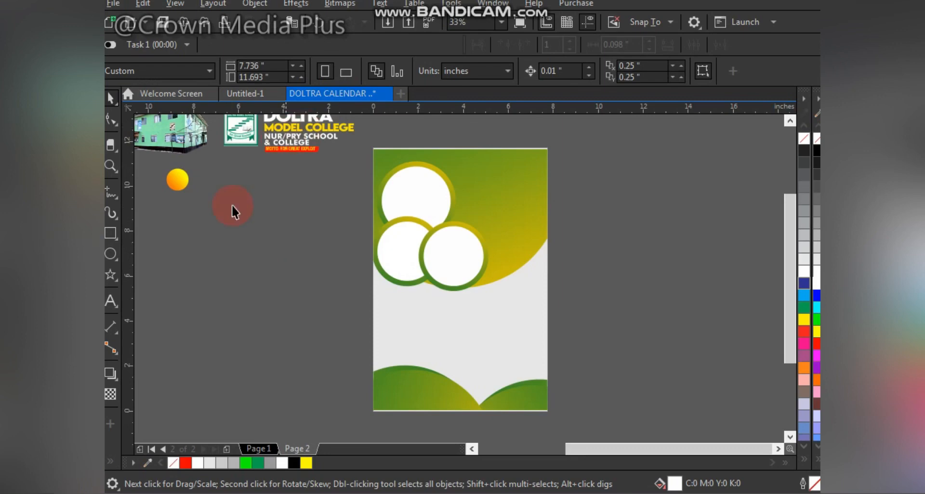
{"action": "key", "text": "F2"}
{"action": "left_click_drag", "start_coordinate": [203, 211], "coordinate": [623, 72]}
{"action": "left_click", "coordinate": [243, 267]}
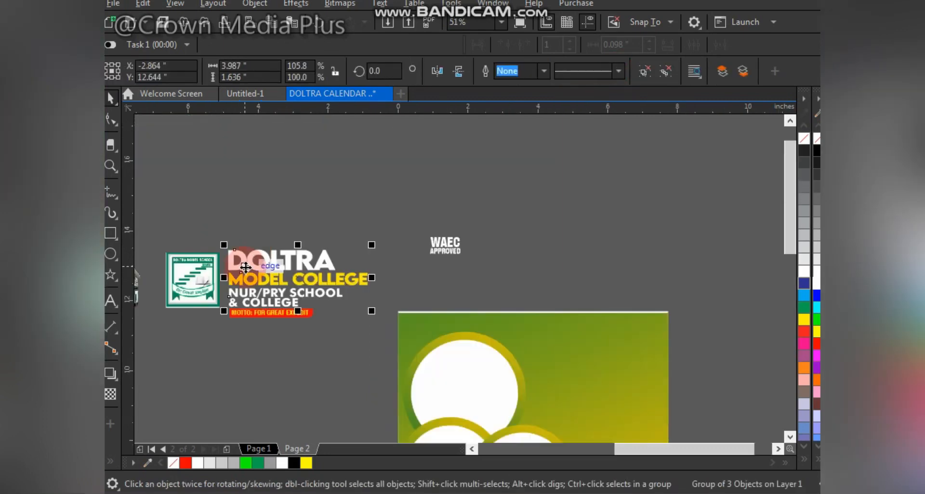
{"action": "left_click_drag", "start_coordinate": [161, 224], "coordinate": [373, 336]}
{"action": "left_click_drag", "start_coordinate": [196, 272], "coordinate": [574, 355]}
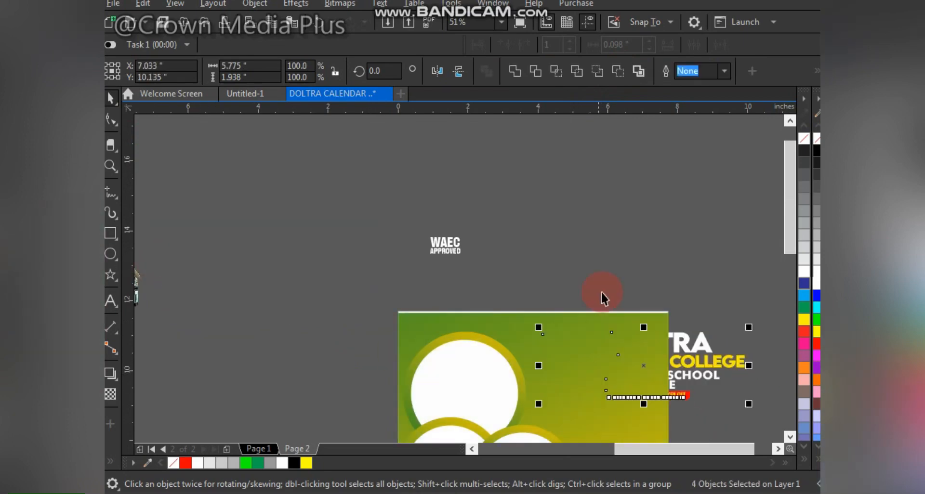
Step: Scale the logo and name block down and position it near the page's upper right area
{"action": "key", "text": "F2"}
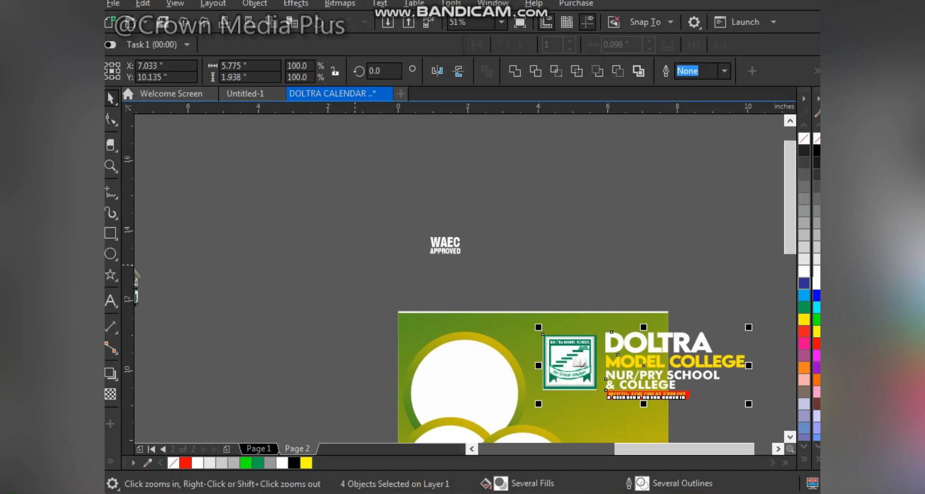
{"action": "left_click_drag", "start_coordinate": [360, 266], "coordinate": [802, 380]}
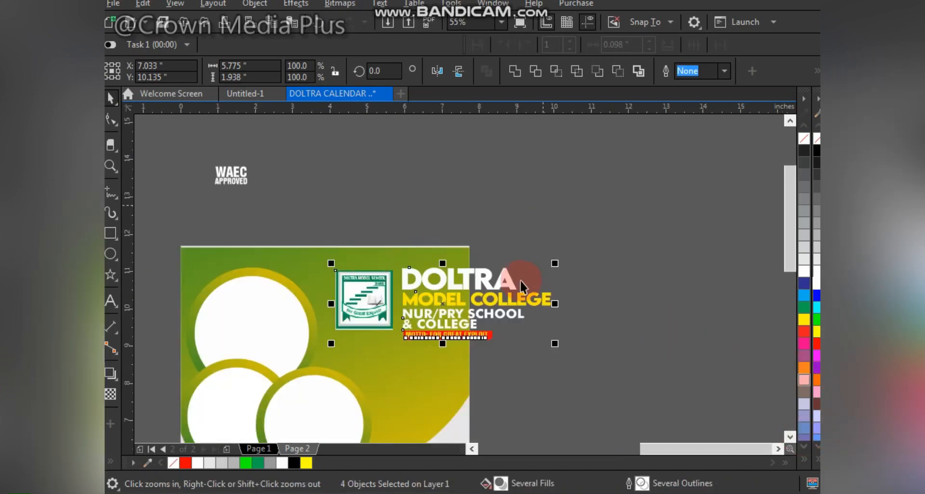
{"action": "left_click_drag", "start_coordinate": [559, 261], "coordinate": [501, 281]}
{"action": "left_click_drag", "start_coordinate": [436, 296], "coordinate": [396, 273]}
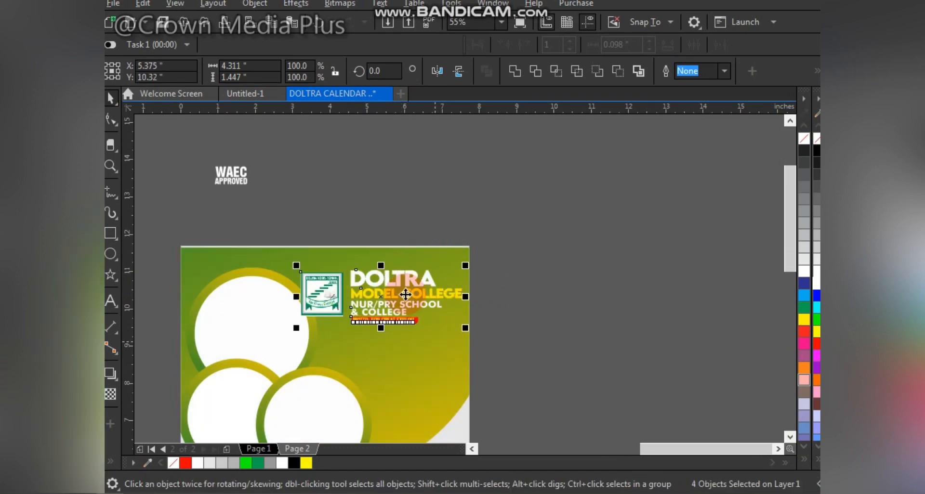
{"action": "left_click_drag", "start_coordinate": [292, 264], "coordinate": [291, 258]}
{"action": "left_click_drag", "start_coordinate": [271, 229], "coordinate": [351, 340]}
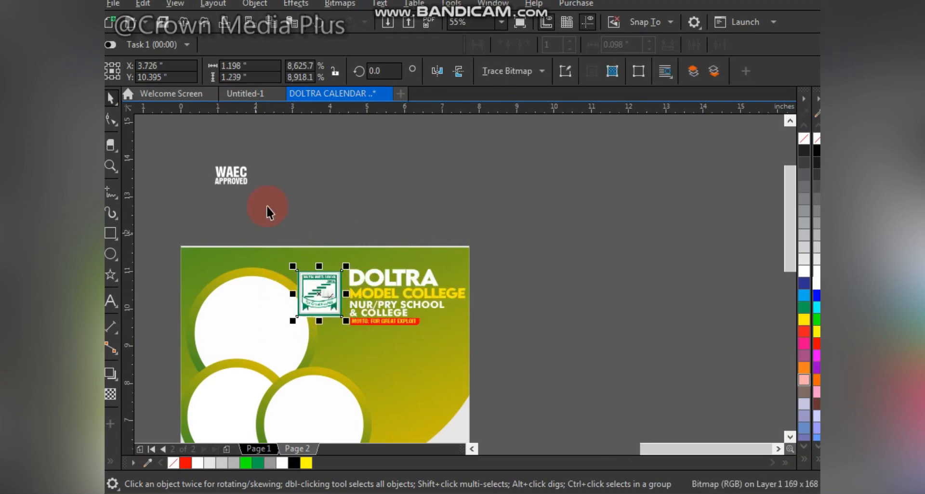
{"action": "left_click_drag", "start_coordinate": [262, 224], "coordinate": [517, 371]}
{"action": "scroll", "coordinate": [389, 299], "scroll_direction": "up", "scroll_amount": 2}
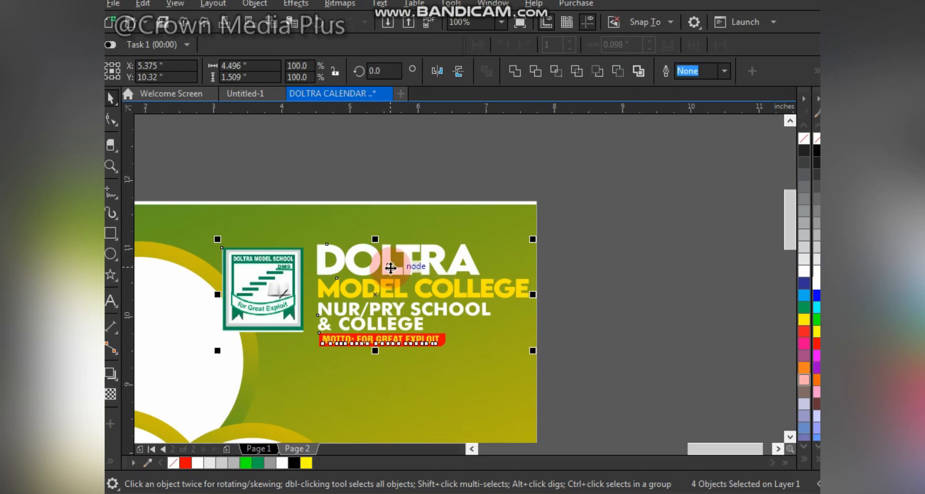
{"action": "left_click_drag", "start_coordinate": [387, 267], "coordinate": [368, 261]}
{"action": "scroll", "coordinate": [376, 271], "scroll_direction": "down", "scroll_amount": 1}
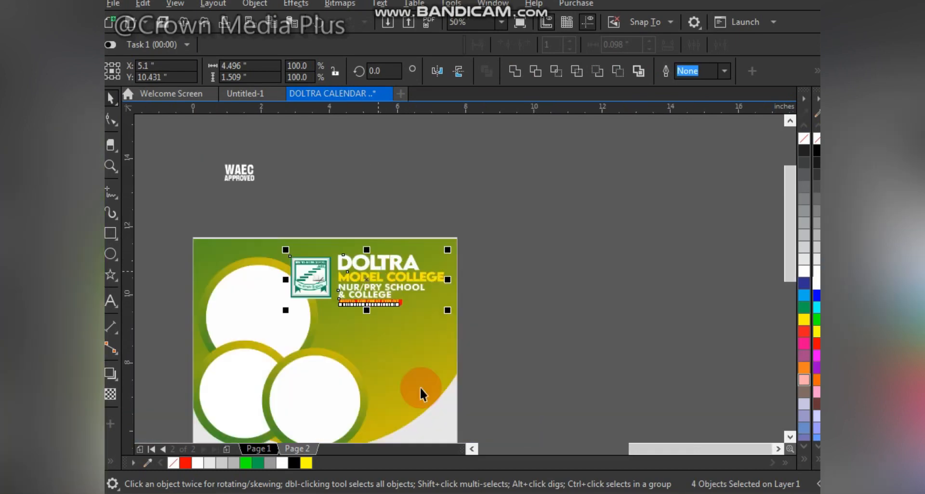
Step: Inside the PowerClip, rotate the large gradient circle to about 299 degrees to adjust its gradient direction
{"action": "double_click", "coordinate": [417, 341]}
{"action": "scroll", "coordinate": [391, 329], "scroll_direction": "down", "scroll_amount": 1}
{"action": "left_click", "coordinate": [389, 302]}
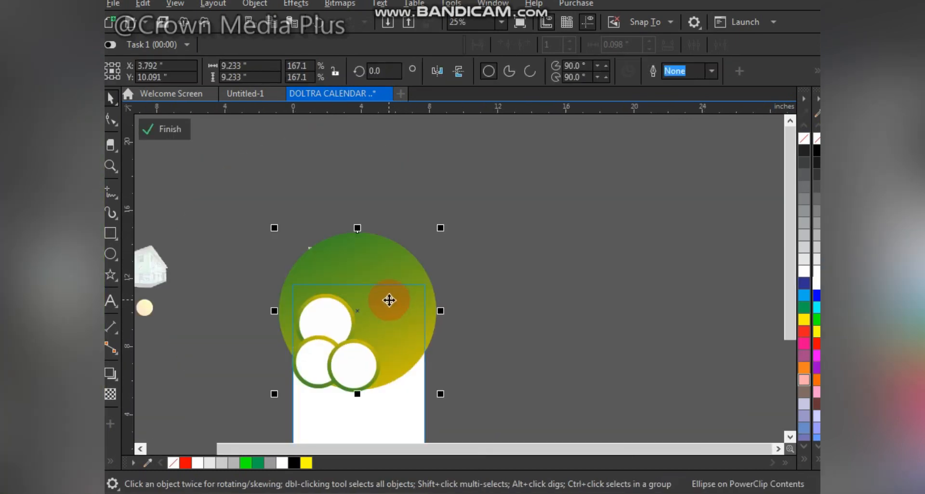
{"action": "left_click_drag", "start_coordinate": [444, 229], "coordinate": [474, 305]}
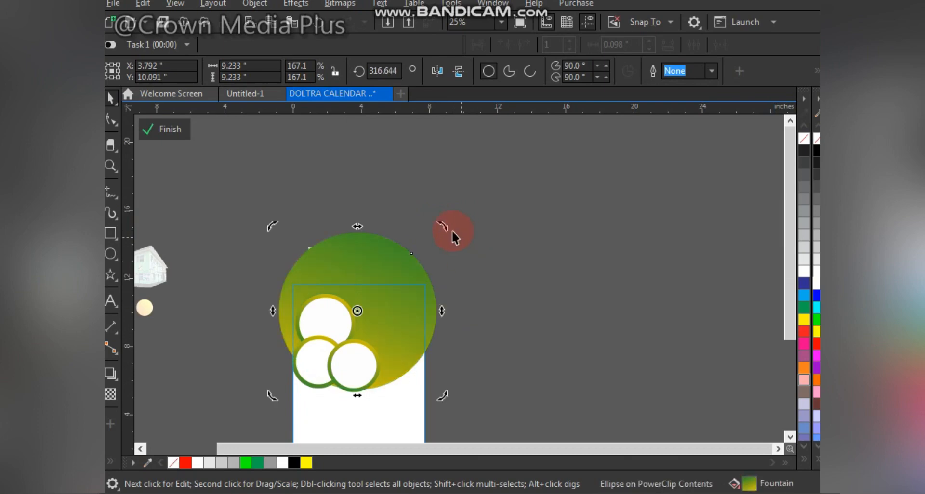
{"action": "left_click_drag", "start_coordinate": [443, 228], "coordinate": [453, 267]}
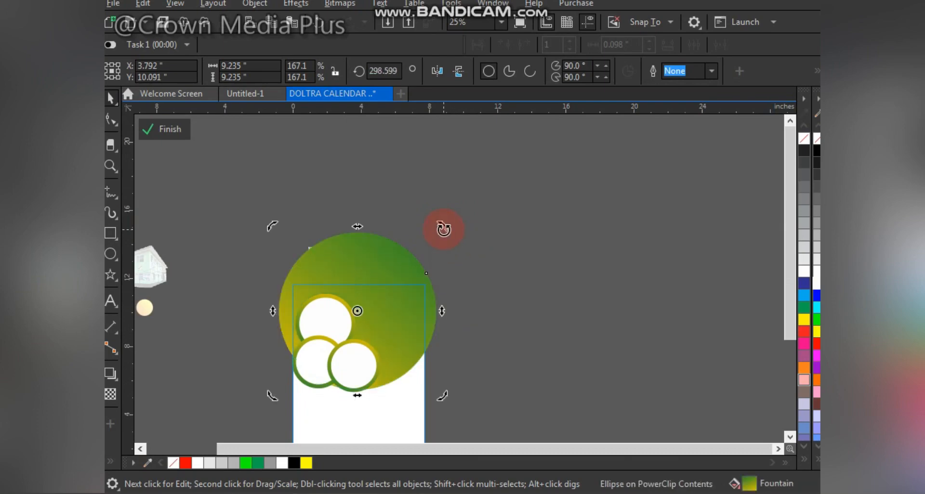
Step: Select the three photo-frame circles, nudge them downward, and finish editing the PowerClip
{"action": "left_click", "coordinate": [239, 259]}
{"action": "left_click", "coordinate": [334, 392]}
{"action": "scroll", "coordinate": [334, 394], "scroll_direction": "up", "scroll_amount": 1}
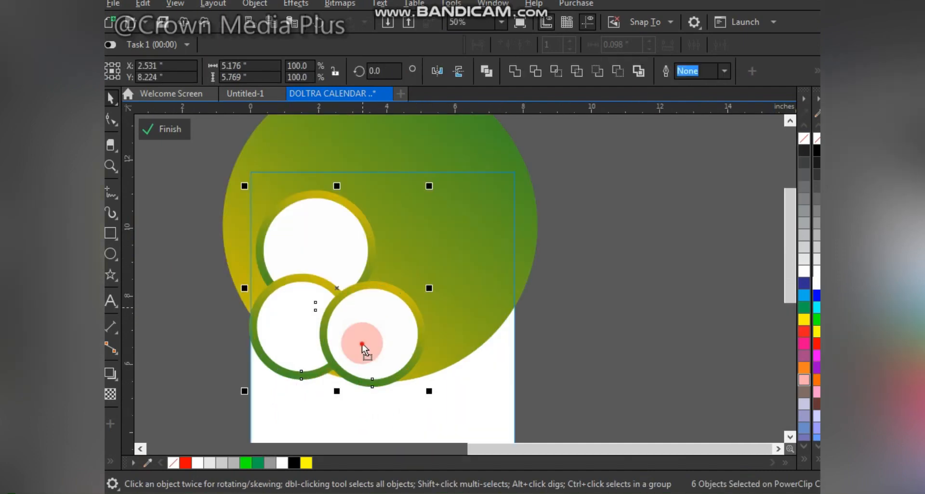
{"action": "key", "text": "Down"}
{"action": "key", "text": "Down"}
{"action": "key", "text": "Down"}
{"action": "key", "text": "Down"}
{"action": "key", "text": "Down"}
{"action": "key", "text": "Down"}
{"action": "key", "text": "Down"}
{"action": "key", "text": "Down"}
{"action": "key", "text": "Down"}
{"action": "key", "text": "Down"}
{"action": "key", "text": "Down"}
{"action": "left_click", "coordinate": [603, 243], "text": "ctrl"}
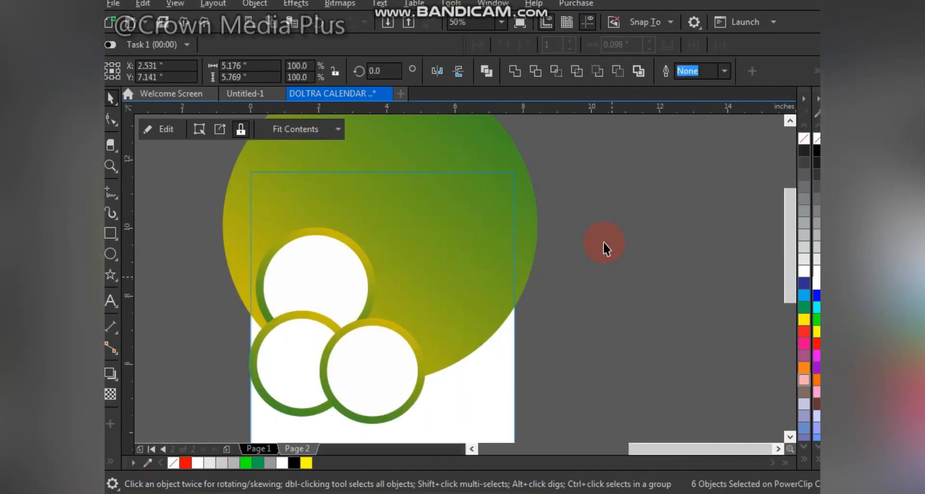
Step: Enlarge the logo and name block to about 6.8 inches wide and place it at the page's top left
{"action": "left_click", "coordinate": [223, 167]}
{"action": "left_click_drag", "start_coordinate": [180, 140], "coordinate": [589, 285]}
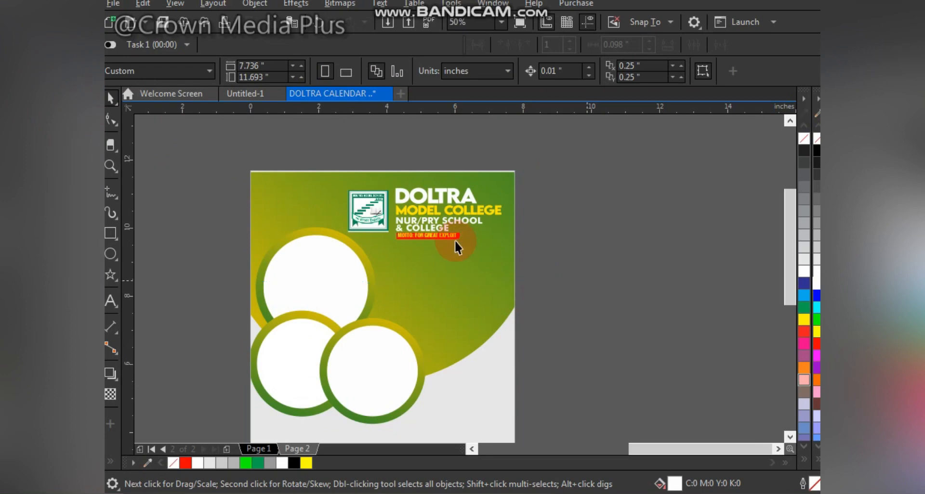
{"action": "left_click_drag", "start_coordinate": [343, 184], "coordinate": [331, 170]}
{"action": "left_click_drag", "start_coordinate": [330, 244], "coordinate": [300, 267]}
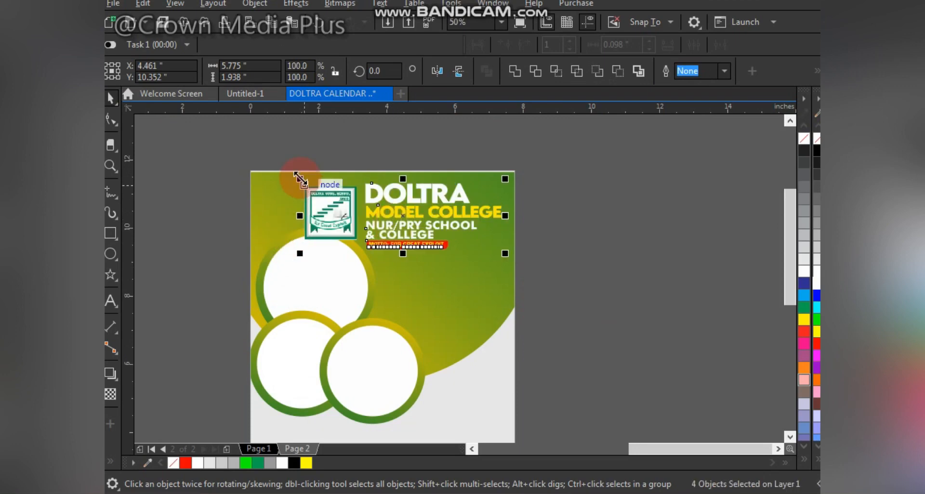
{"action": "left_click_drag", "start_coordinate": [299, 179], "coordinate": [283, 173]}
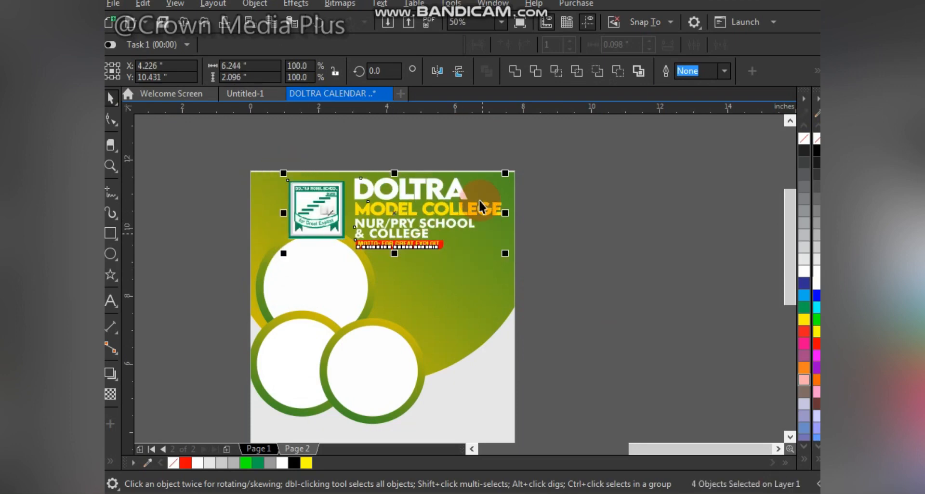
{"action": "left_click_drag", "start_coordinate": [480, 210], "coordinate": [485, 217]}
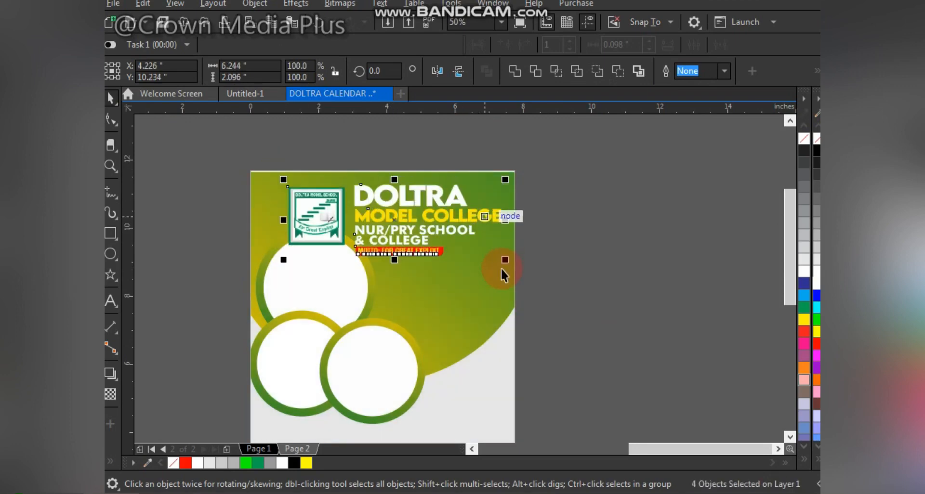
{"action": "left_click_drag", "start_coordinate": [501, 258], "coordinate": [509, 262]}
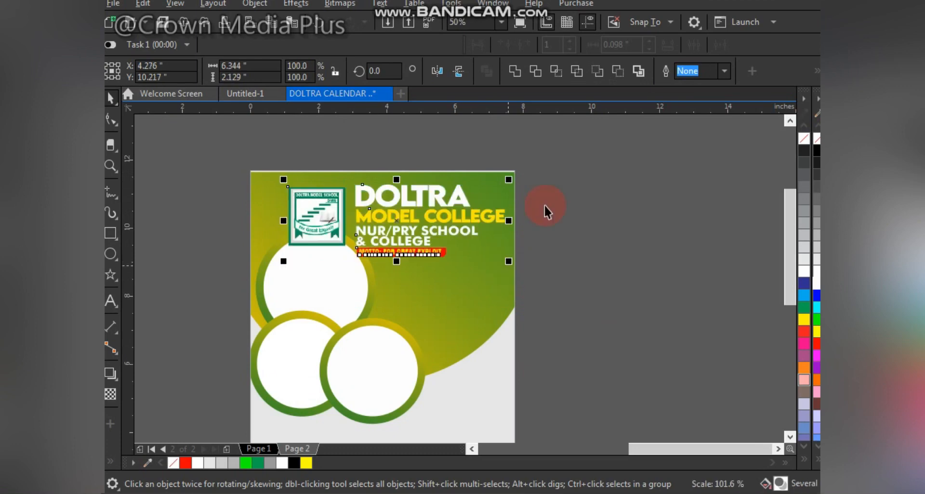
{"action": "left_click_drag", "start_coordinate": [572, 154], "coordinate": [376, 300]}
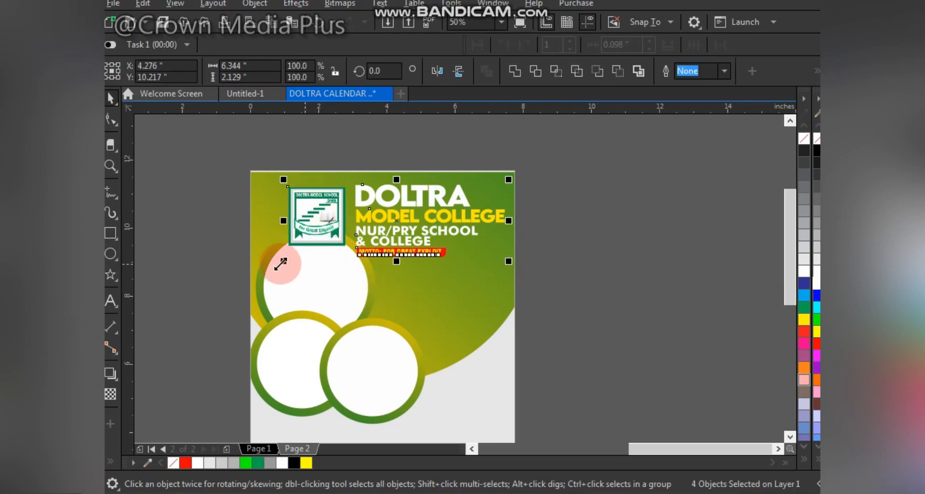
{"action": "mouse_move", "coordinate": [279, 264]}
{"action": "left_mouse_down"}
{"action": "mouse_move", "coordinate": [268, 283]}
{"action": "mouse_move", "coordinate": [266, 268]}
{"action": "left_mouse_up"}
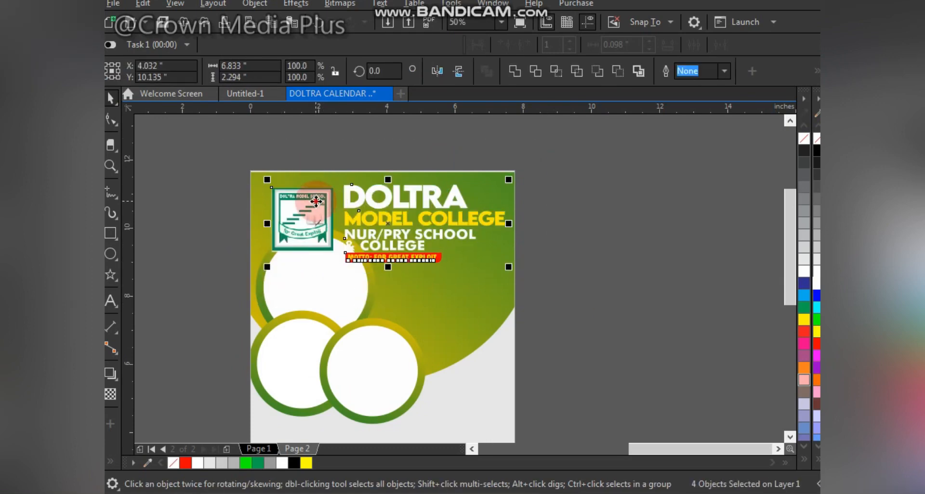
{"action": "left_click", "coordinate": [320, 202]}
{"action": "left_click_drag", "start_coordinate": [319, 199], "coordinate": [318, 197]}
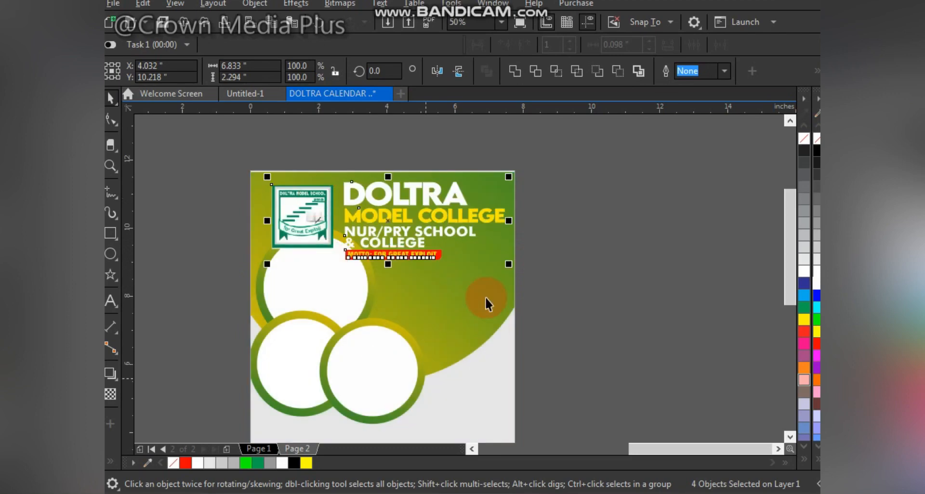
Step: Inside the PowerClip, shrink the three photo-frame circles to about 4.6 by 5.2 inches, reposition them, and finish editing
{"action": "double_click", "coordinate": [446, 333]}
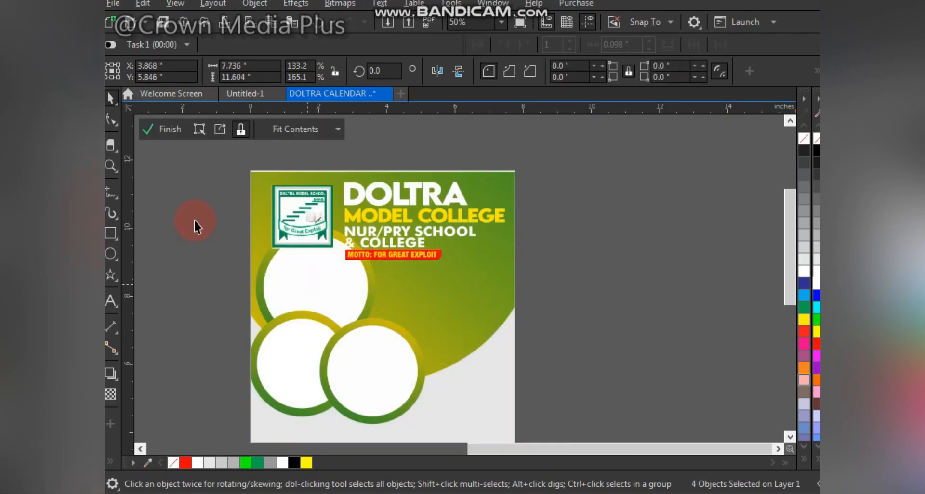
{"action": "left_click_drag", "start_coordinate": [179, 201], "coordinate": [206, 230]}
{"action": "left_click_drag", "start_coordinate": [490, 389], "coordinate": [471, 419]}
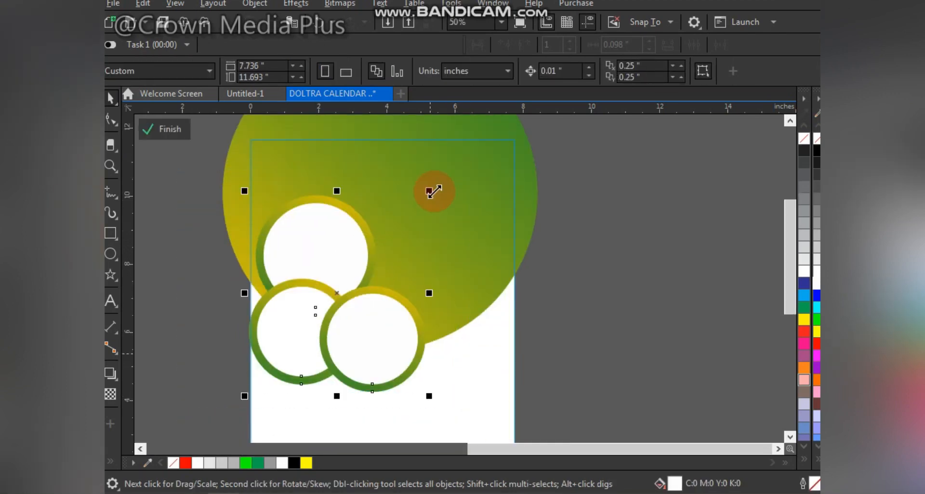
{"action": "left_click_drag", "start_coordinate": [429, 191], "coordinate": [411, 211]}
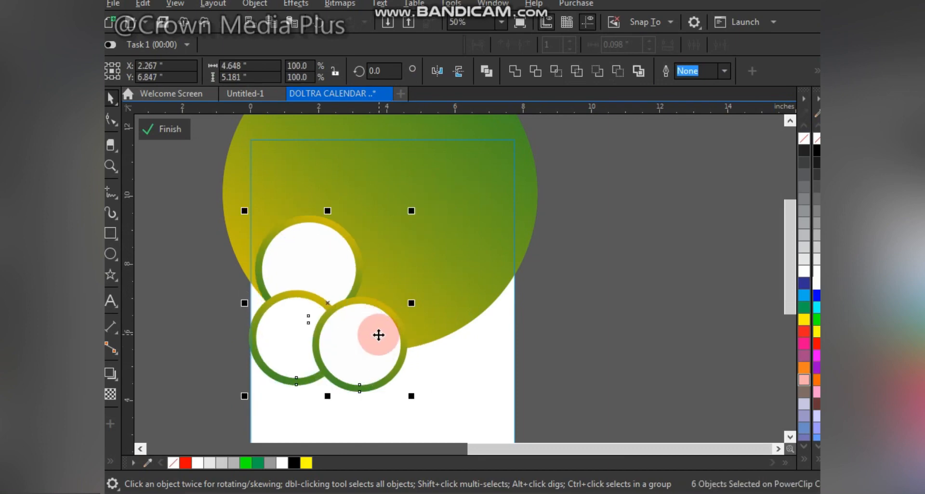
{"action": "left_click", "coordinate": [479, 246], "text": "shift"}
{"action": "left_click_drag", "start_coordinate": [480, 249], "coordinate": [473, 267]}
{"action": "left_click", "coordinate": [631, 283], "text": "ctrl"}
{"action": "left_click", "coordinate": [587, 275]}
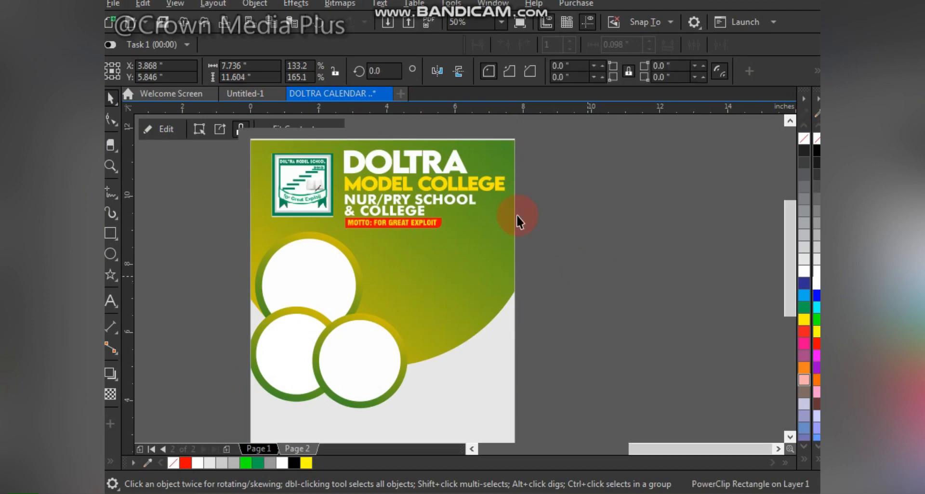
Step: Select the three school photos, move them beside the page, and scale them down
{"action": "key", "text": "F4"}
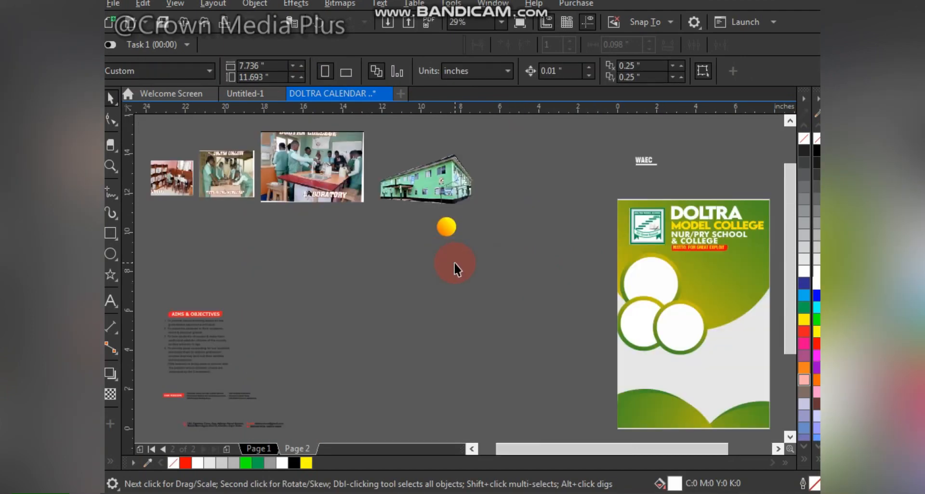
{"action": "left_click", "coordinate": [249, 189]}
{"action": "left_click", "coordinate": [227, 184], "text": "shift"}
{"action": "left_click", "coordinate": [160, 187], "text": "shift"}
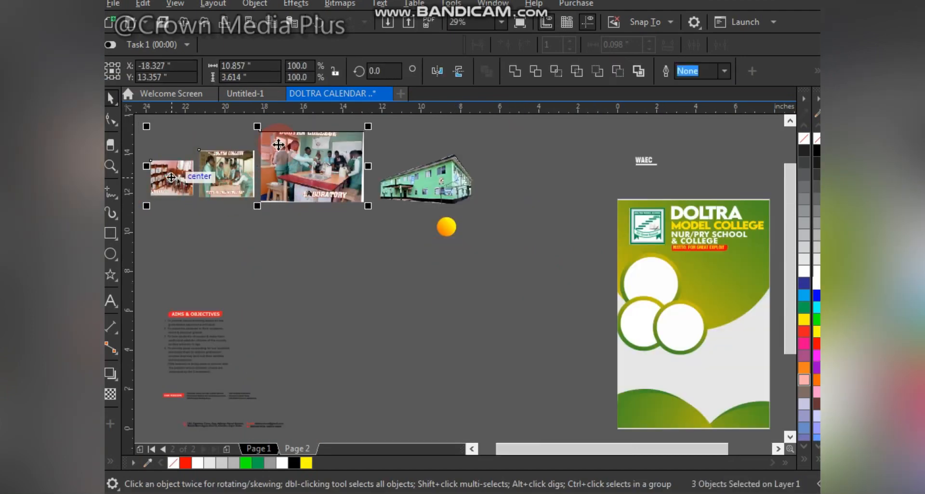
{"action": "left_click_drag", "start_coordinate": [495, 283], "coordinate": [552, 299]}
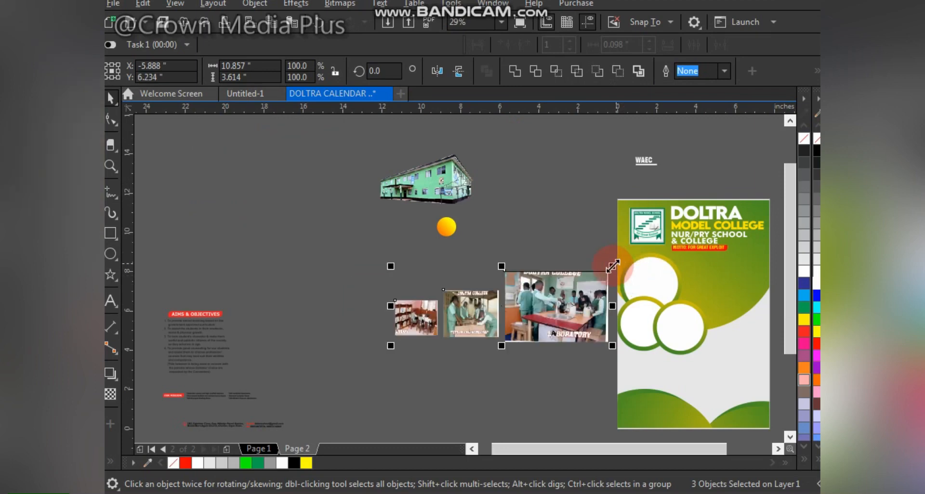
{"action": "left_click_drag", "start_coordinate": [612, 266], "coordinate": [600, 251]}
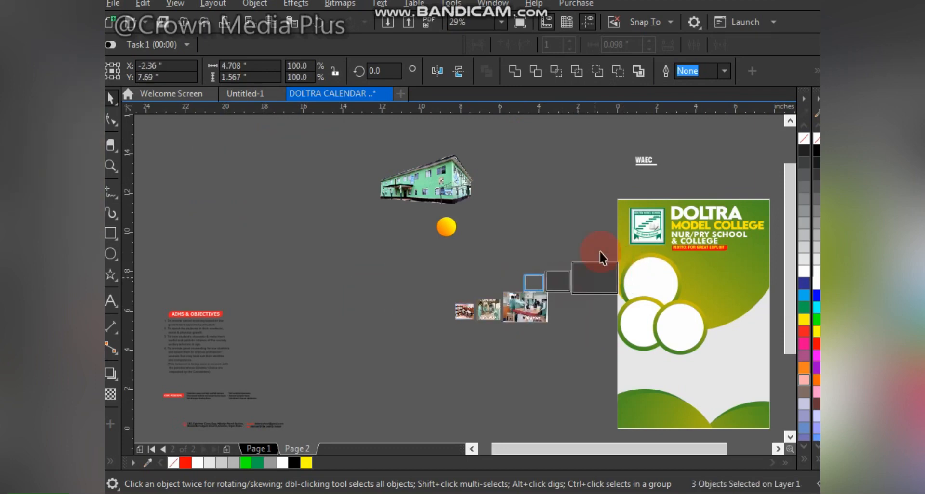
Step: Drag the three photos onto the page and place them inside the page's PowerClip
{"action": "key", "text": "F2"}
{"action": "left_click_drag", "start_coordinate": [482, 203], "coordinate": [776, 404]}
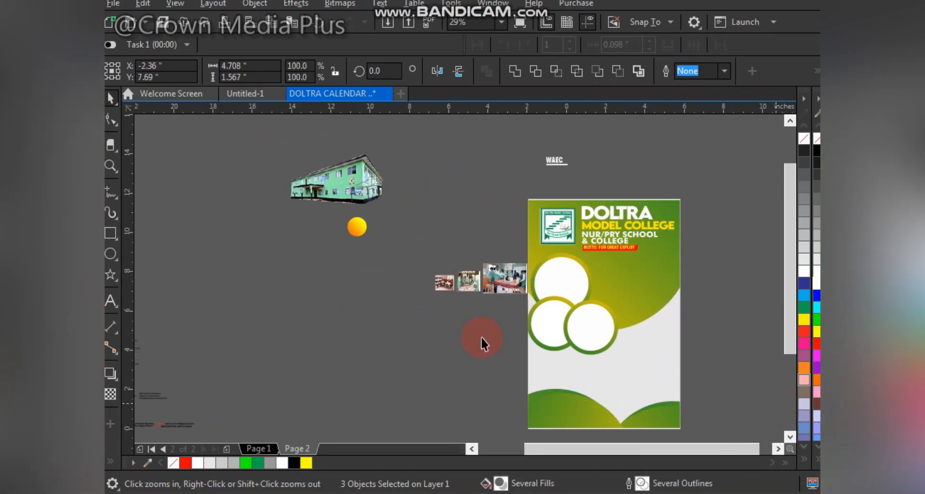
{"action": "left_click", "coordinate": [482, 343]}
{"action": "left_click_drag", "start_coordinate": [331, 226], "coordinate": [507, 261]}
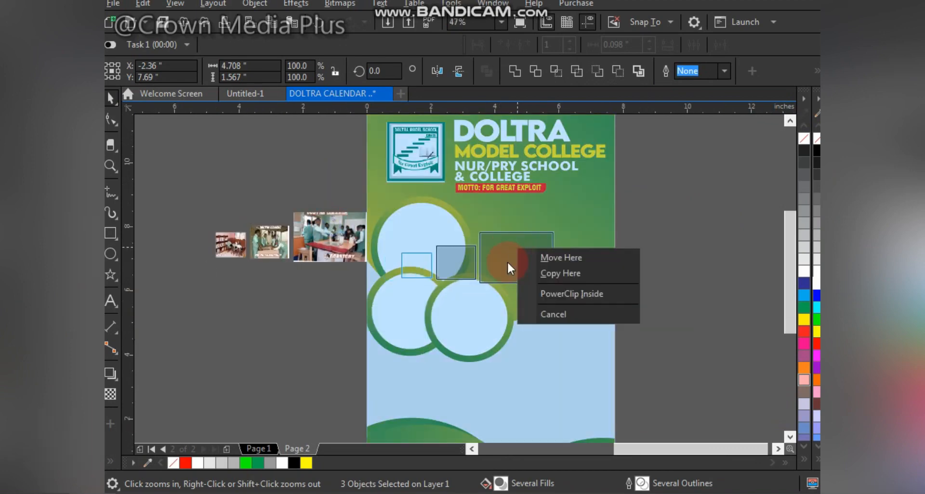
{"action": "left_click", "coordinate": [556, 298]}
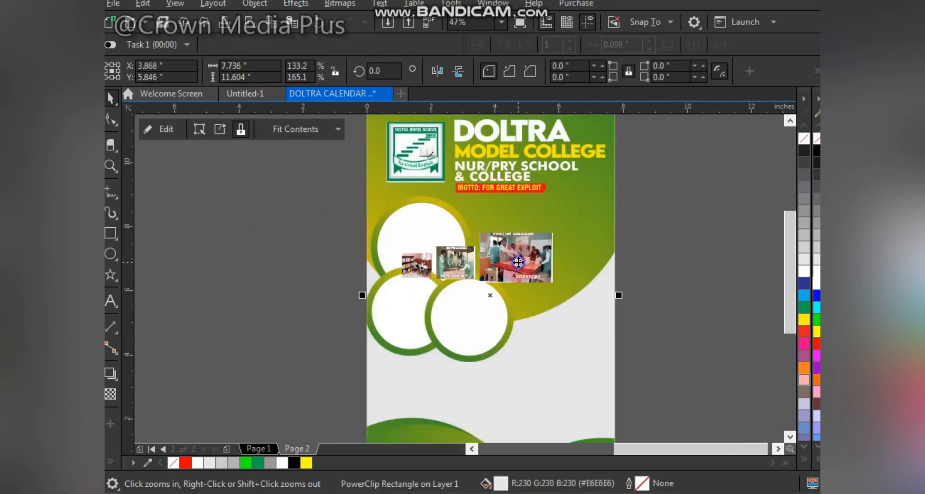
Step: Open the page's PowerClip for editing and pull the three school photos out of the frames, enlarging each one
{"action": "right_click", "coordinate": [519, 260]}
{"action": "left_click", "coordinate": [572, 77]}
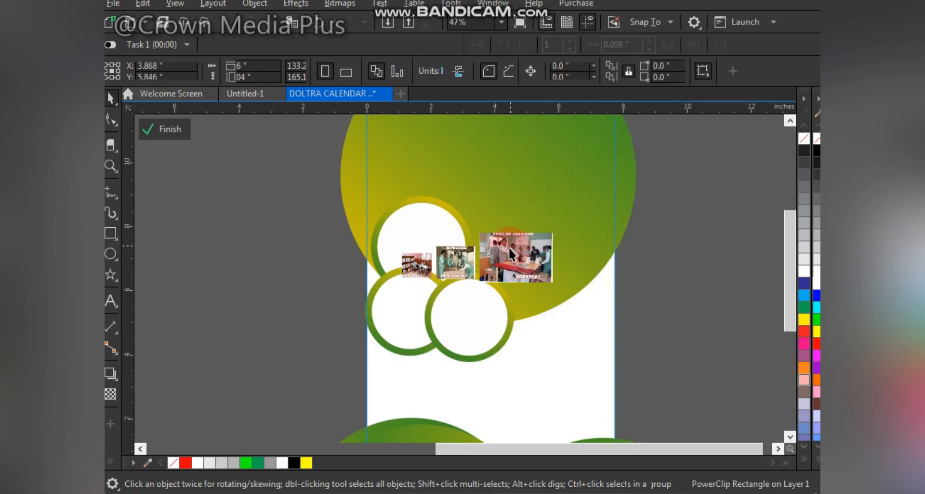
{"action": "left_click", "coordinate": [503, 283]}
{"action": "left_click_drag", "start_coordinate": [503, 283], "coordinate": [317, 239]}
{"action": "left_click_drag", "start_coordinate": [345, 281], "coordinate": [373, 311]}
{"action": "left_click", "coordinate": [461, 259]}
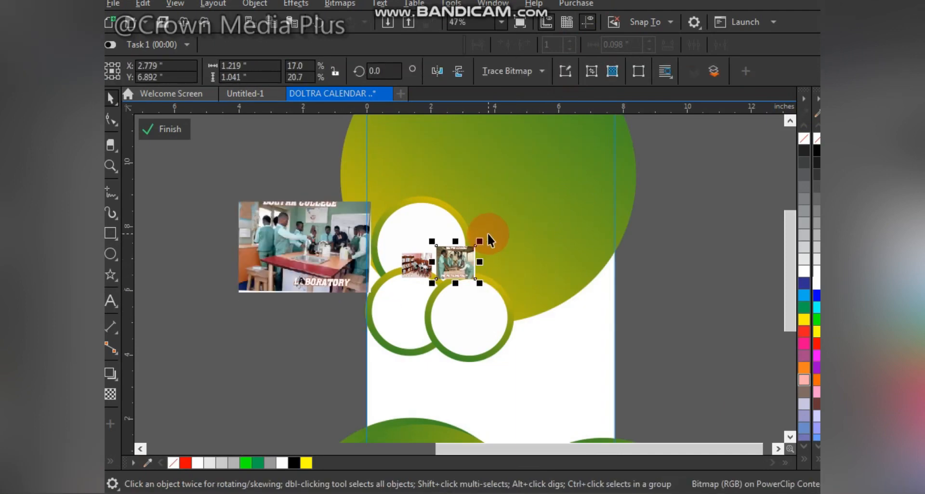
{"action": "left_click_drag", "start_coordinate": [481, 241], "coordinate": [525, 203]}
{"action": "left_click_drag", "start_coordinate": [467, 240], "coordinate": [565, 234]}
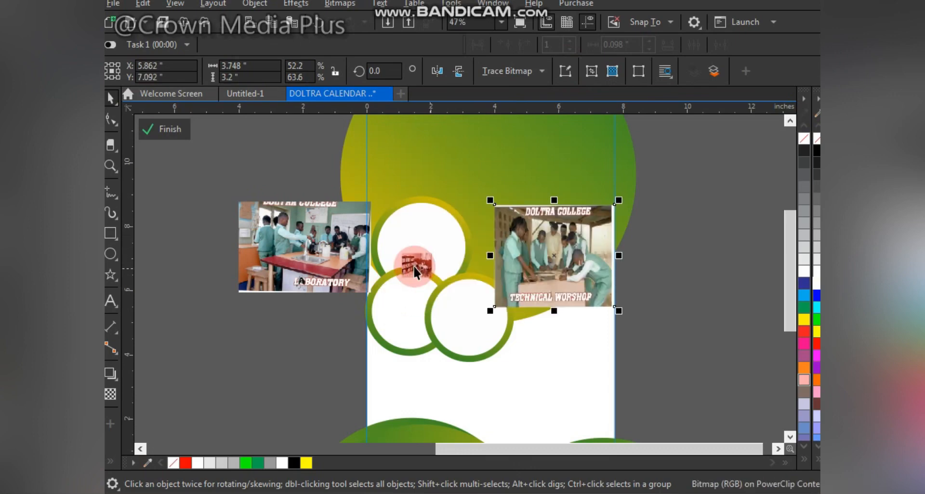
{"action": "left_click", "coordinate": [415, 264]}
{"action": "left_click_drag", "start_coordinate": [438, 245], "coordinate": [432, 305]}
{"action": "left_click_drag", "start_coordinate": [476, 323], "coordinate": [503, 332]}
{"action": "double_click", "coordinate": [610, 254]}
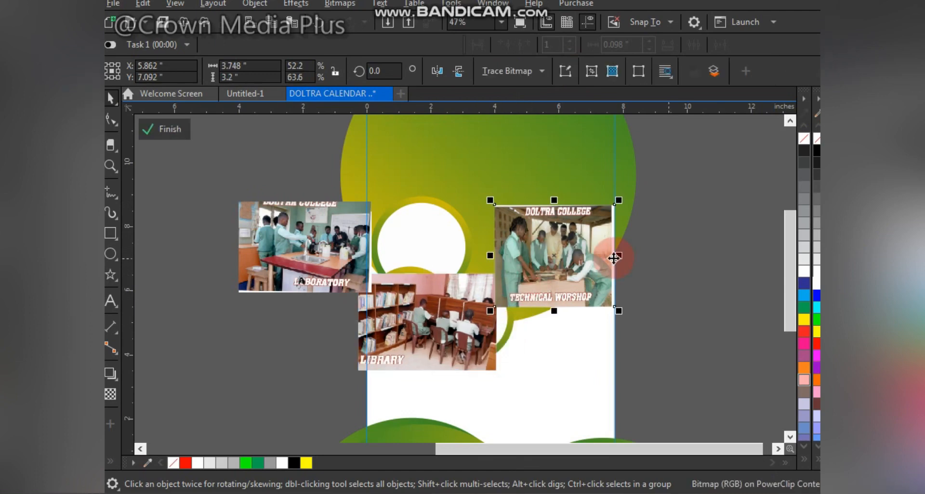
{"action": "left_click_drag", "start_coordinate": [624, 278], "coordinate": [623, 279]}
{"action": "left_click_drag", "start_coordinate": [396, 319], "coordinate": [638, 357]}
Step: PowerClip the technical workshop photo inside the top circle, then resize and center it within the frame
{"action": "double_click", "coordinate": [571, 255]}
{"action": "left_click_drag", "start_coordinate": [571, 255], "coordinate": [424, 248]}
{"action": "left_click", "coordinate": [475, 294]}
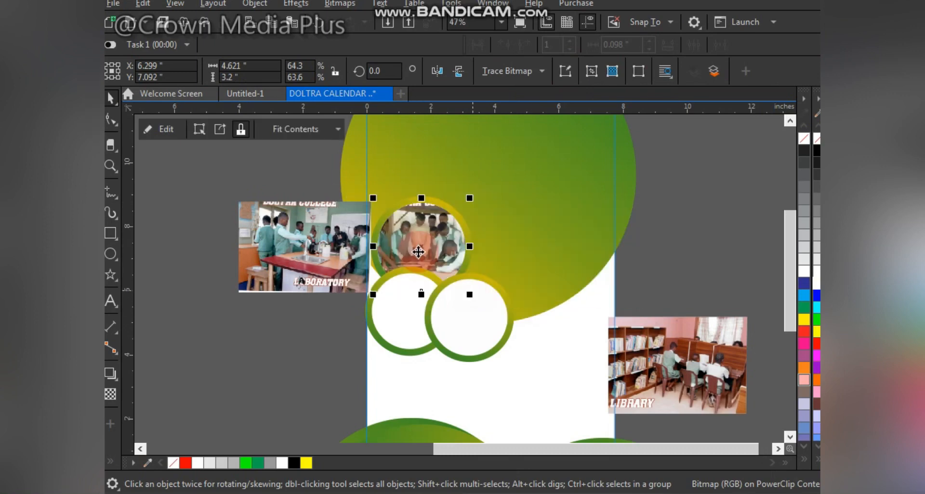
{"action": "left_click", "coordinate": [486, 175]}
{"action": "left_click_drag", "start_coordinate": [503, 191], "coordinate": [487, 191]}
{"action": "left_click_drag", "start_coordinate": [436, 221], "coordinate": [436, 218]}
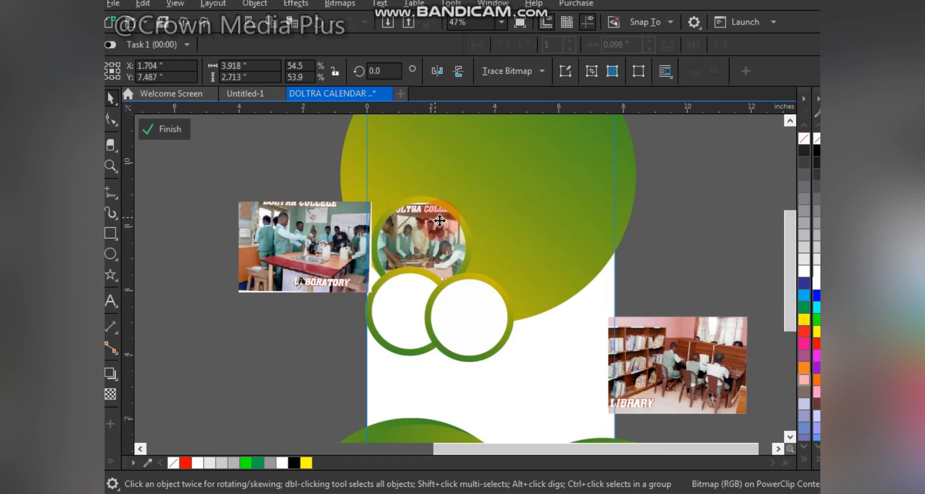
{"action": "left_click_drag", "start_coordinate": [486, 243], "coordinate": [477, 246]}
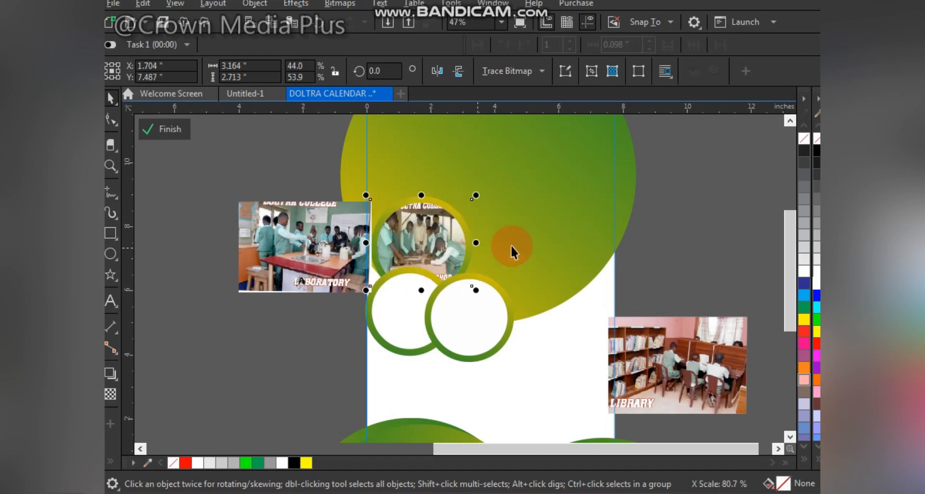
{"action": "left_click_drag", "start_coordinate": [478, 292], "coordinate": [482, 296]}
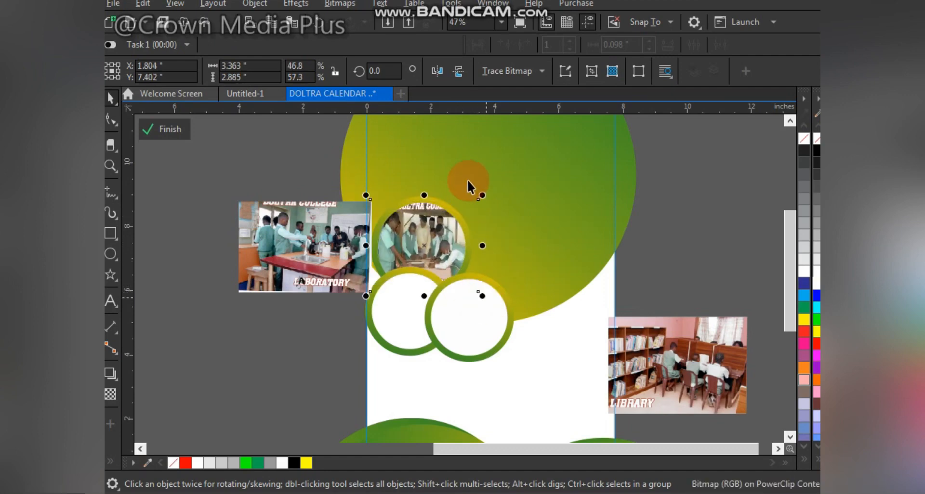
{"action": "left_click_drag", "start_coordinate": [483, 195], "coordinate": [489, 191]}
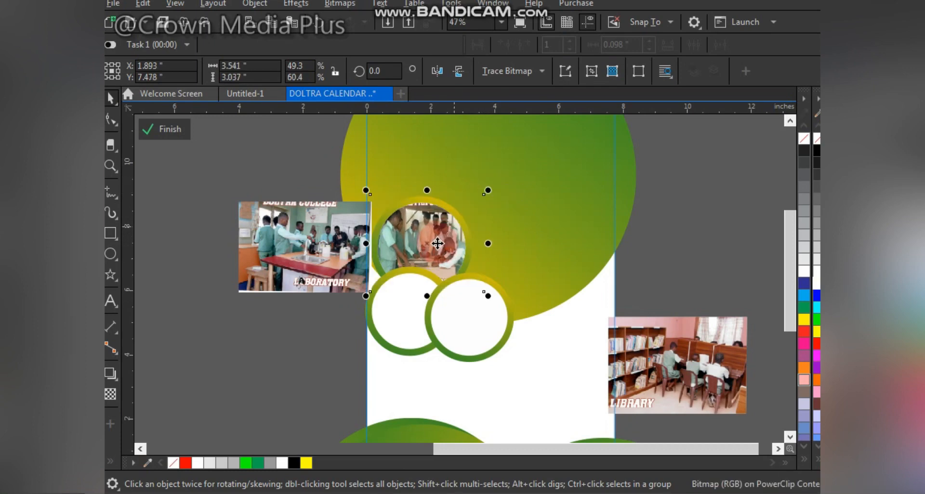
Step: PowerClip the laboratory photo inside the lower-left circle and adjust its size and position within the frame
{"action": "left_click", "coordinate": [299, 239]}
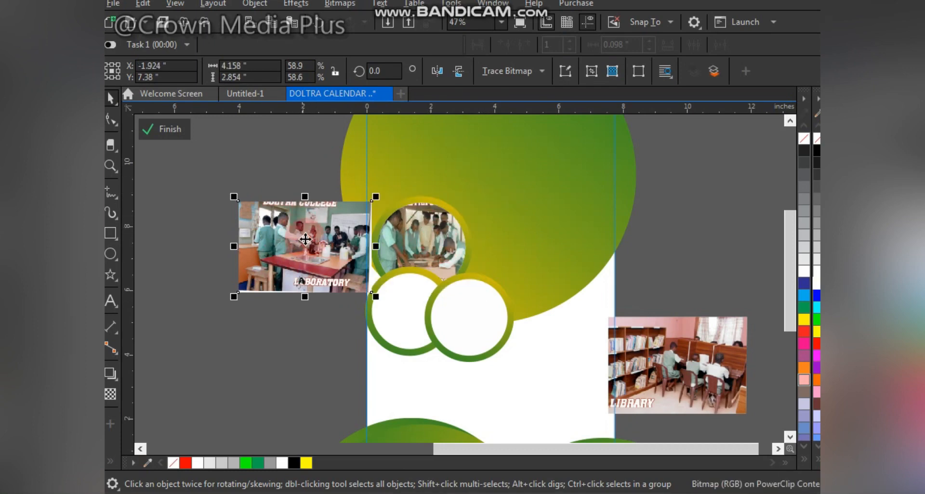
{"action": "mouse_move", "coordinate": [391, 306]}
{"action": "left_mouse_down"}
{"action": "mouse_move", "coordinate": [409, 299]}
{"action": "mouse_move", "coordinate": [399, 302]}
{"action": "left_mouse_up"}
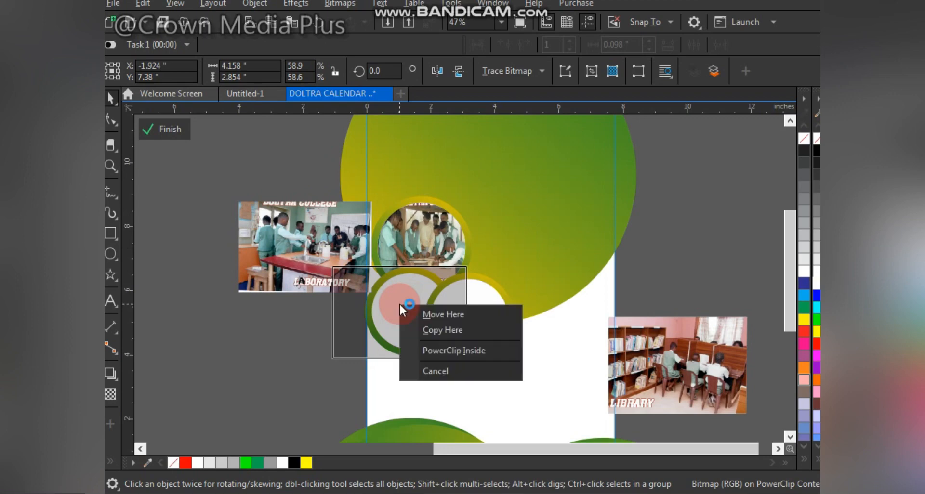
{"action": "left_click", "coordinate": [445, 345]}
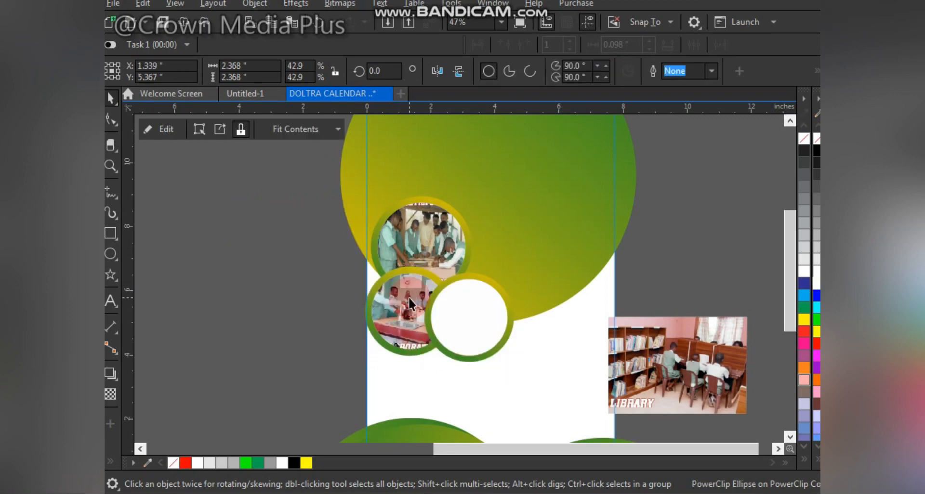
{"action": "left_click_drag", "start_coordinate": [408, 304], "coordinate": [422, 305]}
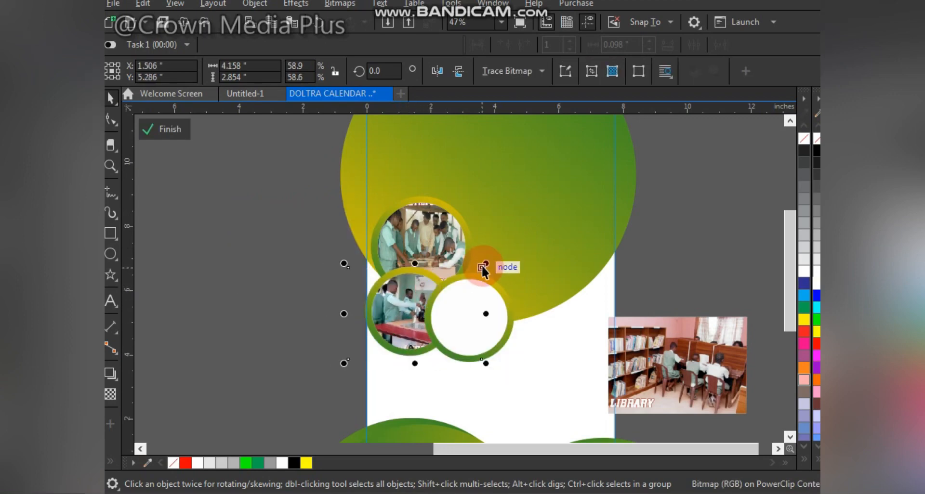
{"action": "mouse_move", "coordinate": [482, 268]}
{"action": "left_mouse_down"}
{"action": "mouse_move", "coordinate": [472, 273]}
{"action": "mouse_move", "coordinate": [480, 269]}
{"action": "left_mouse_up"}
{"action": "left_click_drag", "start_coordinate": [484, 313], "coordinate": [464, 316]}
Step: PowerClip the library photo inside the lower-right circle and fit it within the frame
{"action": "left_click_drag", "start_coordinate": [399, 271], "coordinate": [560, 380]}
{"action": "left_click_drag", "start_coordinate": [495, 335], "coordinate": [533, 362]}
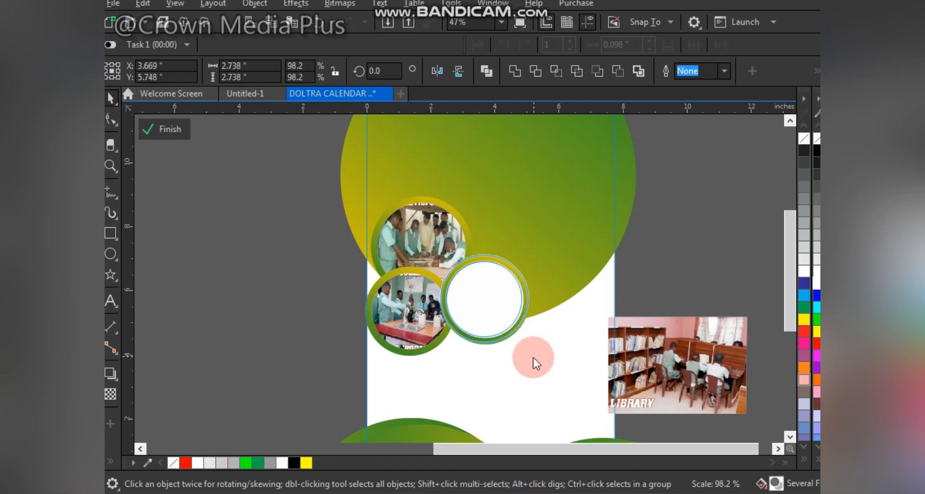
{"action": "left_click_drag", "start_coordinate": [700, 371], "coordinate": [502, 304]}
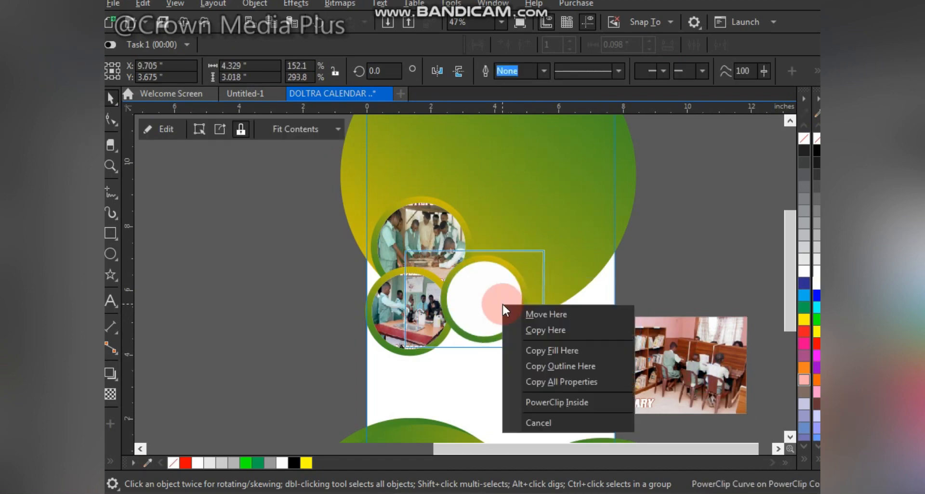
{"action": "left_click", "coordinate": [561, 401]}
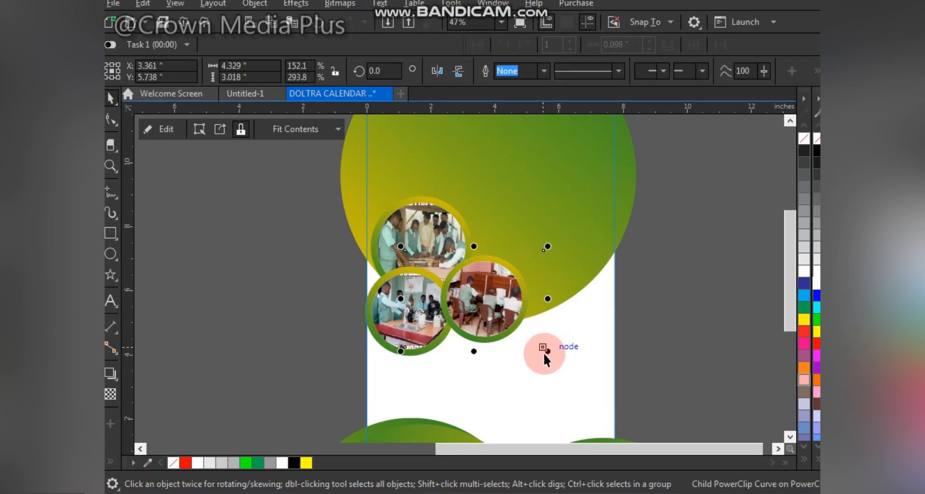
{"action": "left_click_drag", "start_coordinate": [543, 354], "coordinate": [539, 243]}
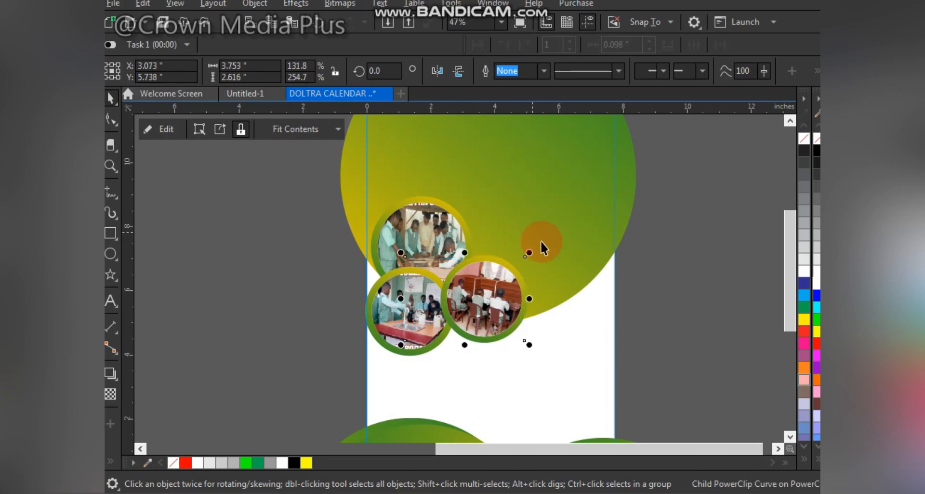
Step: Select the three photo circles and give them a white outline
{"action": "left_click", "coordinate": [303, 267]}
{"action": "left_click", "coordinate": [410, 309]}
{"action": "left_click", "coordinate": [487, 298], "text": "shift"}
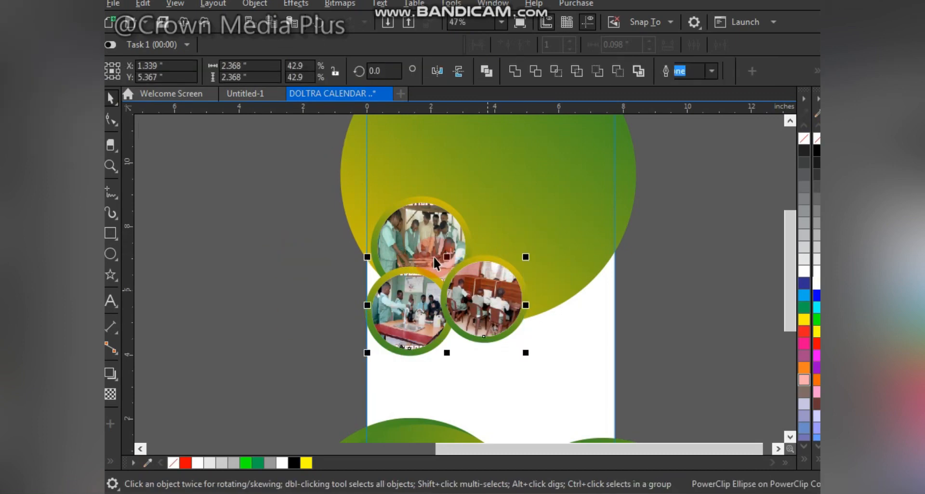
{"action": "left_click", "coordinate": [416, 217], "text": "shift"}
{"action": "right_click", "coordinate": [817, 287]}
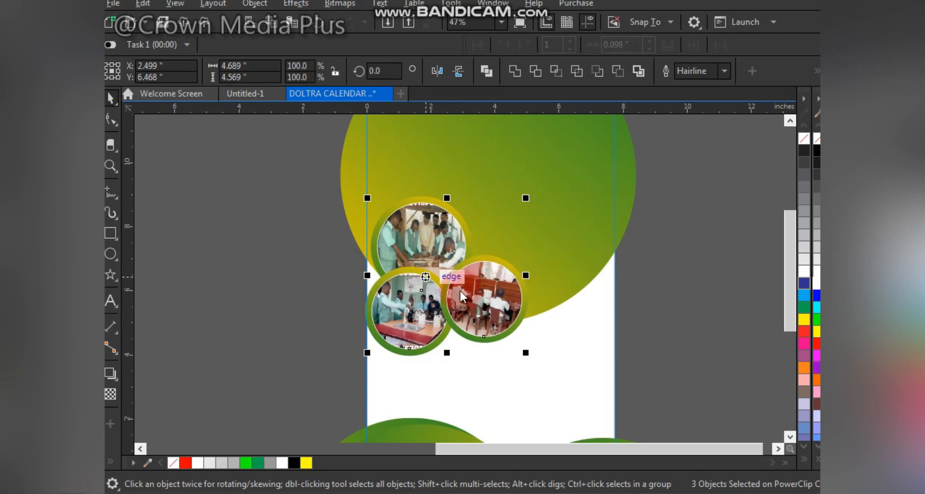
Step: Set the circles' outline width to 16.0 pt with Behind fill and Scale with object enabled
{"action": "key", "text": "F12"}
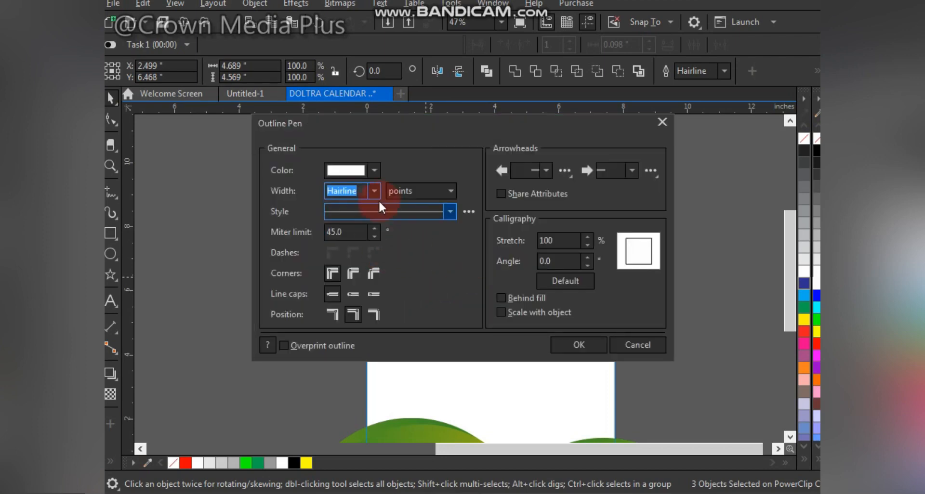
{"action": "left_click", "coordinate": [373, 189]}
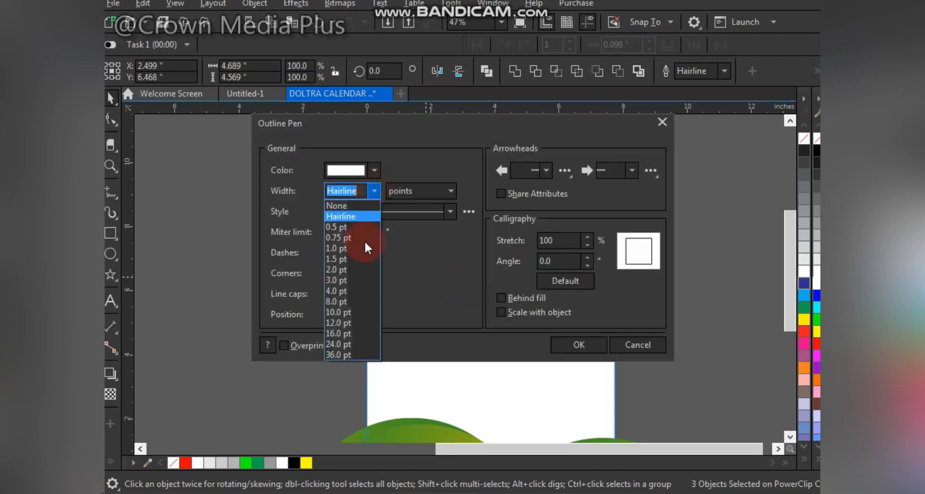
{"action": "left_click", "coordinate": [354, 333]}
{"action": "left_click", "coordinate": [526, 297]}
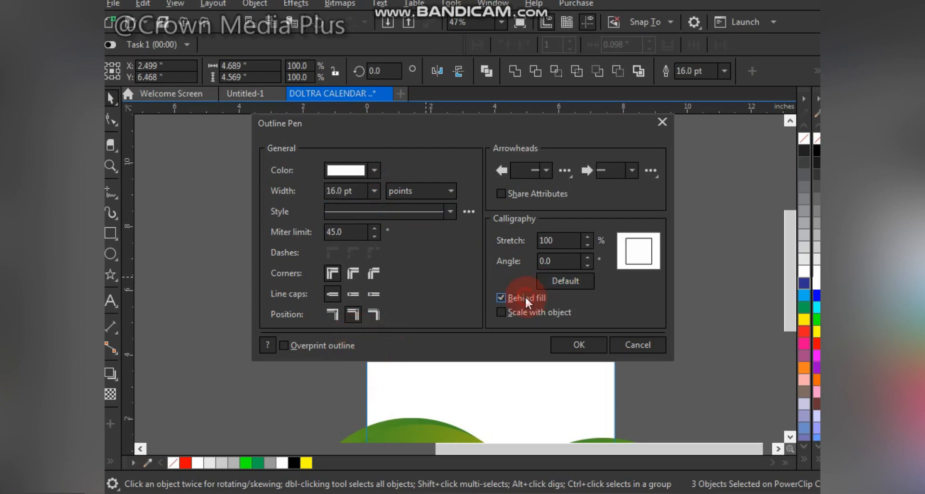
{"action": "left_click", "coordinate": [528, 312]}
{"action": "left_click_drag", "start_coordinate": [466, 118], "coordinate": [696, 152]}
{"action": "left_click", "coordinate": [585, 305]}
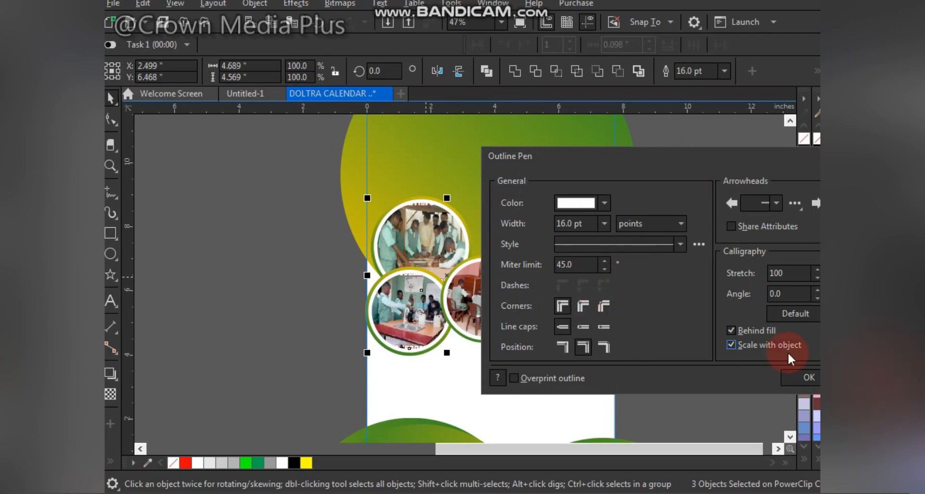
{"action": "left_click", "coordinate": [809, 377]}
Step: Shrink each of the three photo circles slightly, then finish editing the PowerClip
{"action": "left_click", "coordinate": [656, 310]}
{"action": "left_click", "coordinate": [402, 227]}
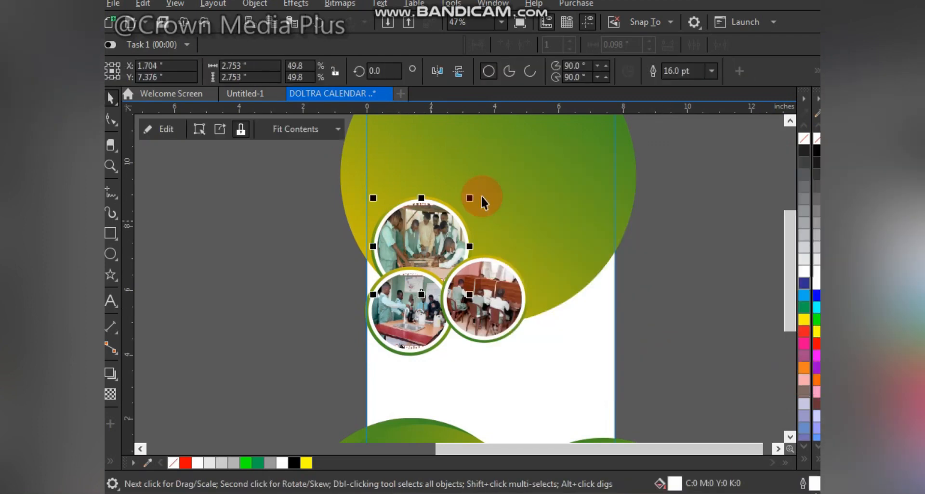
{"action": "left_click_drag", "start_coordinate": [472, 197], "coordinate": [467, 194]}
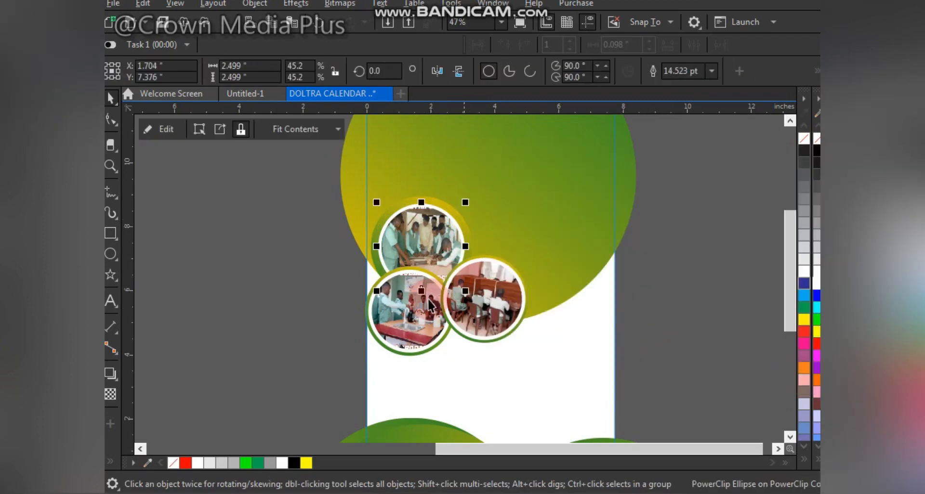
{"action": "left_click", "coordinate": [427, 300]}
{"action": "left_click", "coordinate": [505, 288]}
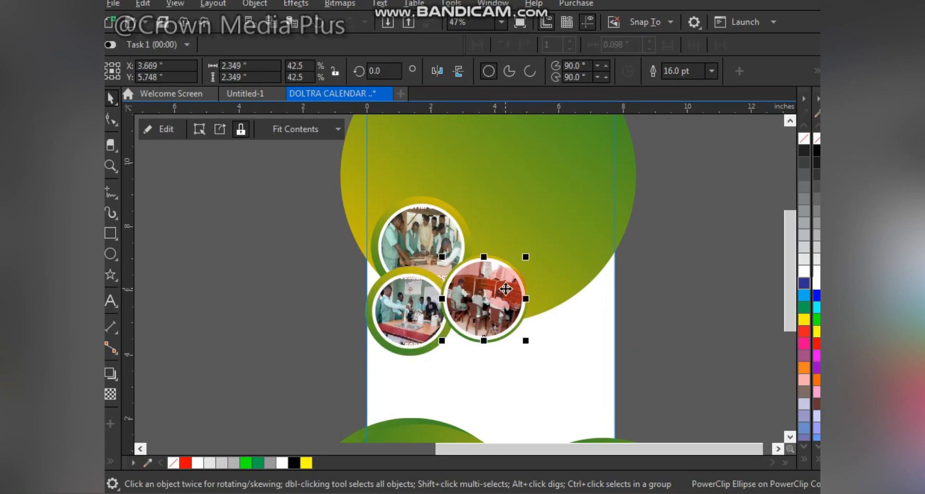
{"action": "key", "text": "ctrl+r"}
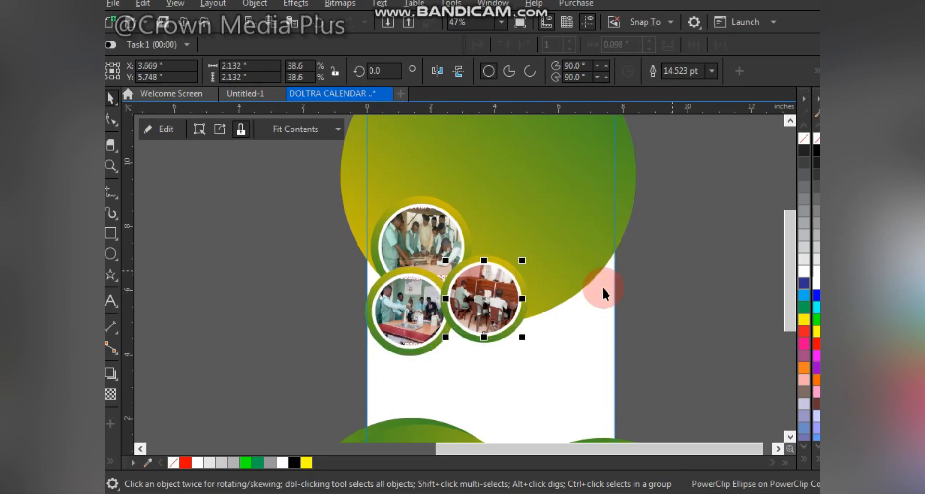
{"action": "left_click", "coordinate": [562, 289]}
{"action": "left_click", "coordinate": [168, 129]}
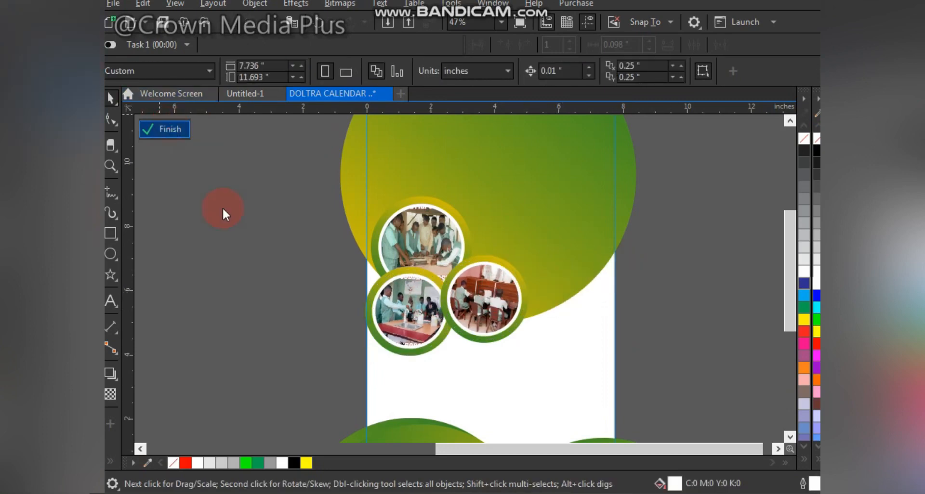
Step: Bring the school building photo from the pasteboard onto the page's upper right beside the photo circles
{"action": "key", "text": "F4"}
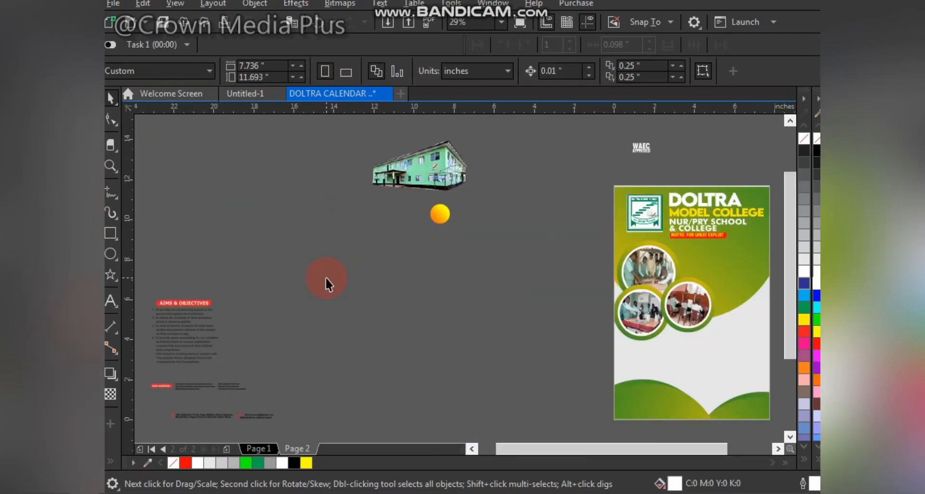
{"action": "key", "text": "z"}
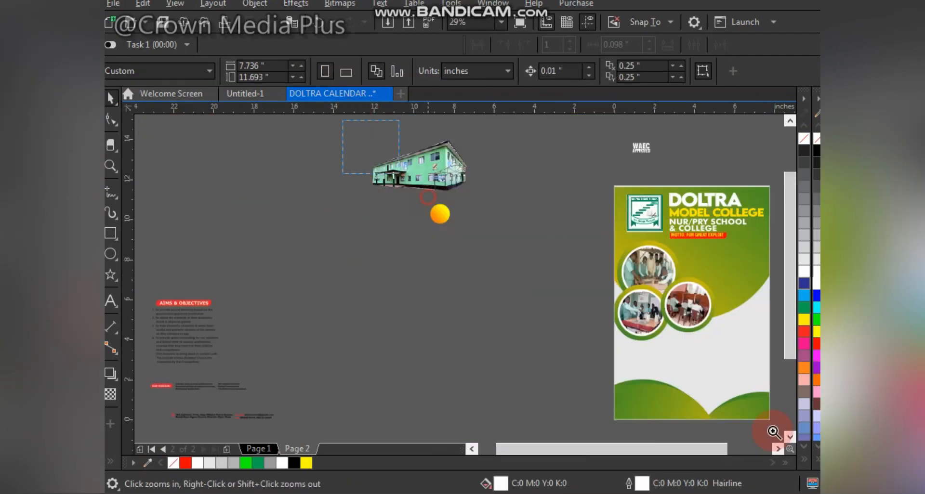
{"action": "left_click_drag", "start_coordinate": [773, 431], "coordinate": [765, 418]}
{"action": "left_click_drag", "start_coordinate": [371, 213], "coordinate": [461, 246]}
{"action": "key", "text": "F2"}
{"action": "left_click_drag", "start_coordinate": [348, 136], "coordinate": [720, 335]}
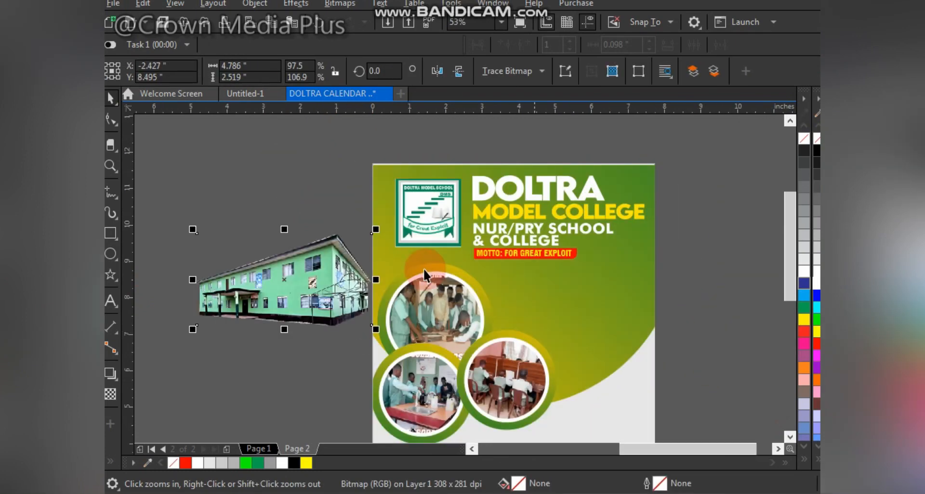
{"action": "key", "text": "F4"}
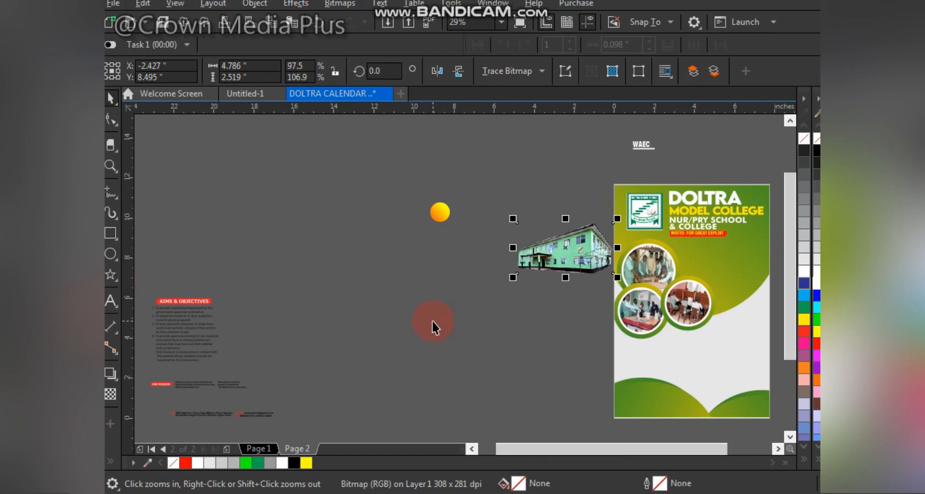
{"action": "left_click_drag", "start_coordinate": [573, 246], "coordinate": [581, 270]}
{"action": "key", "text": "F2"}
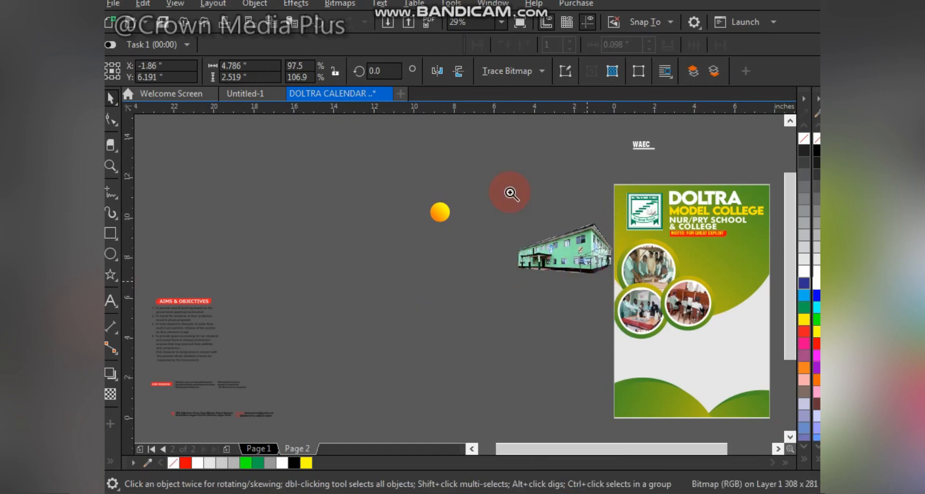
{"action": "left_click_drag", "start_coordinate": [473, 159], "coordinate": [800, 384]}
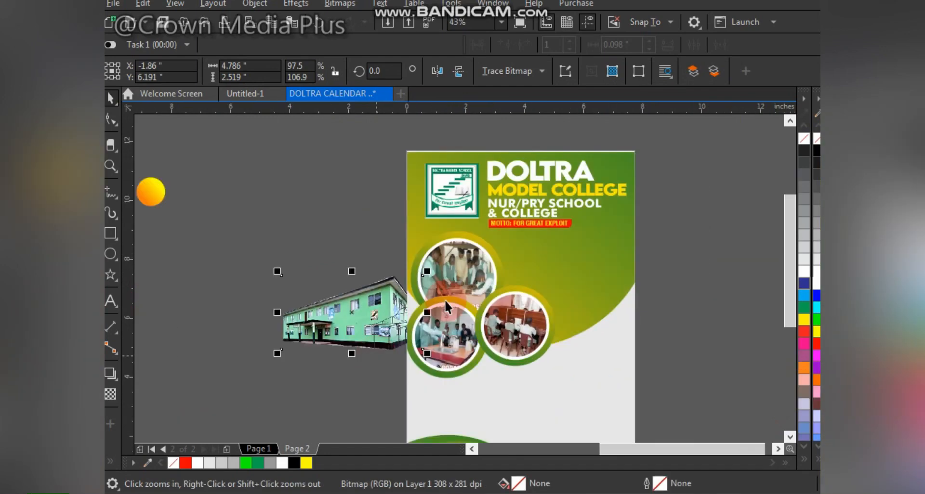
{"action": "left_click_drag", "start_coordinate": [362, 308], "coordinate": [579, 257]}
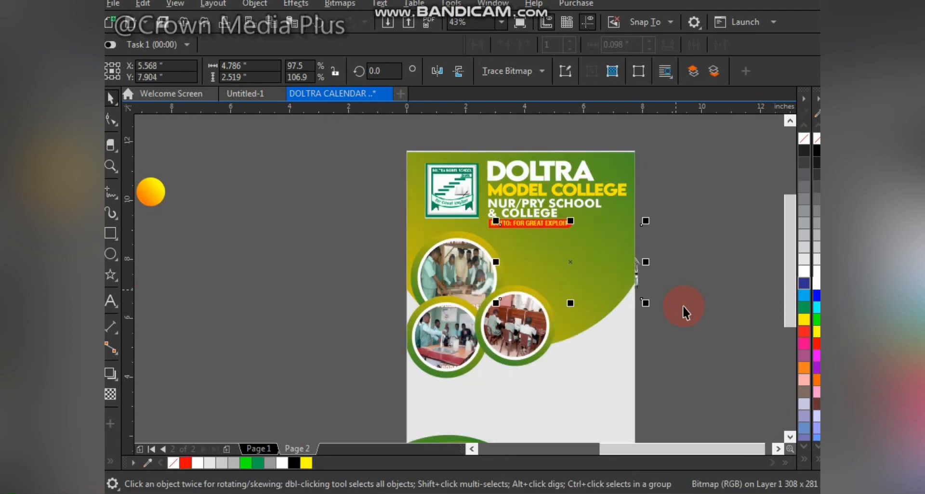
Step: Resize the school building photo, bring it to the front and fit it at the page's upper right beside the photo circles
{"action": "left_click_drag", "start_coordinate": [648, 303], "coordinate": [634, 319]}
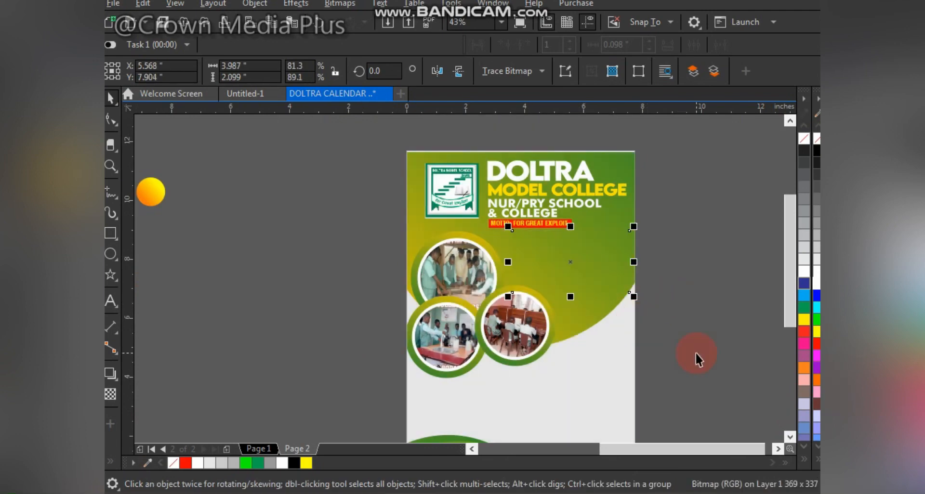
{"action": "key", "text": "shift+Page_Up"}
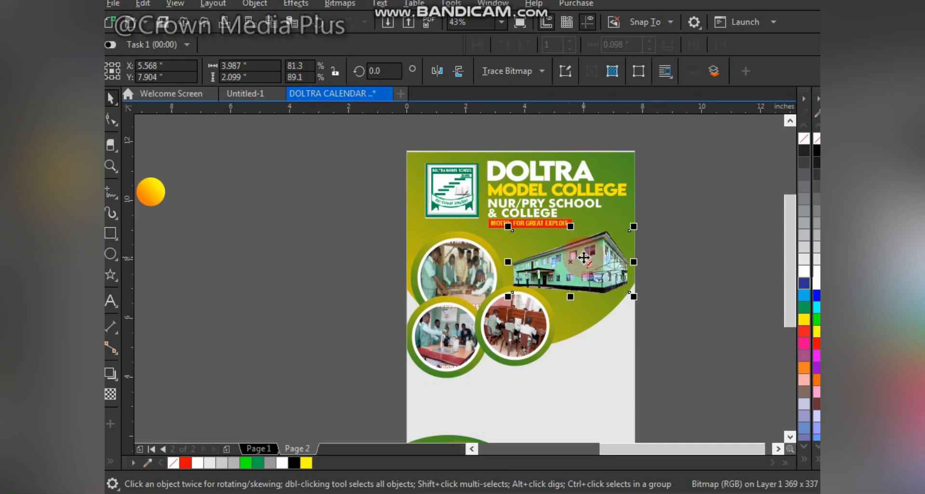
{"action": "left_click_drag", "start_coordinate": [582, 256], "coordinate": [573, 252]}
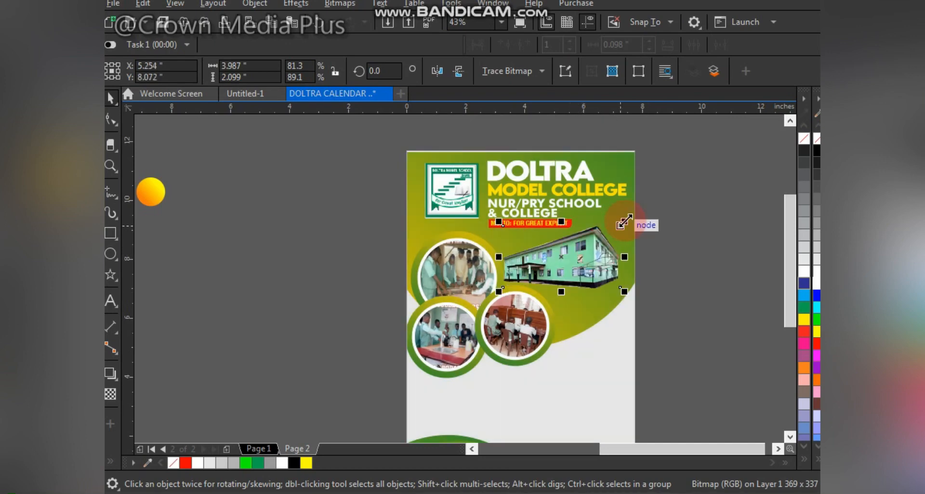
{"action": "left_click_drag", "start_coordinate": [622, 224], "coordinate": [644, 201]}
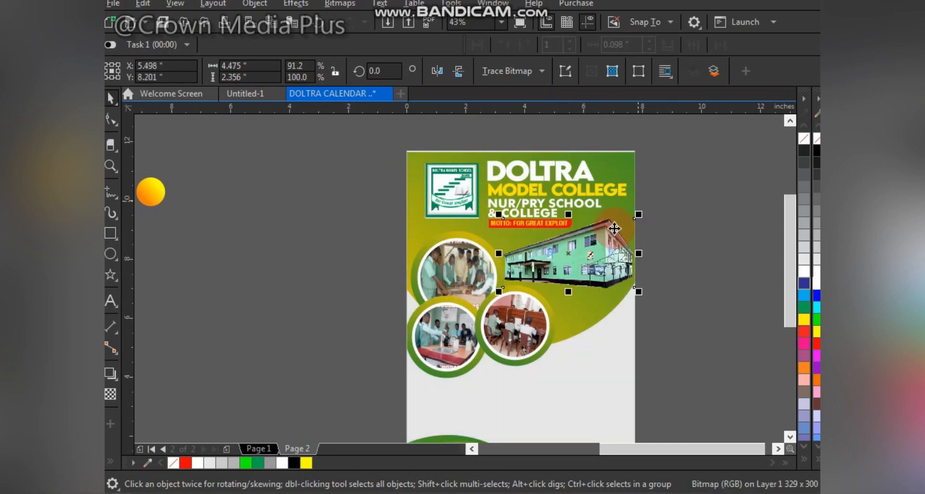
{"action": "left_click", "coordinate": [682, 312]}
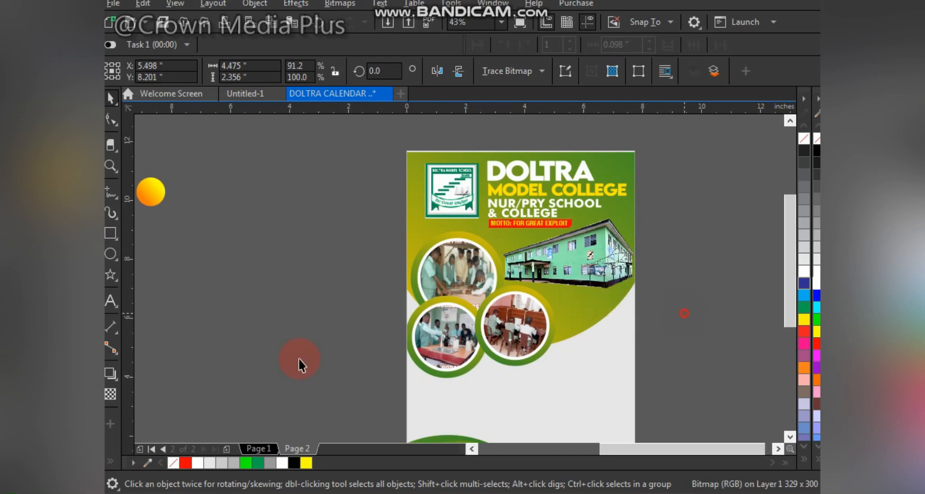
Step: Move the WAEC APPROVED text on the pasteboard closer to the page
{"action": "key", "text": "F4"}
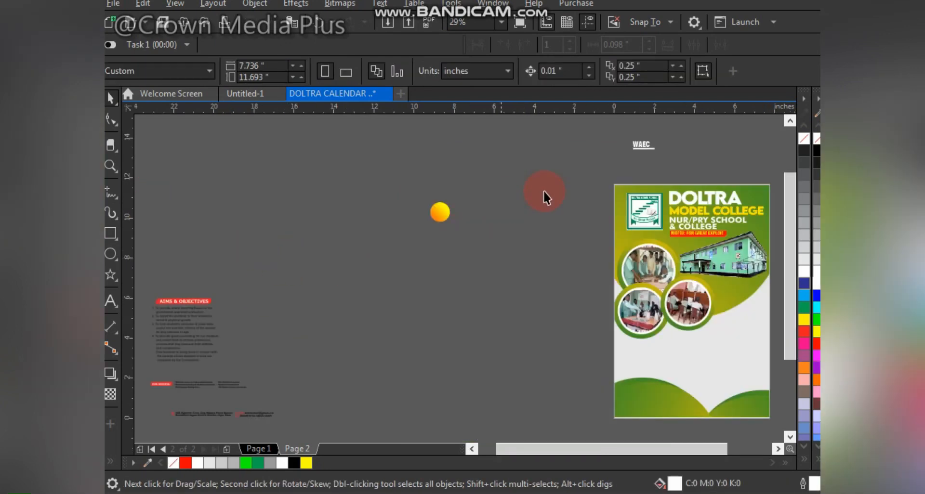
{"action": "left_click_drag", "start_coordinate": [670, 155], "coordinate": [533, 268]}
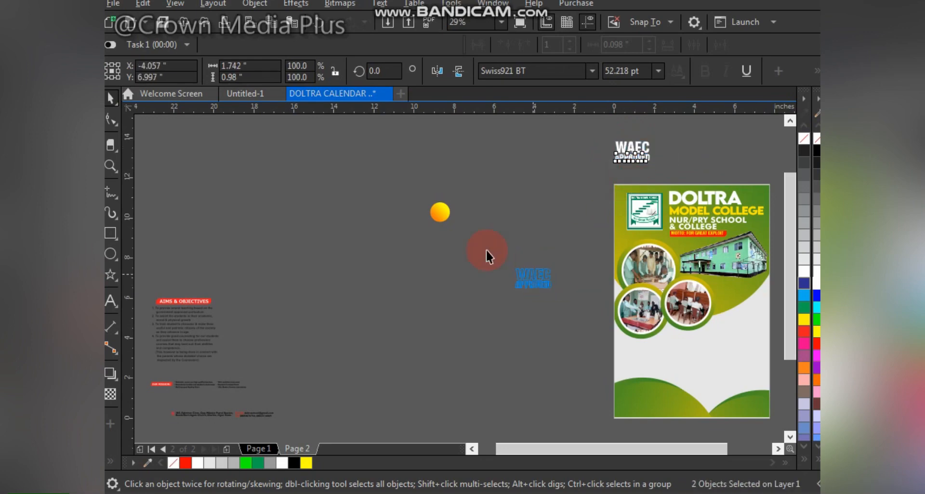
{"action": "left_click_drag", "start_coordinate": [485, 250], "coordinate": [525, 297]}
Step: Bring the orange gradient circle onto the page and PowerClip it inside the page background
{"action": "left_click", "coordinate": [440, 213]}
{"action": "left_click_drag", "start_coordinate": [470, 233], "coordinate": [558, 301]}
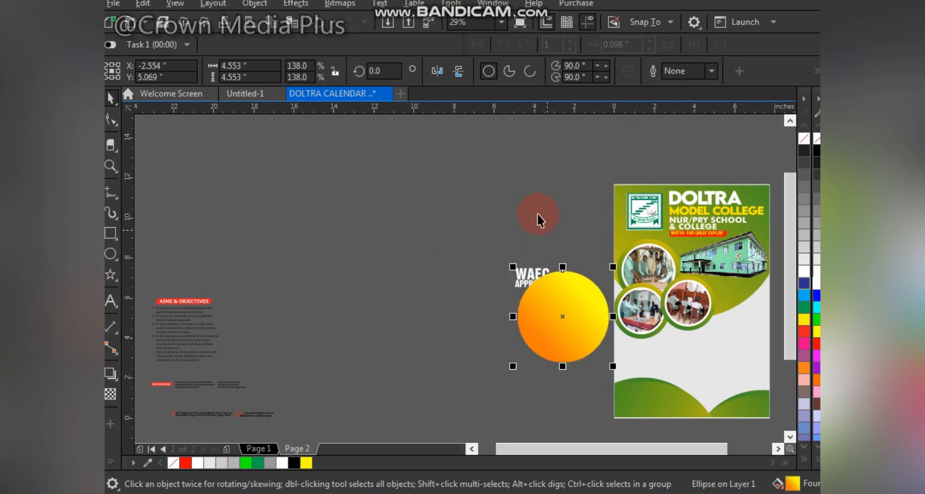
{"action": "key", "text": "F2"}
{"action": "left_click_drag", "start_coordinate": [479, 159], "coordinate": [792, 417]}
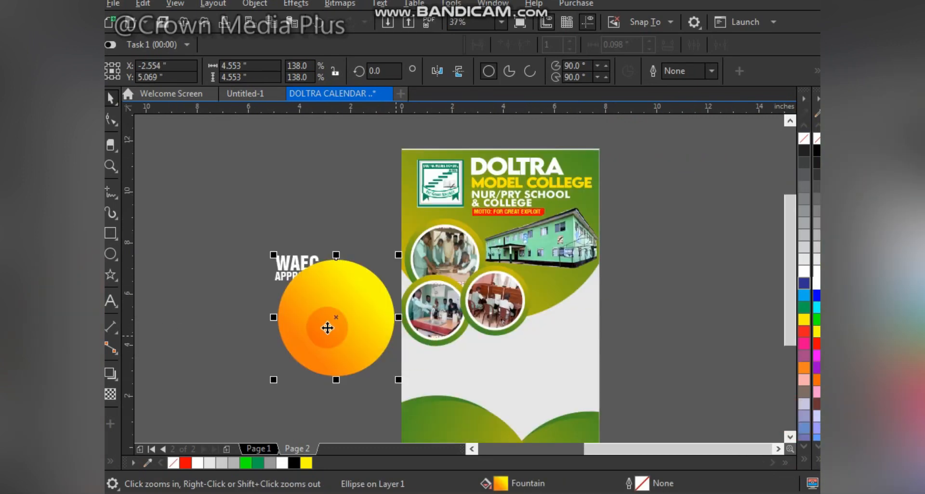
{"action": "left_click_drag", "start_coordinate": [363, 316], "coordinate": [550, 344]}
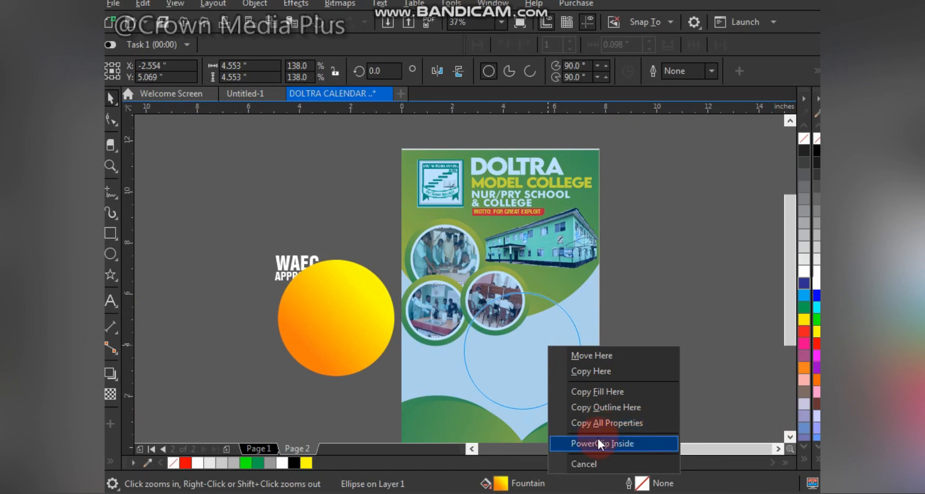
{"action": "left_click", "coordinate": [599, 441]}
Step: Edit the PowerClip and enlarge the orange circle to about 7.47 inches, positioning it near the page's lower half
{"action": "right_click", "coordinate": [551, 340]}
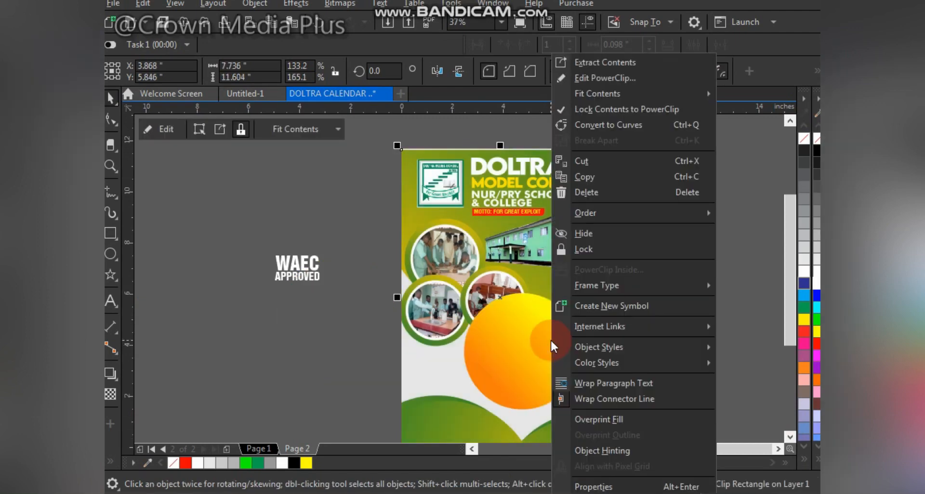
{"action": "left_click", "coordinate": [625, 77]}
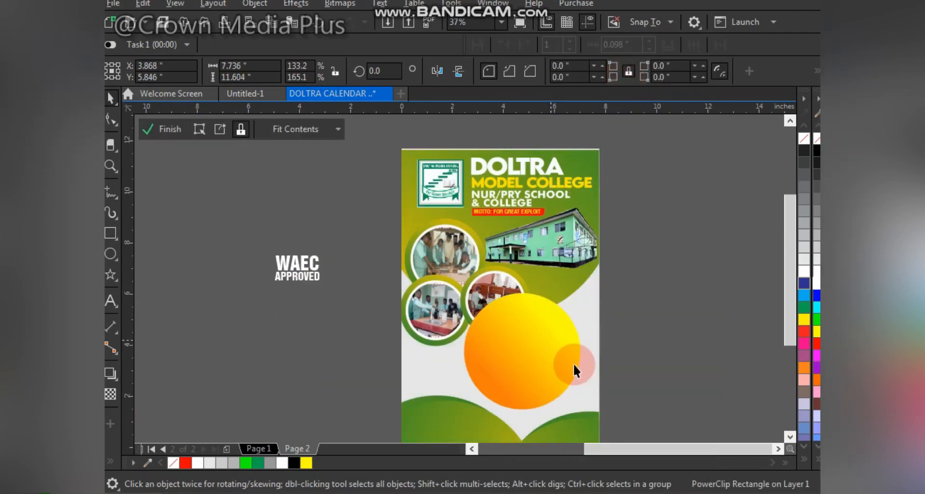
{"action": "left_click", "coordinate": [561, 359]}
{"action": "left_click_drag", "start_coordinate": [584, 289], "coordinate": [629, 250]}
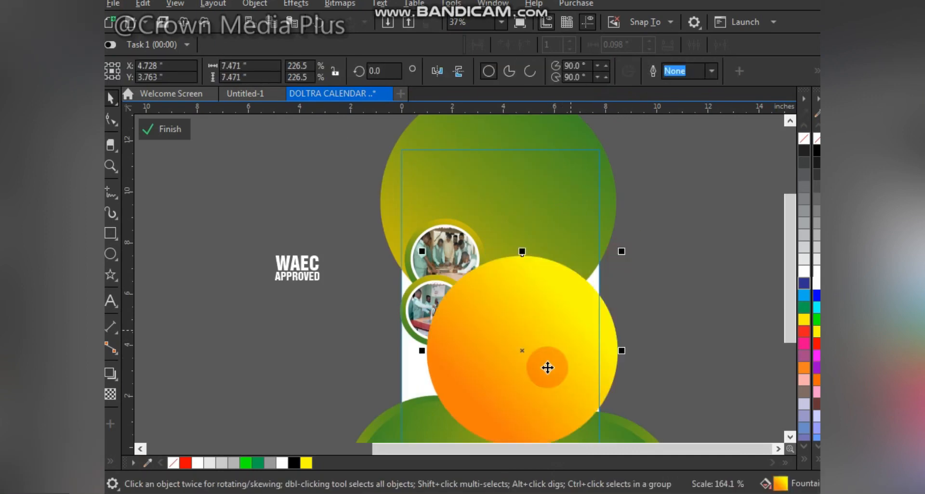
{"action": "left_click_drag", "start_coordinate": [547, 368], "coordinate": [528, 283]}
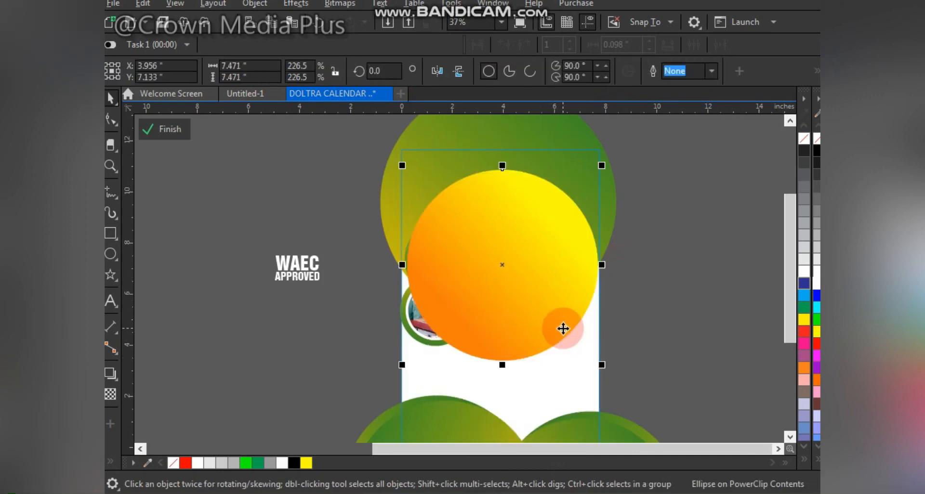
{"action": "left_click_drag", "start_coordinate": [546, 344], "coordinate": [553, 324]}
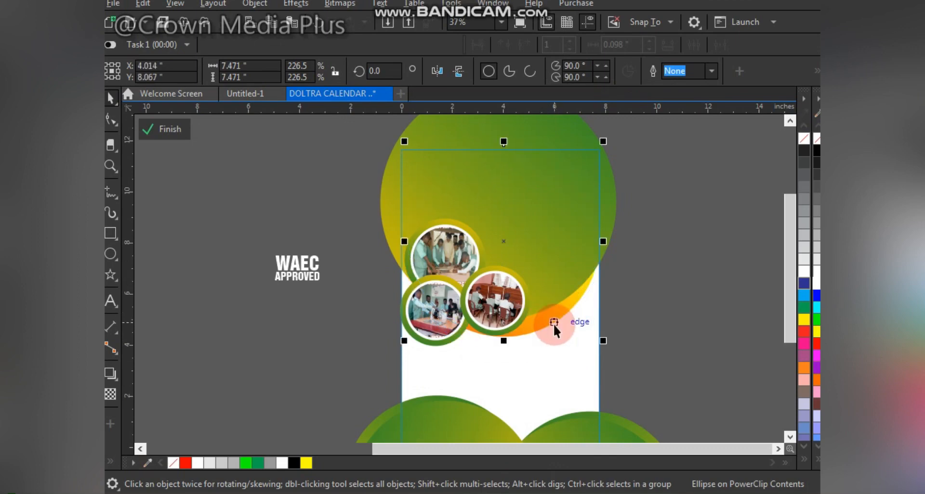
{"action": "left_click_drag", "start_coordinate": [341, 200], "coordinate": [519, 360]}
{"action": "left_click_drag", "start_coordinate": [556, 314], "coordinate": [574, 411]}
Step: Send the orange circle behind the bottom green circles, shift it left, and finish editing the PowerClip
{"action": "scroll", "coordinate": [560, 322], "scroll_direction": "down", "scroll_amount": 1}
{"action": "right_click", "coordinate": [573, 411]}
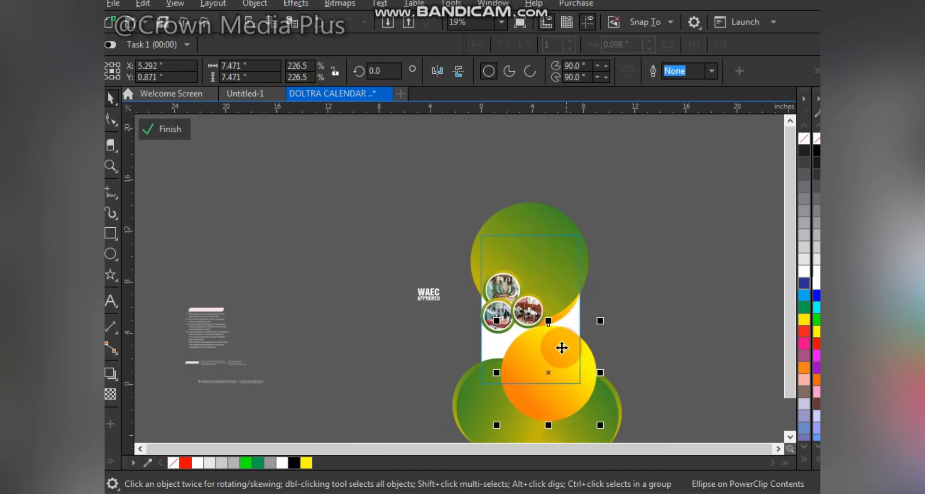
{"action": "left_click_drag", "start_coordinate": [562, 347], "coordinate": [557, 381]}
{"action": "key", "text": "shift+Page_Down"}
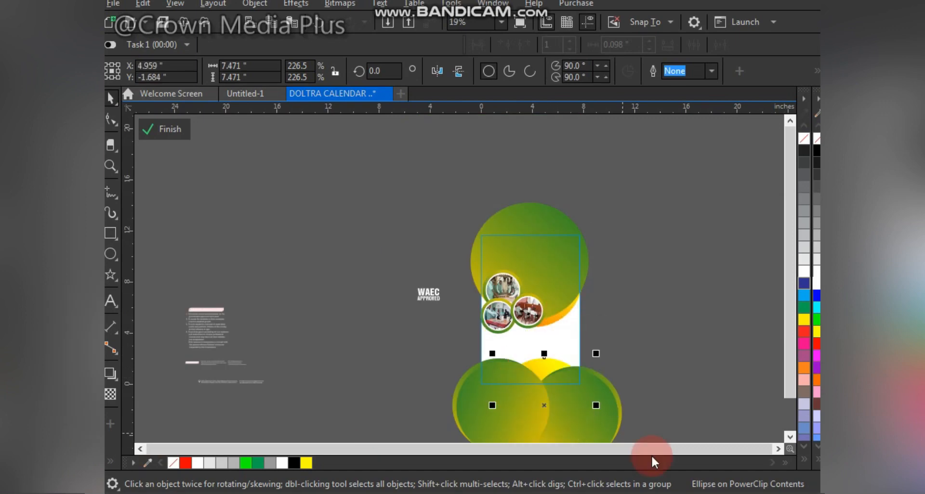
{"action": "key", "text": "F2"}
{"action": "left_click_drag", "start_coordinate": [380, 317], "coordinate": [699, 431]}
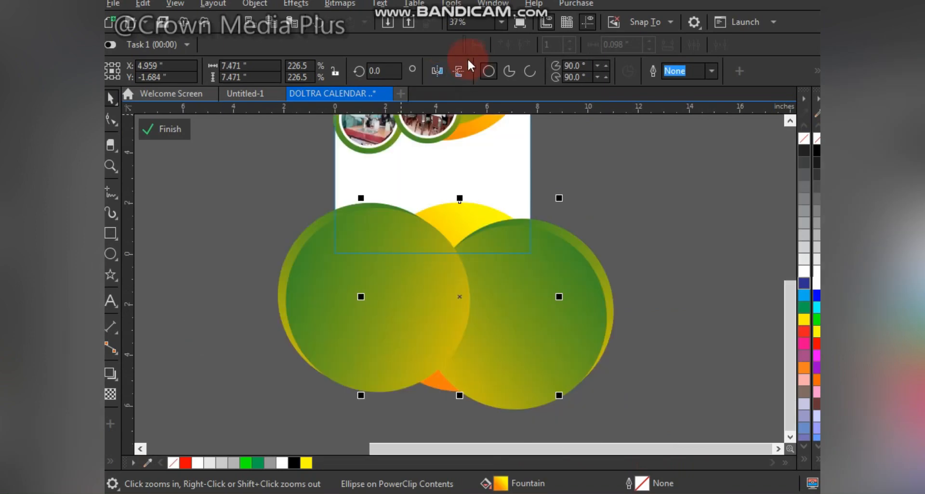
{"action": "left_click", "coordinate": [459, 70]}
{"action": "left_click_drag", "start_coordinate": [441, 225], "coordinate": [399, 230]}
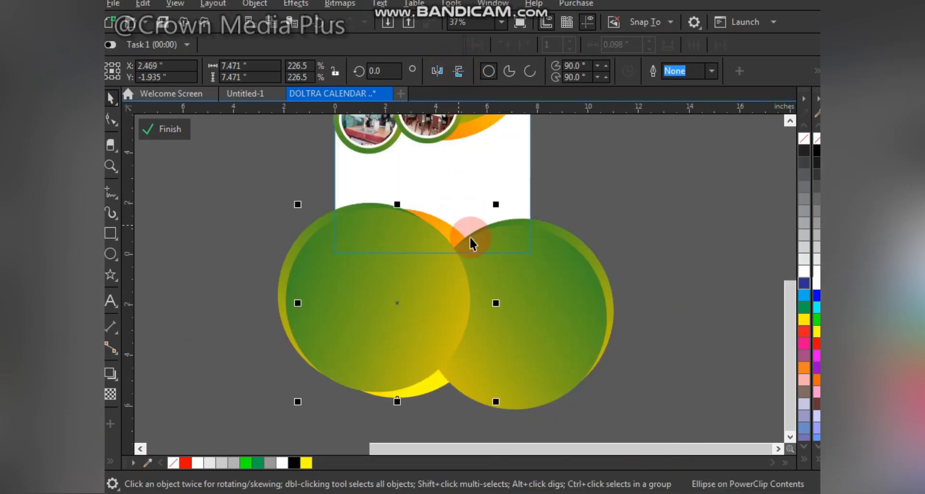
{"action": "left_click", "coordinate": [169, 132]}
{"action": "left_click", "coordinate": [306, 294]}
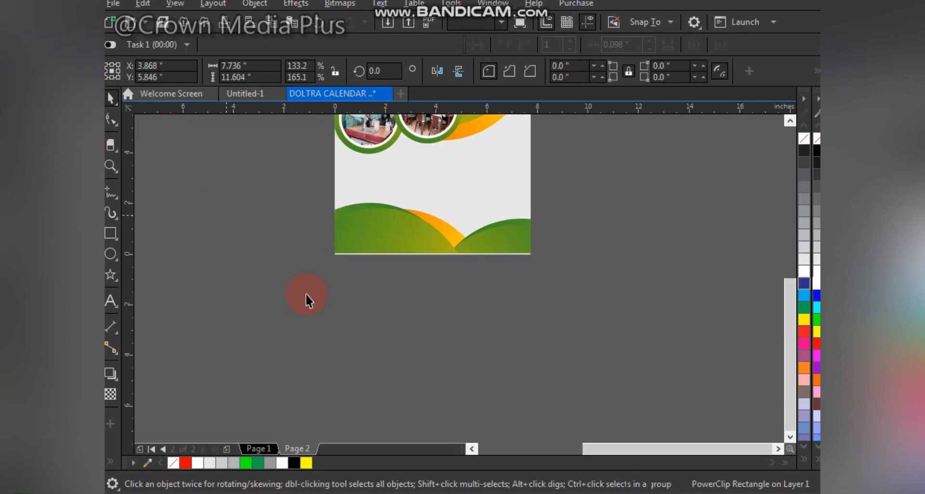
{"action": "key", "text": "F4"}
{"action": "left_click", "coordinate": [634, 333]}
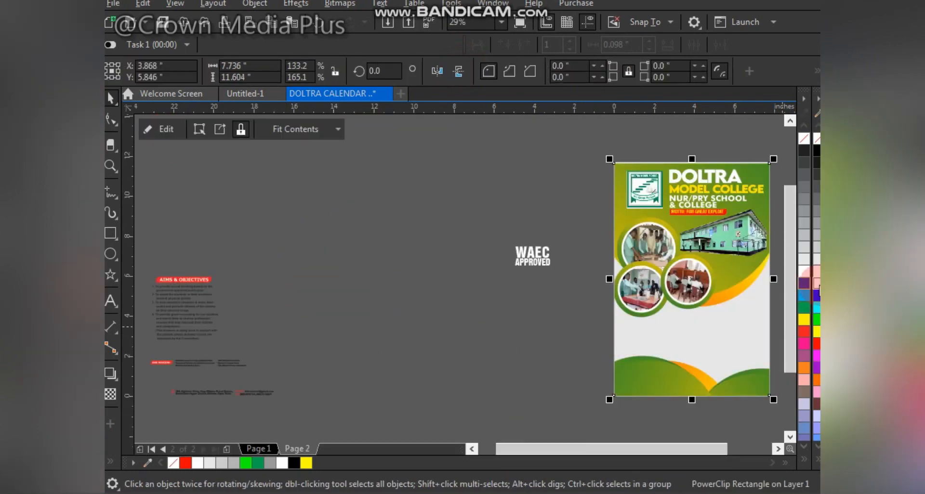
{"action": "left_click", "coordinate": [318, 299]}
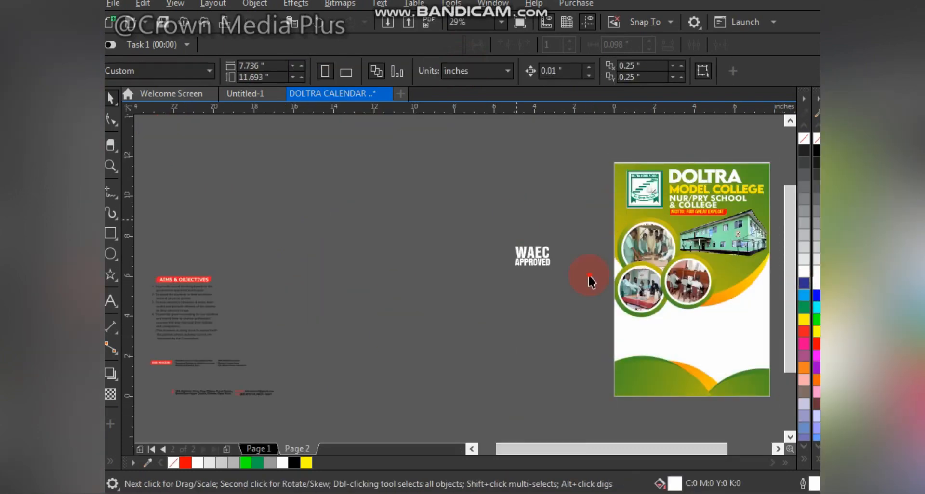
Step: Select the logo and DOLTRA header text objects and group them together
{"action": "left_click_drag", "start_coordinate": [508, 232], "coordinate": [590, 276]}
{"action": "key", "text": "F2"}
{"action": "left_click_drag", "start_coordinate": [455, 145], "coordinate": [721, 389]}
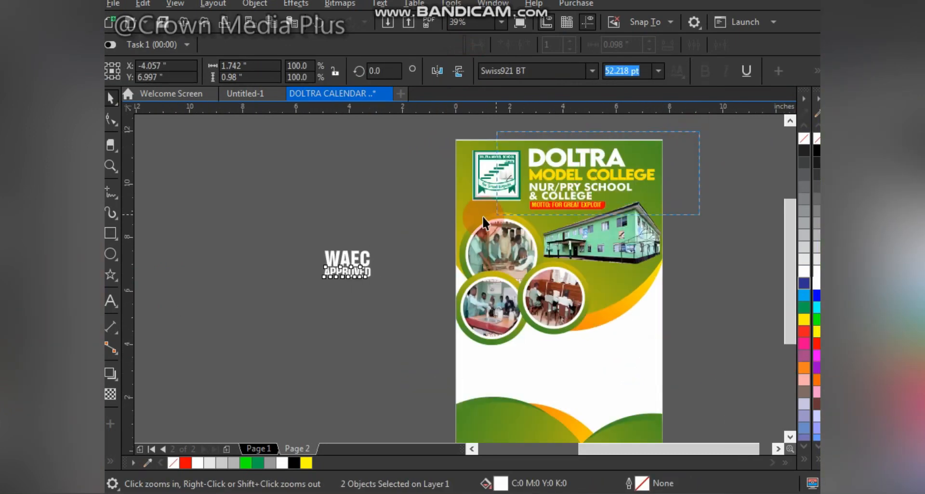
{"action": "left_click_drag", "start_coordinate": [482, 216], "coordinate": [445, 227]}
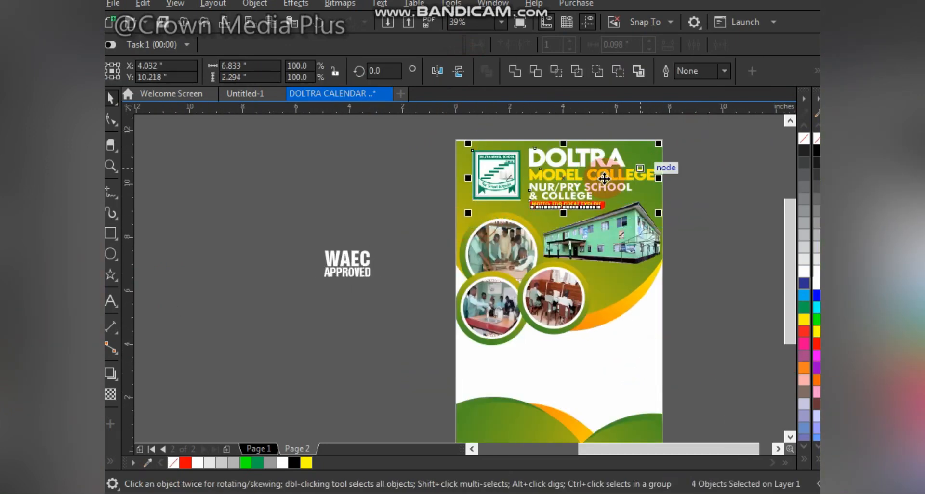
{"action": "key", "text": "ctrl+g"}
{"action": "left_click", "coordinate": [648, 144], "text": "shift"}
{"action": "key", "text": "c"}
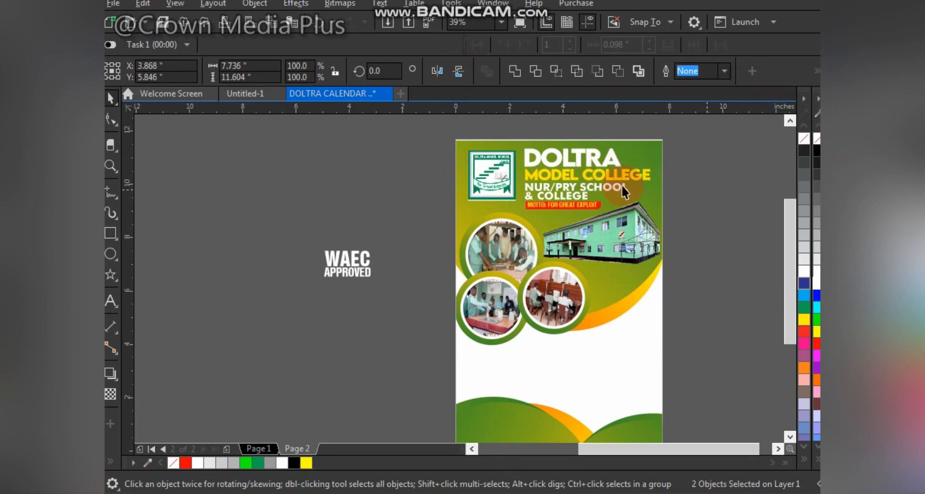
{"action": "key", "text": "Escape"}
{"action": "left_click", "coordinate": [591, 164]}
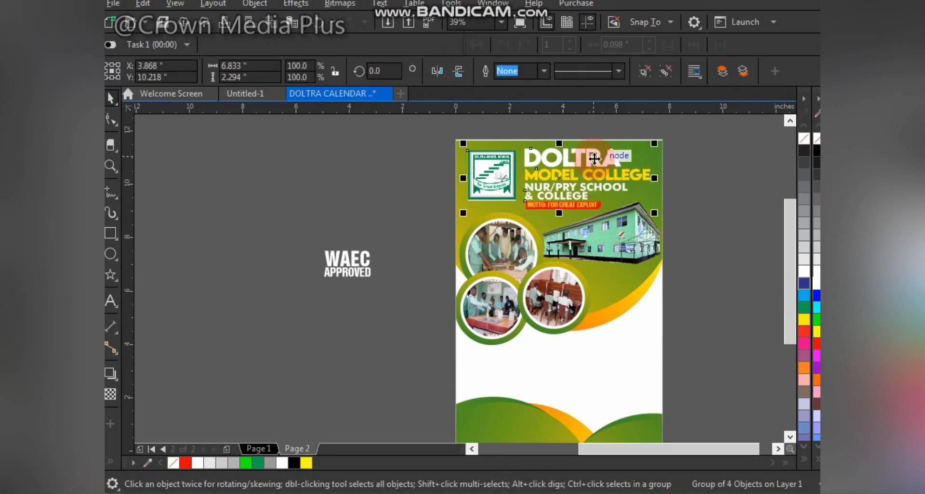
Step: Add a Multiply drop shadow with 50 opacity and feathering of 5 to the header group
{"action": "scroll", "coordinate": [594, 158], "scroll_direction": "up", "scroll_amount": 2}
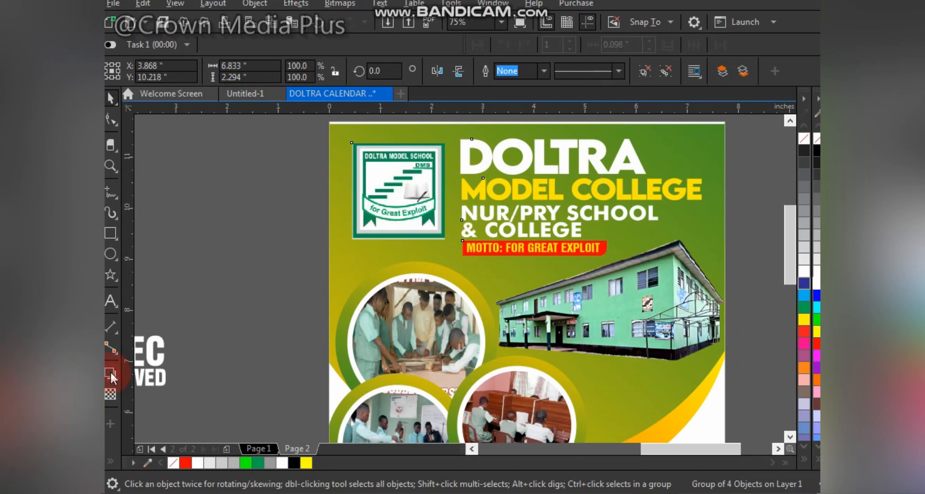
{"action": "left_click_drag", "start_coordinate": [519, 186], "coordinate": [529, 264]}
{"action": "left_click", "coordinate": [480, 67]}
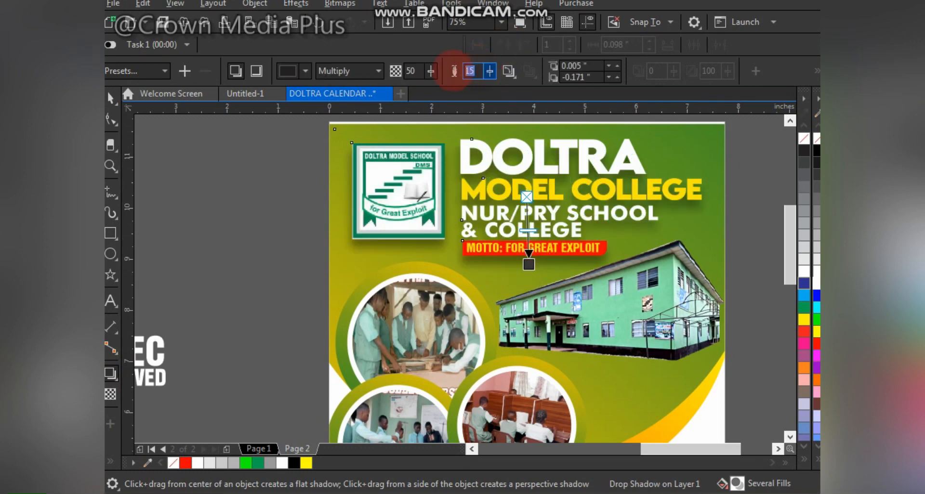
{"action": "key", "text": "Return"}
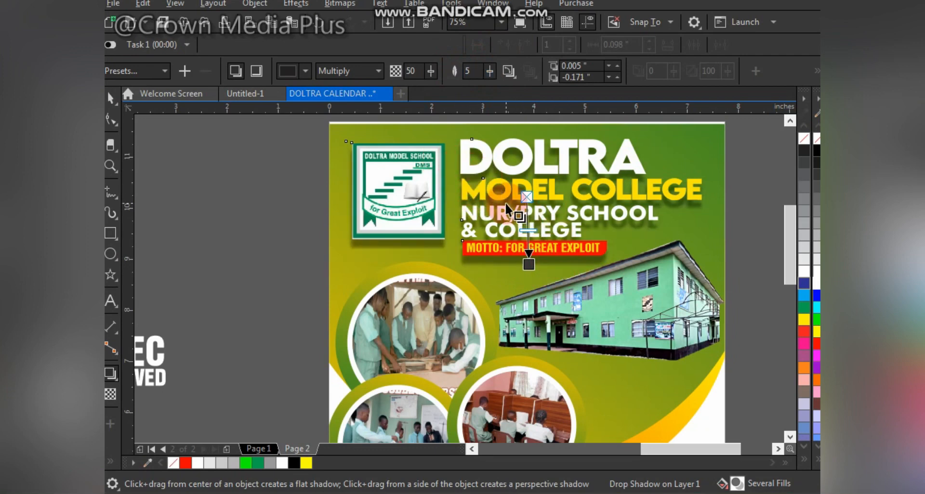
{"action": "left_click", "coordinate": [508, 70]}
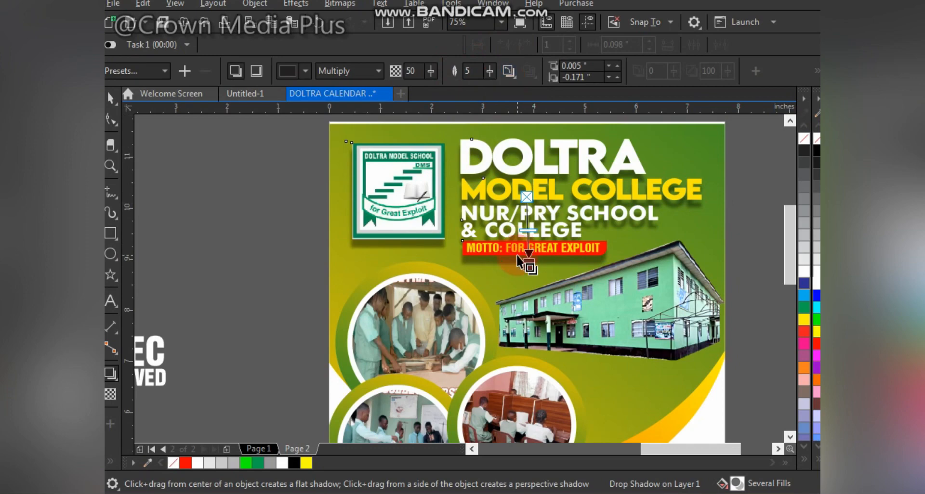
{"action": "scroll", "coordinate": [516, 248], "scroll_direction": "up", "scroll_amount": 2}
{"action": "left_click_drag", "start_coordinate": [542, 271], "coordinate": [538, 266]}
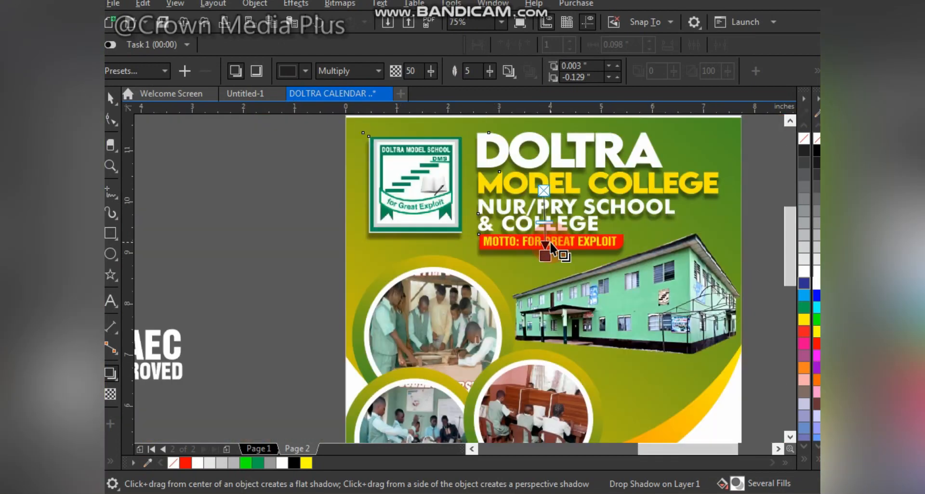
{"action": "scroll", "coordinate": [549, 258], "scroll_direction": "down", "scroll_amount": 2}
{"action": "left_click", "coordinate": [114, 98]}
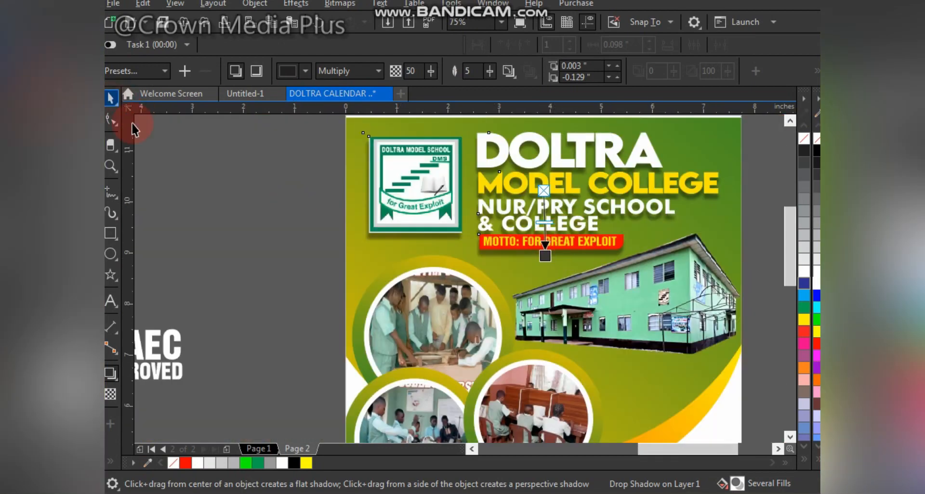
{"action": "scroll", "coordinate": [543, 265], "scroll_direction": "down", "scroll_amount": 1}
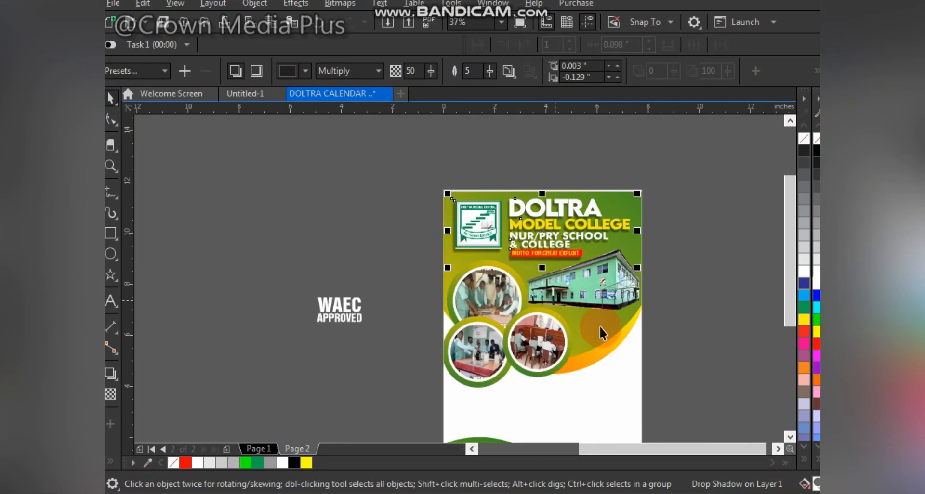
{"action": "left_click", "coordinate": [699, 328]}
{"action": "scroll", "coordinate": [696, 380], "scroll_direction": "down", "scroll_amount": 1}
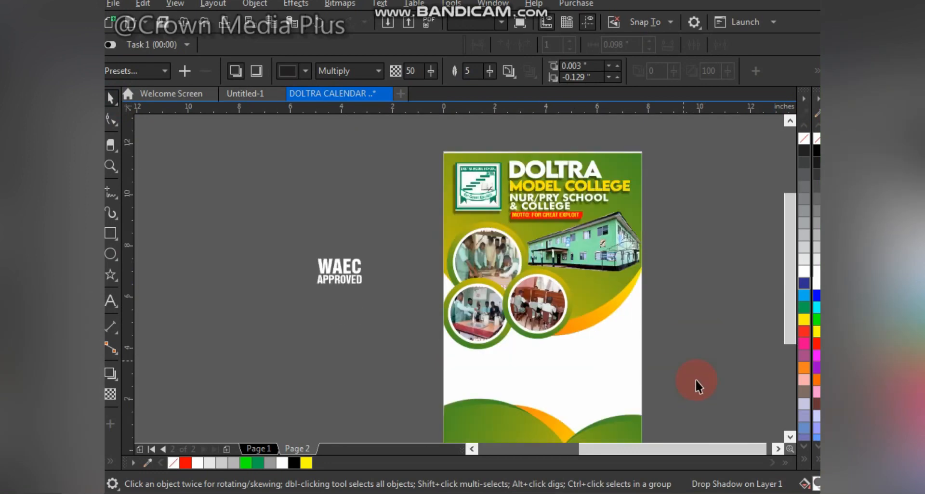
{"action": "left_click", "coordinate": [310, 288]}
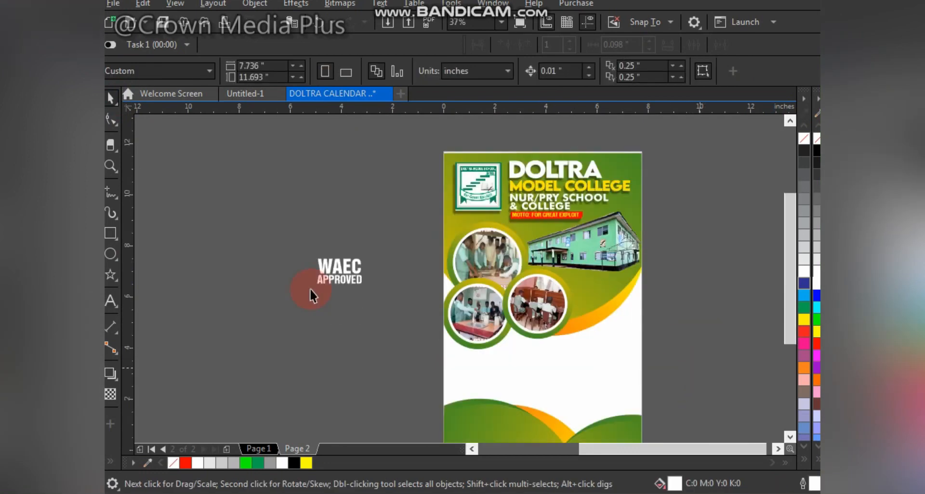
Step: Draw a 25-point star about 3.4 inches wide off the page, beside the WAEC APPROVED text
{"action": "left_click", "coordinate": [115, 278]}
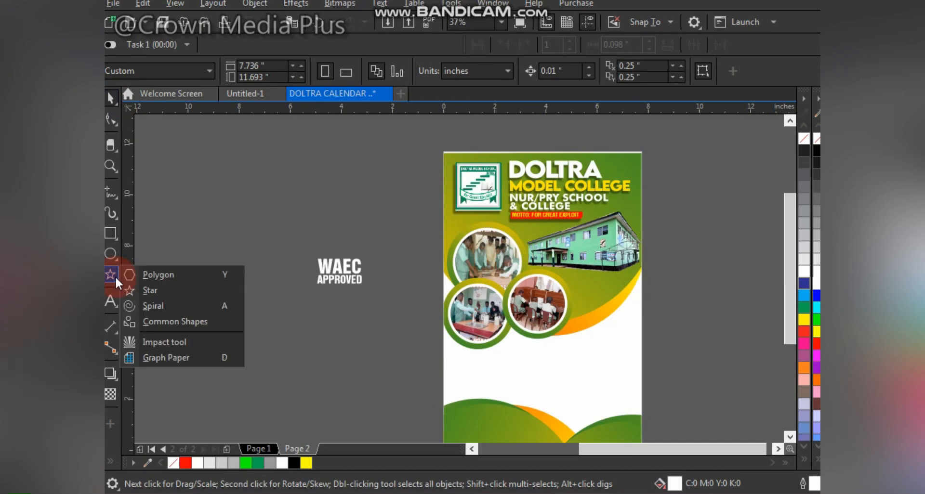
{"action": "left_click", "coordinate": [169, 290]}
{"action": "left_click_drag", "start_coordinate": [256, 151], "coordinate": [343, 233]}
{"action": "scroll", "coordinate": [326, 154], "scroll_direction": "up", "scroll_amount": 3}
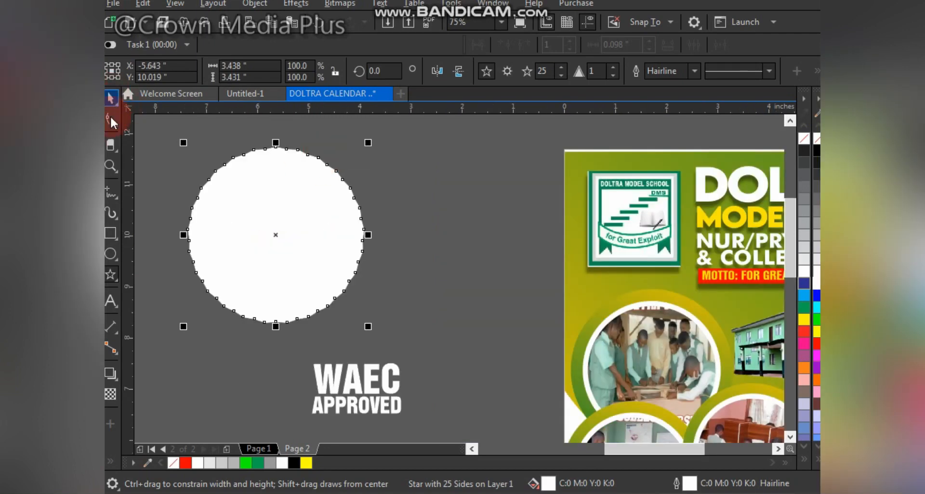
Step: Pull one of the star's nodes inward to deepen its points into sharp spikes
{"action": "left_click", "coordinate": [110, 120]}
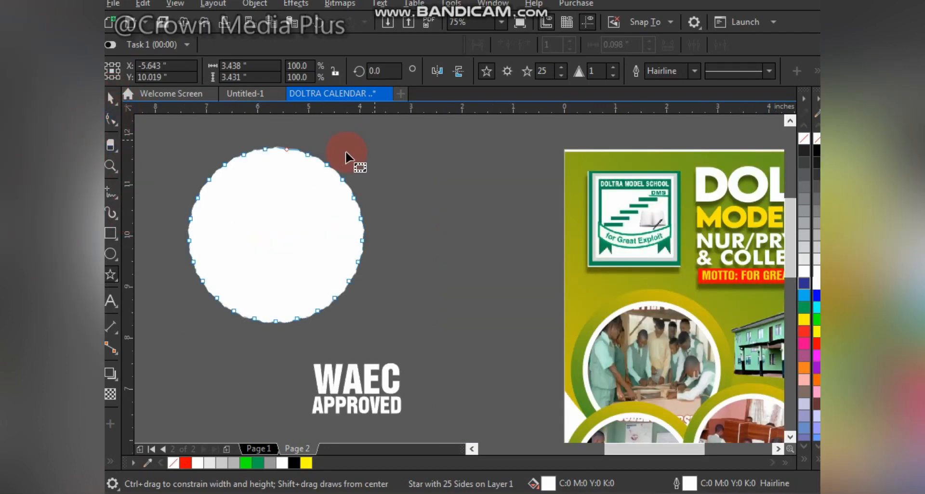
{"action": "scroll", "coordinate": [322, 156], "scroll_direction": "up", "scroll_amount": 6}
{"action": "scroll", "coordinate": [295, 170], "scroll_direction": "down", "scroll_amount": 2}
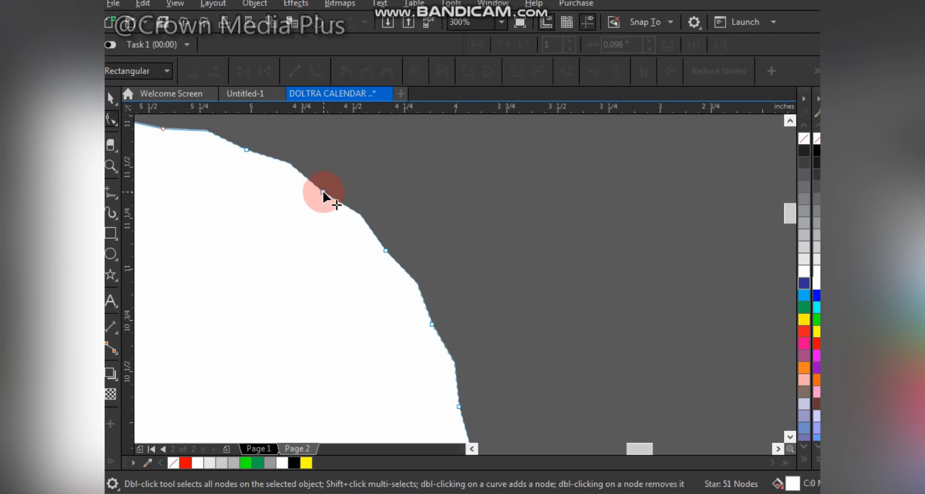
{"action": "left_click_drag", "start_coordinate": [320, 198], "coordinate": [294, 232]}
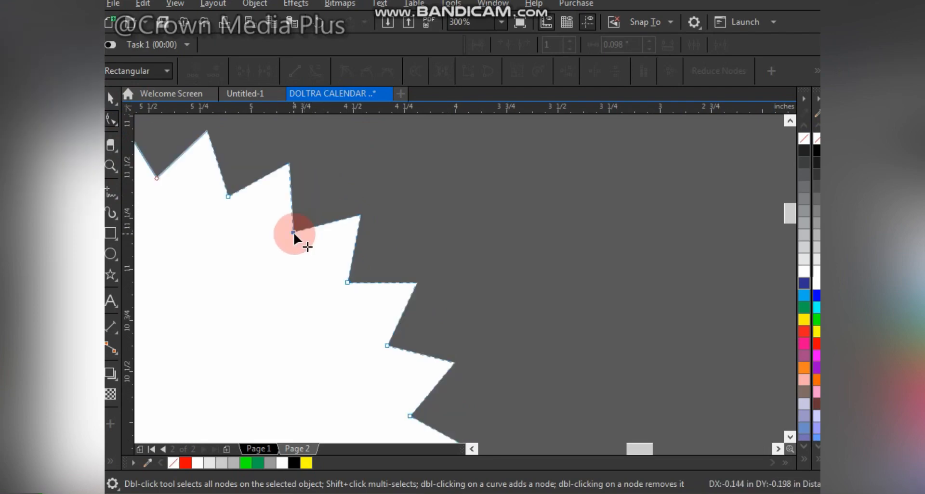
{"action": "scroll", "coordinate": [261, 192], "scroll_direction": "down", "scroll_amount": 4}
{"action": "scroll", "coordinate": [262, 192], "scroll_direction": "down", "scroll_amount": 1}
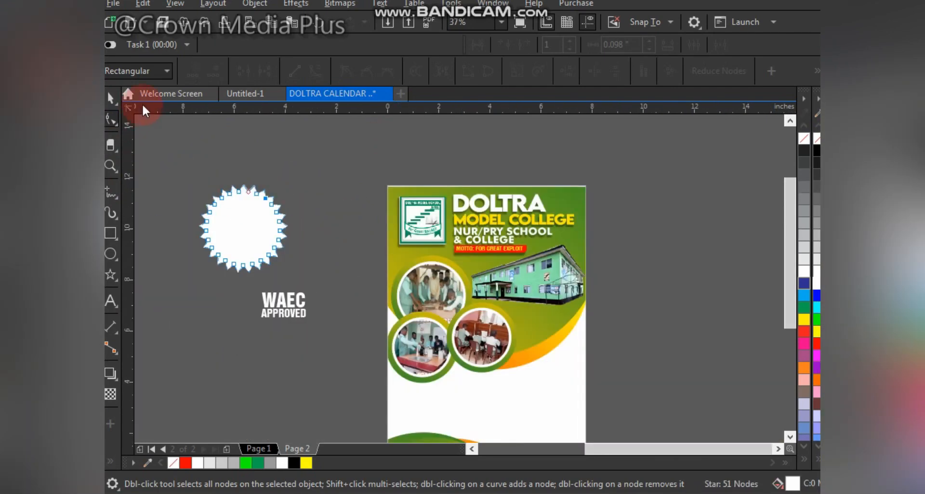
Step: Move the star onto the page beside the lower photo circles and scale it to about 2.15 inches
{"action": "left_click", "coordinate": [110, 99]}
{"action": "left_click_drag", "start_coordinate": [268, 189], "coordinate": [555, 335]}
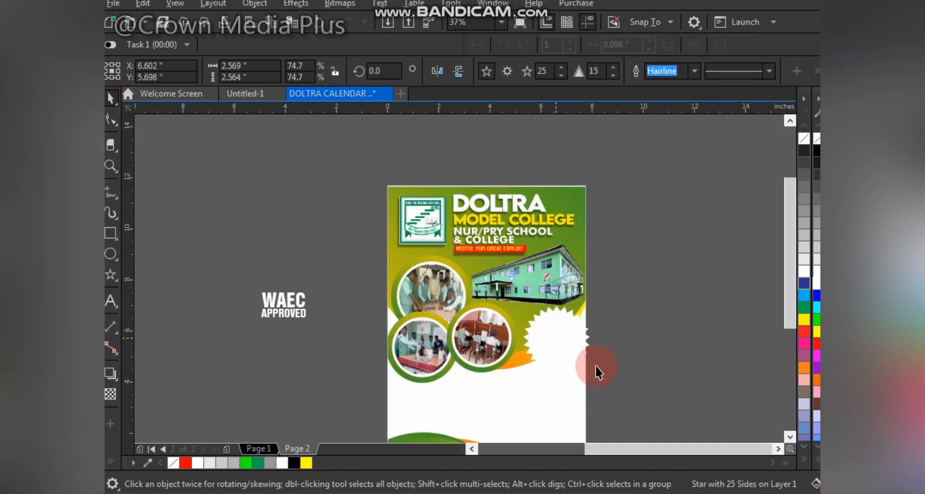
{"action": "mouse_move", "coordinate": [592, 374]}
{"action": "left_mouse_down"}
{"action": "mouse_move", "coordinate": [574, 373]}
{"action": "mouse_move", "coordinate": [584, 380]}
{"action": "left_mouse_up"}
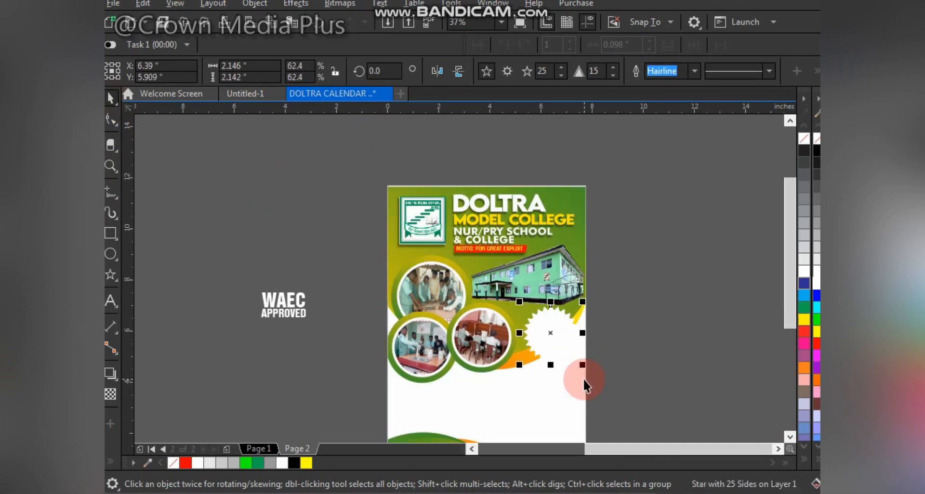
{"action": "scroll", "coordinate": [540, 352], "scroll_direction": "up", "scroll_amount": 1}
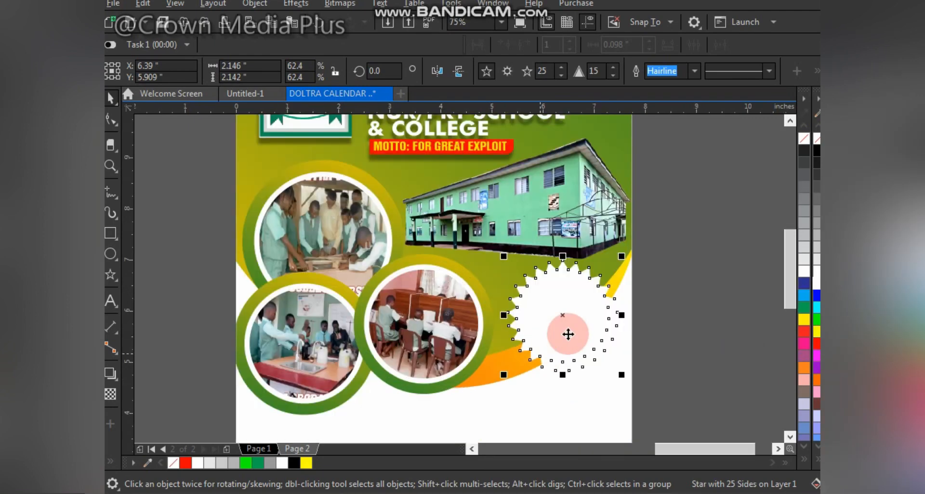
Step: Duplicate the star, fill the copy red with no outline, and shrink it to about 1.94 inches
{"action": "left_click_drag", "start_coordinate": [583, 314], "coordinate": [624, 306]}
{"action": "left_click", "coordinate": [816, 344]}
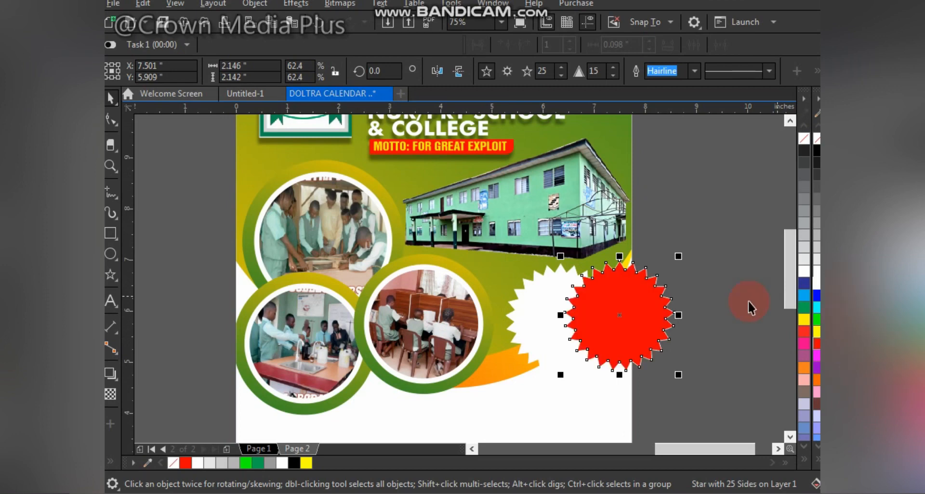
{"action": "mouse_move", "coordinate": [679, 256]}
{"action": "left_mouse_down"}
{"action": "mouse_move", "coordinate": [670, 256]}
{"action": "mouse_move", "coordinate": [669, 268]}
{"action": "left_mouse_up"}
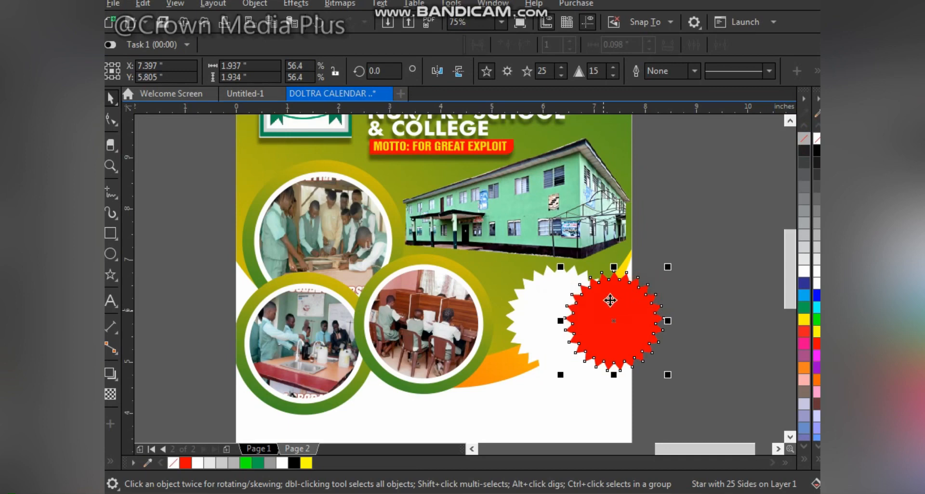
{"action": "left_click", "coordinate": [688, 281]}
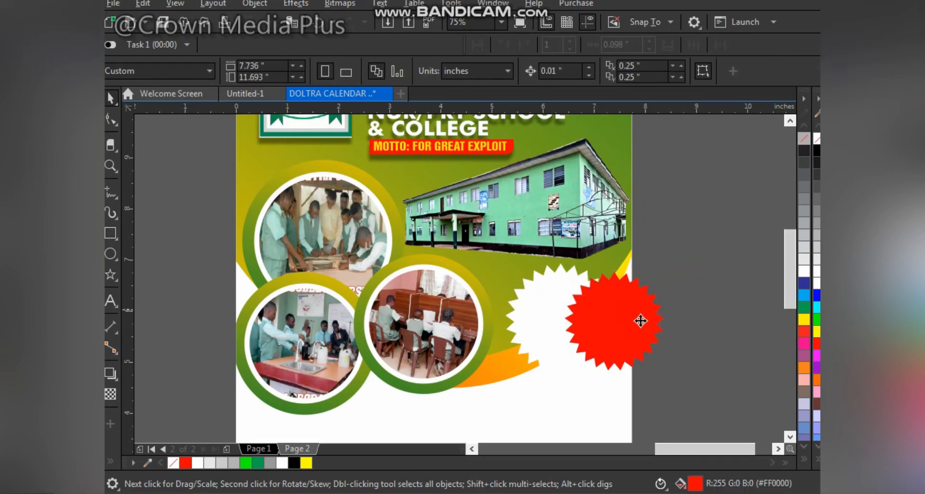
Step: Place the red star over the white star and align both stars' centres
{"action": "left_click_drag", "start_coordinate": [641, 320], "coordinate": [576, 317]}
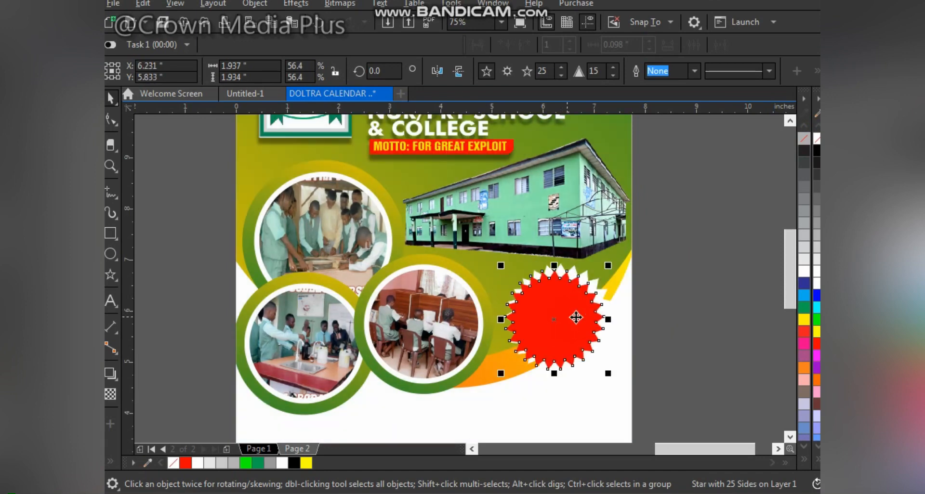
{"action": "left_click_drag", "start_coordinate": [696, 238], "coordinate": [470, 394]}
{"action": "key", "text": "c"}
{"action": "key", "text": "e"}
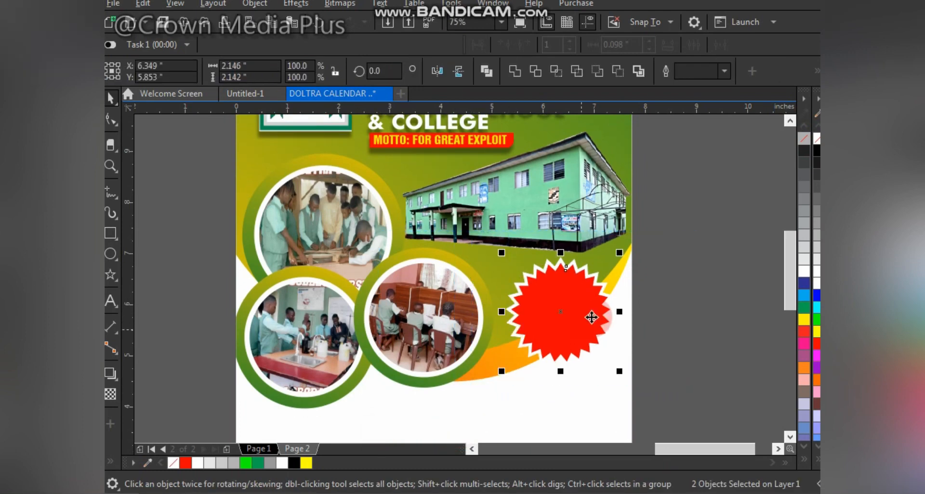
{"action": "left_click_drag", "start_coordinate": [588, 316], "coordinate": [585, 313]}
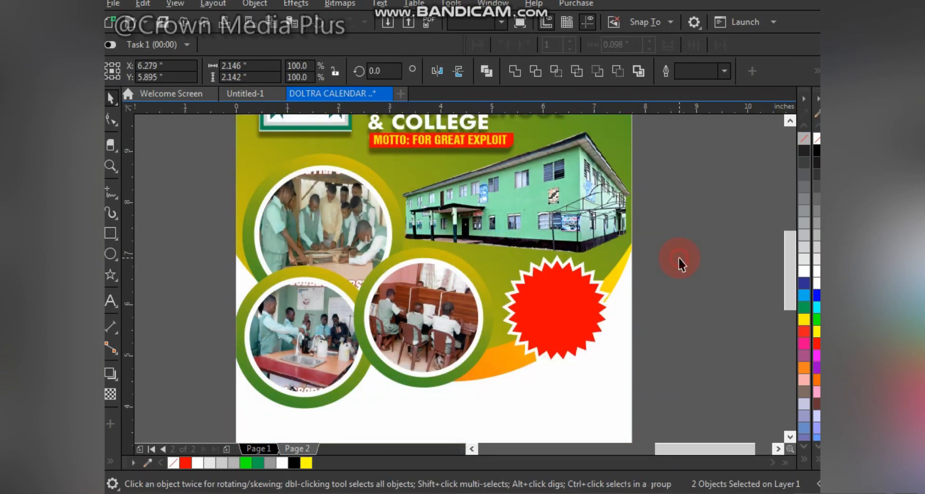
{"action": "left_click", "coordinate": [665, 268]}
{"action": "key", "text": "F4"}
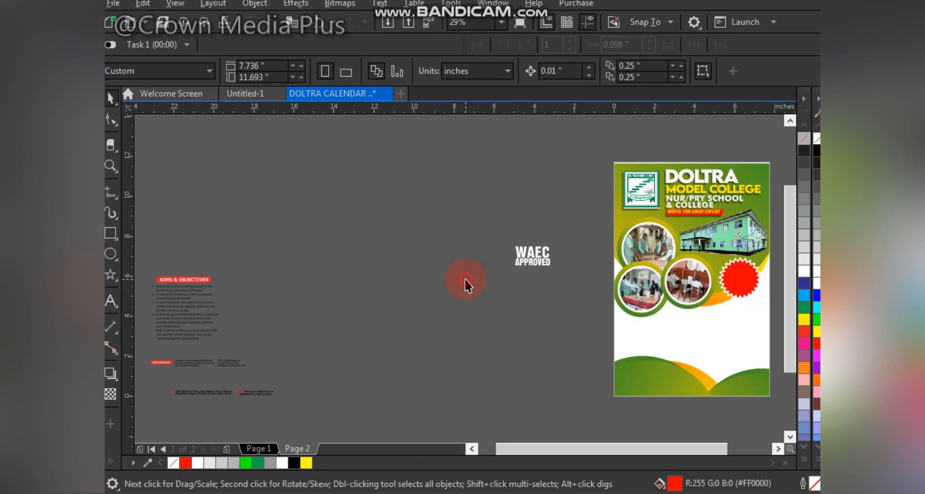
Step: Move the WAEC APPROVED text onto the red star badge
{"action": "mouse_move", "coordinate": [501, 240]}
{"action": "left_mouse_down"}
{"action": "mouse_move", "coordinate": [565, 279]}
{"action": "mouse_move", "coordinate": [554, 282]}
{"action": "left_mouse_up"}
{"action": "left_click_drag", "start_coordinate": [533, 256], "coordinate": [741, 284]}
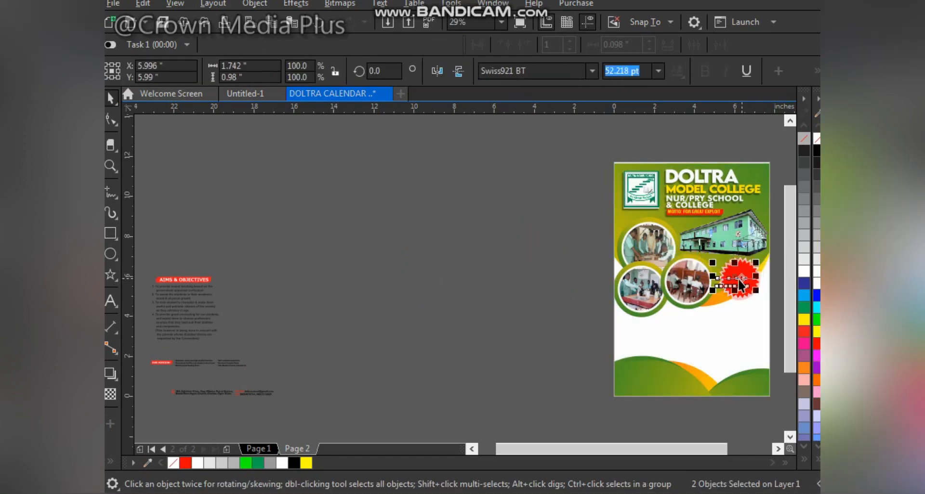
{"action": "key", "text": "z"}
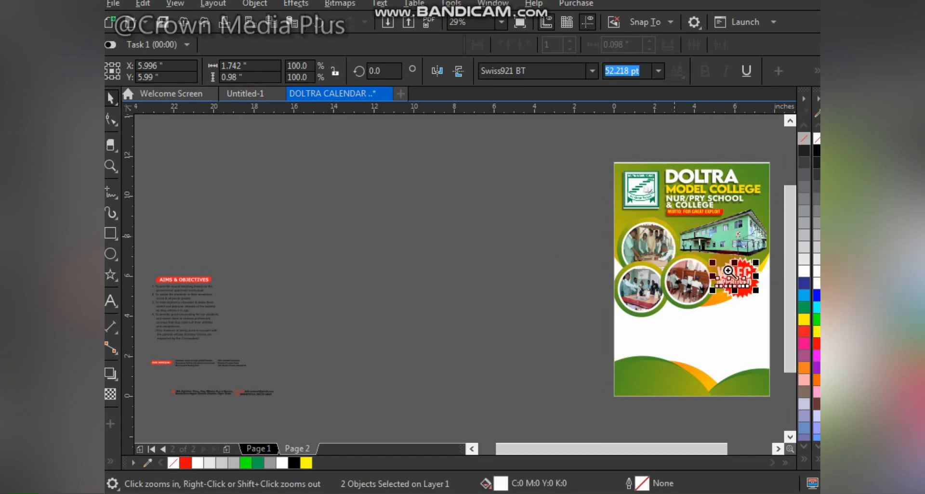
{"action": "left_click_drag", "start_coordinate": [673, 247], "coordinate": [793, 330]}
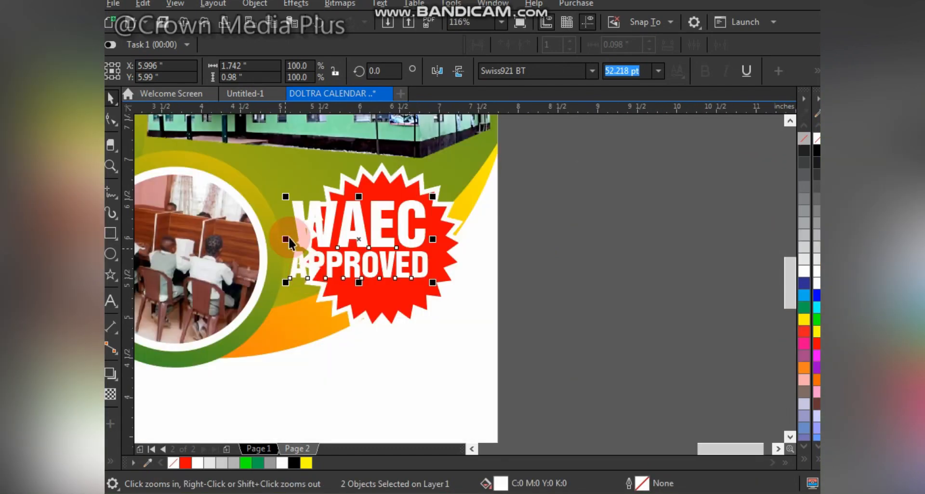
Step: Narrow and scale the WAEC APPROVED text to about 1.23 inches wide, centred within the star badge
{"action": "left_click_drag", "start_coordinate": [287, 239], "coordinate": [305, 240]}
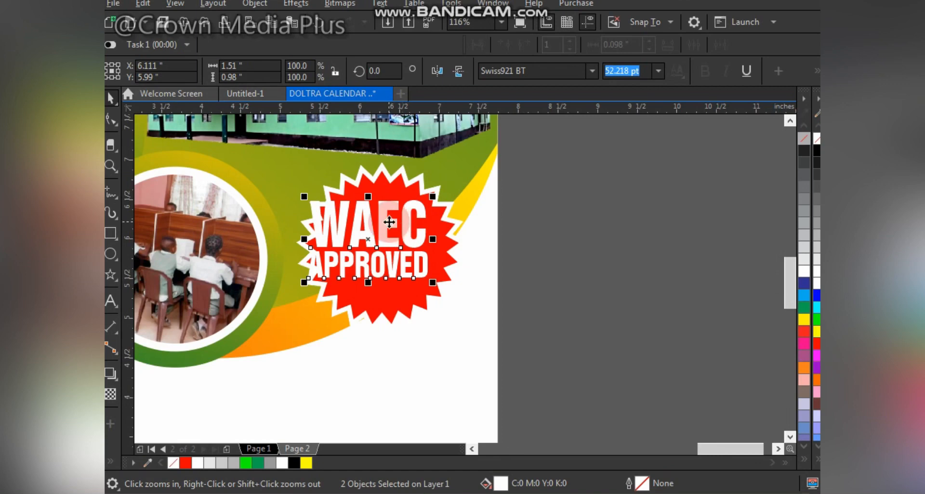
{"action": "left_click_drag", "start_coordinate": [389, 222], "coordinate": [403, 227]}
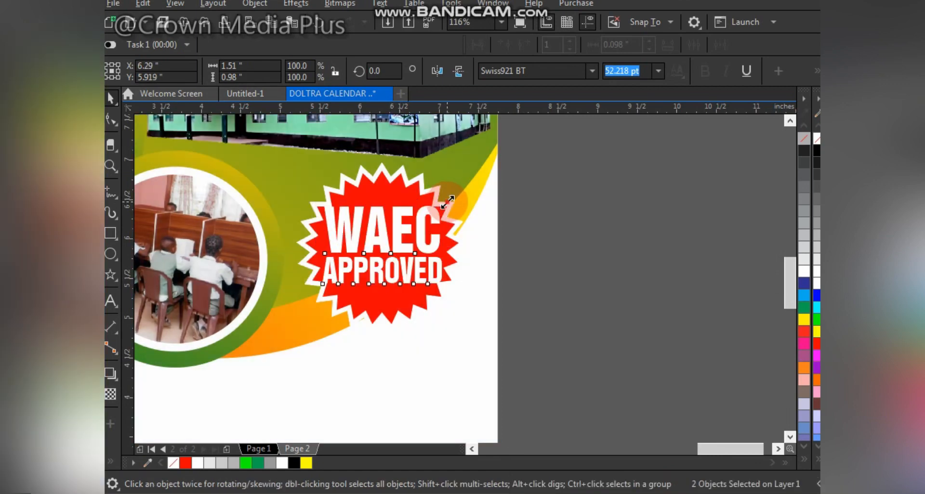
{"action": "mouse_move", "coordinate": [447, 202]}
{"action": "left_mouse_down"}
{"action": "mouse_move", "coordinate": [440, 201]}
{"action": "mouse_move", "coordinate": [449, 206]}
{"action": "left_mouse_up"}
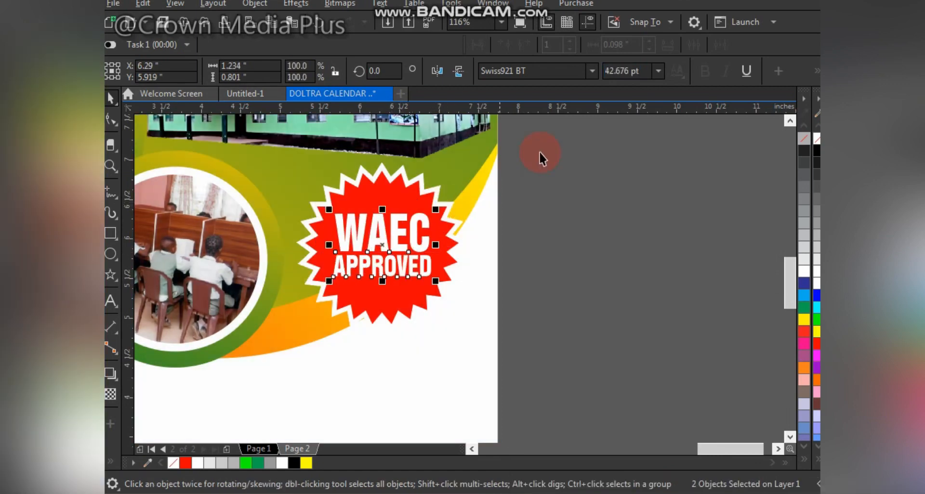
{"action": "left_click_drag", "start_coordinate": [549, 146], "coordinate": [255, 355]}
{"action": "left_click_drag", "start_coordinate": [421, 275], "coordinate": [415, 283]}
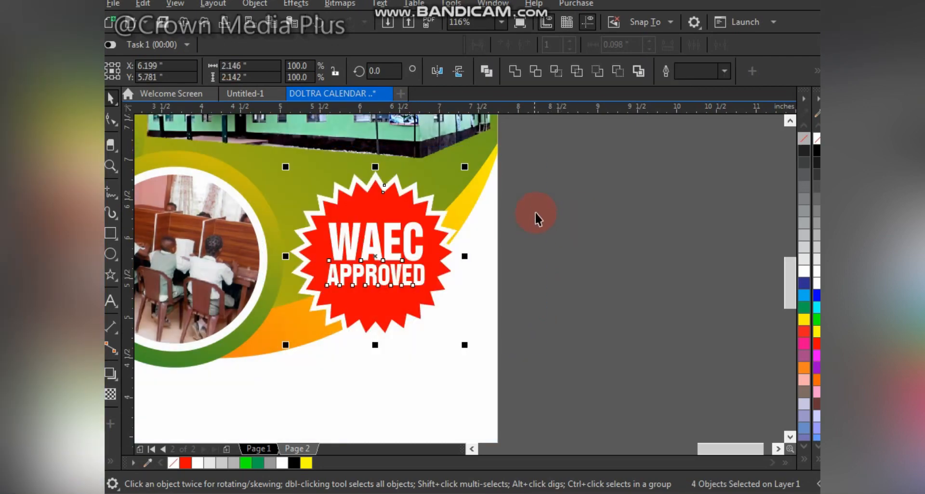
{"action": "left_click", "coordinate": [554, 222]}
{"action": "key", "text": "F4"}
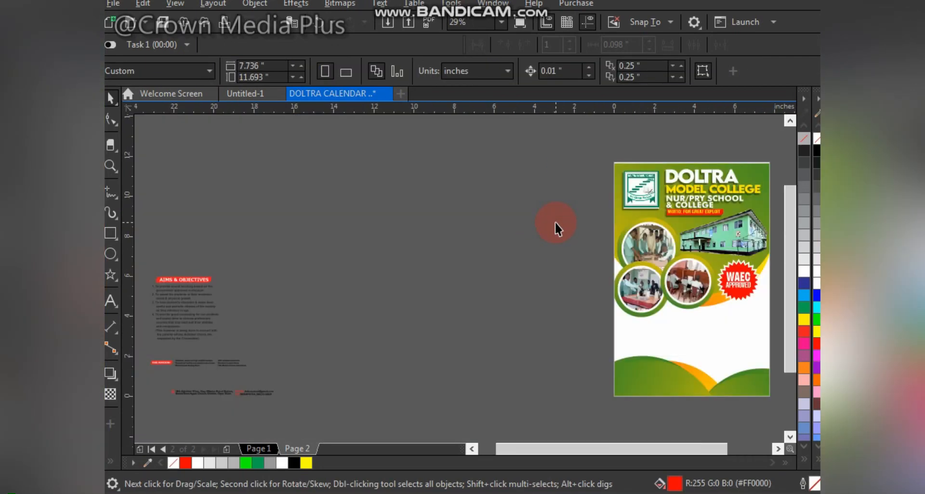
Step: Move the AIMS & OBJECTIVES text group onto the page's white area below the WAEC badge
{"action": "left_click_drag", "start_coordinate": [272, 267], "coordinate": [144, 348]}
{"action": "left_click_drag", "start_coordinate": [199, 318], "coordinate": [571, 334]}
{"action": "left_click_drag", "start_coordinate": [568, 259], "coordinate": [795, 403]}
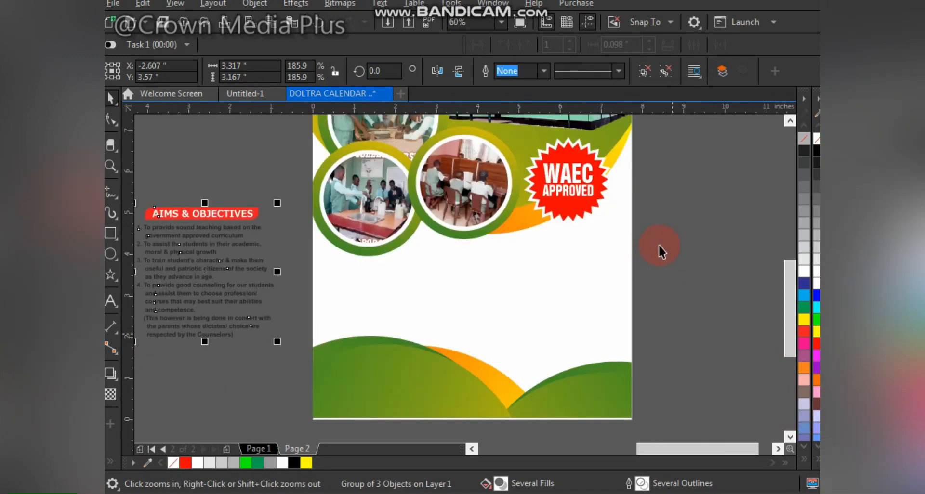
{"action": "left_click", "coordinate": [691, 369]}
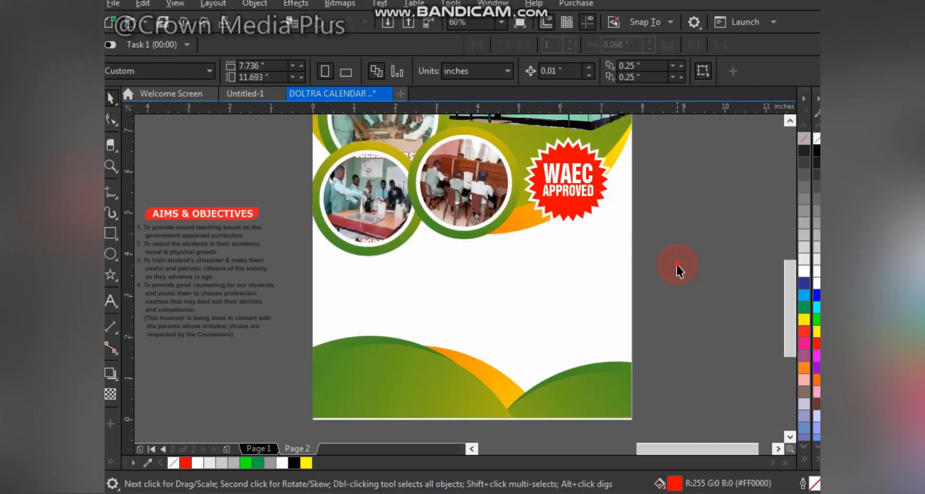
{"action": "key", "text": "F3"}
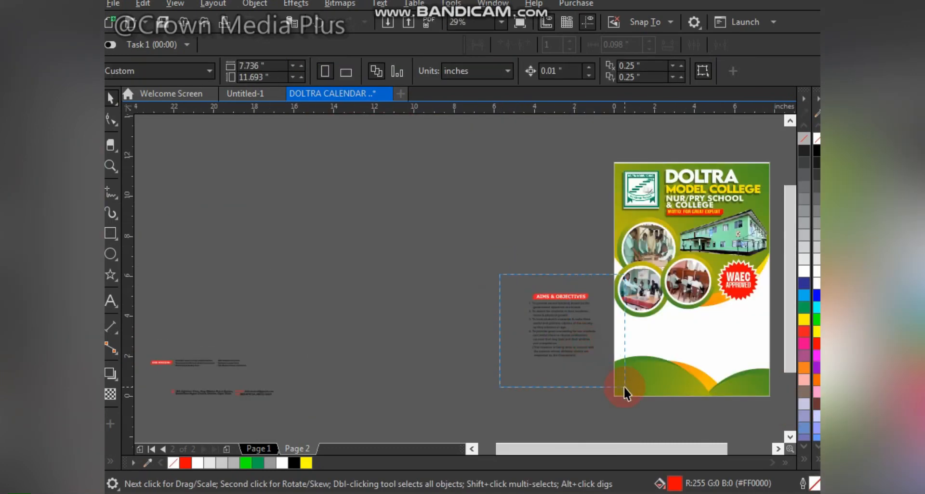
{"action": "left_click_drag", "start_coordinate": [623, 386], "coordinate": [623, 385]}
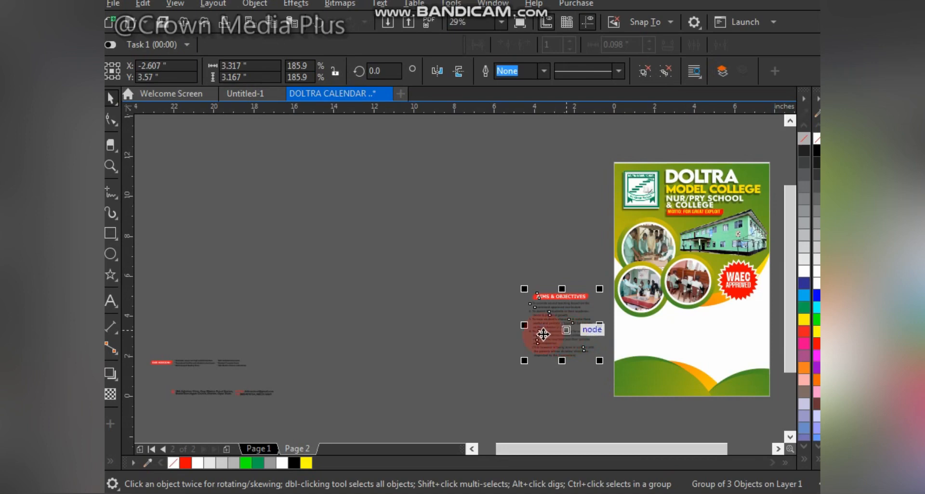
{"action": "left_click_drag", "start_coordinate": [549, 312], "coordinate": [622, 332]}
{"action": "left_click_drag", "start_coordinate": [701, 325], "coordinate": [724, 326]}
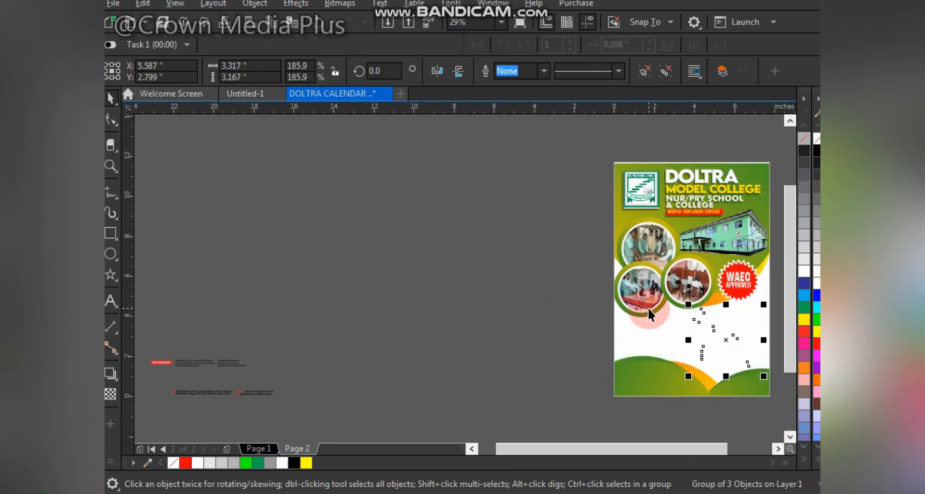
{"action": "key", "text": "z"}
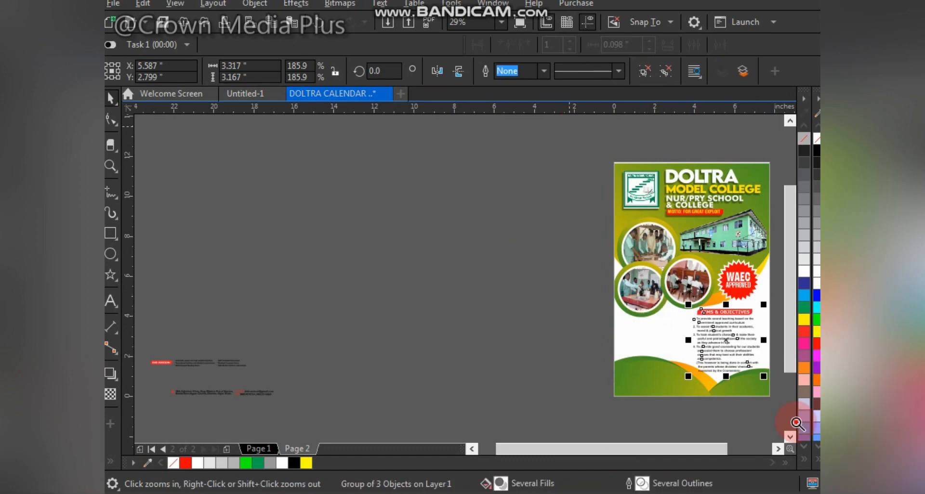
{"action": "left_click_drag", "start_coordinate": [569, 127], "coordinate": [795, 421]}
Step: Edit the background PowerClip and group the six photo-circle objects together
{"action": "double_click", "coordinate": [389, 277]}
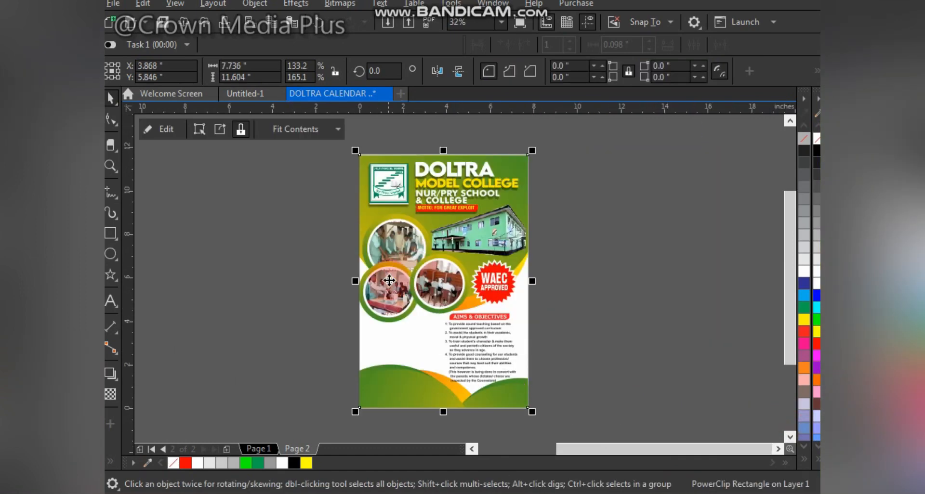
{"action": "left_click", "coordinate": [334, 180]}
{"action": "key", "text": "z"}
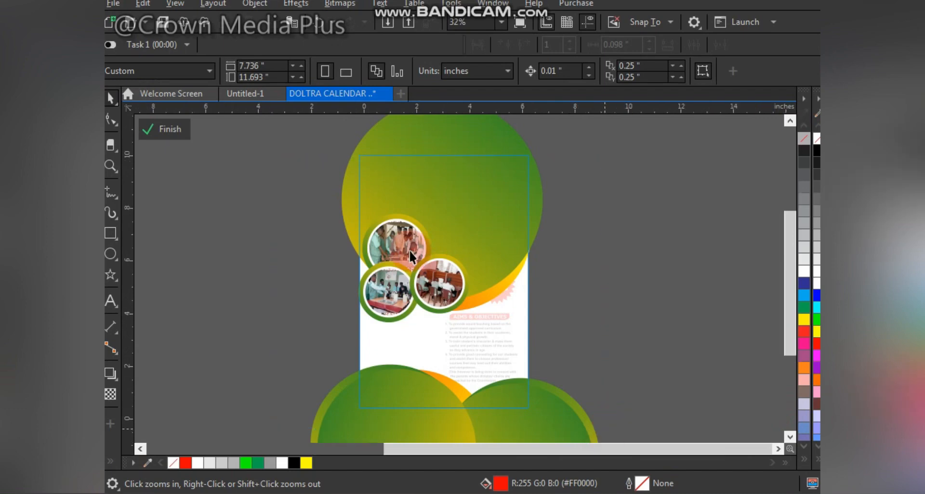
{"action": "left_click", "coordinate": [539, 326]}
{"action": "left_click_drag", "start_coordinate": [546, 350], "coordinate": [545, 350]}
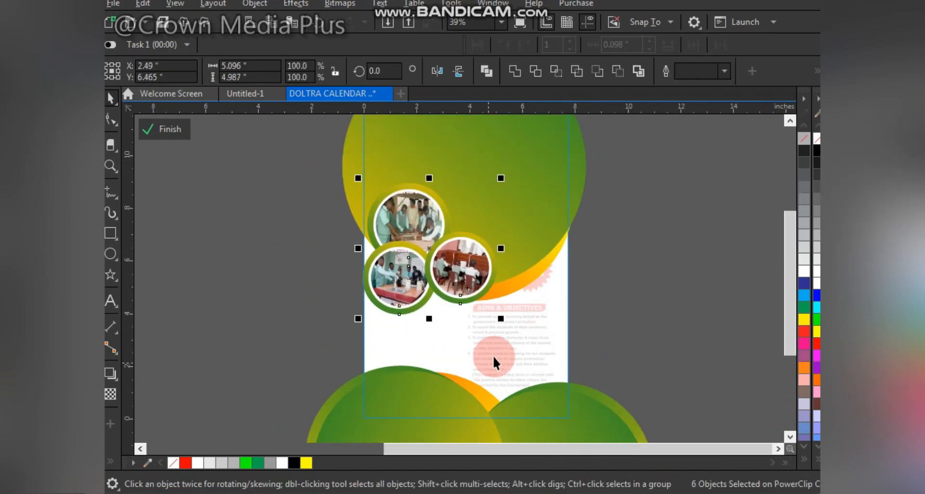
{"action": "key", "text": "ctrl+g"}
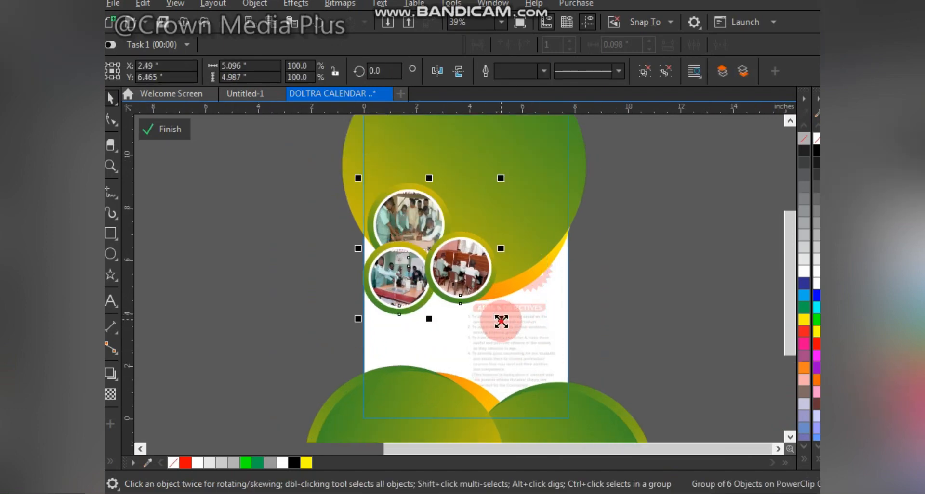
Step: Inside the background PowerClip, group the three top gradient-circle objects together and finish editing the contents
{"action": "mouse_move", "coordinate": [501, 320]}
{"action": "left_mouse_down"}
{"action": "mouse_move", "coordinate": [491, 324]}
{"action": "mouse_move", "coordinate": [498, 317]}
{"action": "left_mouse_up"}
{"action": "left_click", "coordinate": [512, 288]}
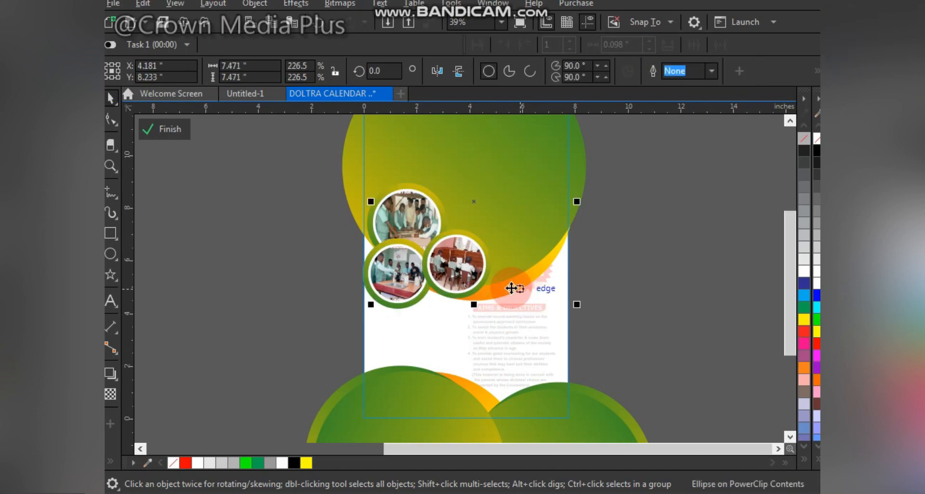
{"action": "left_click_drag", "start_coordinate": [511, 288], "coordinate": [508, 282]}
{"action": "scroll", "coordinate": [479, 280], "scroll_direction": "up", "scroll_amount": 4}
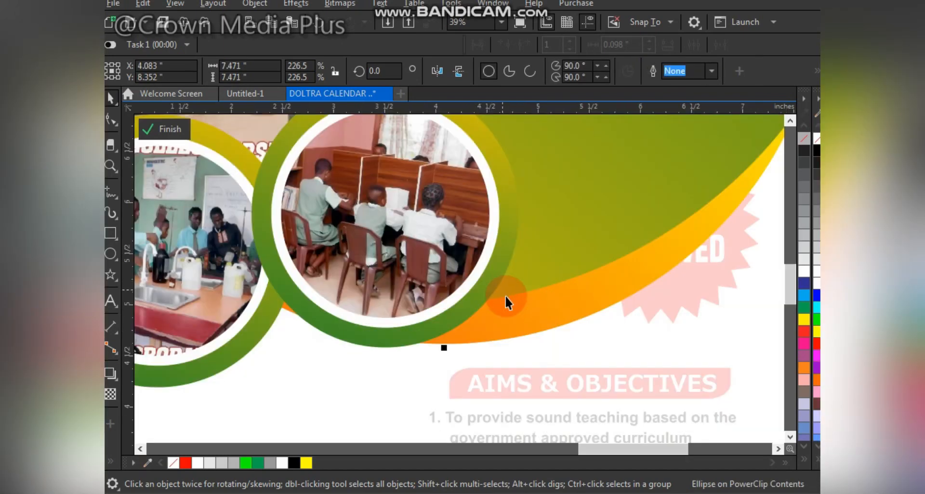
{"action": "left_click_drag", "start_coordinate": [510, 319], "coordinate": [560, 268]}
{"action": "scroll", "coordinate": [560, 267], "scroll_direction": "down", "scroll_amount": 4}
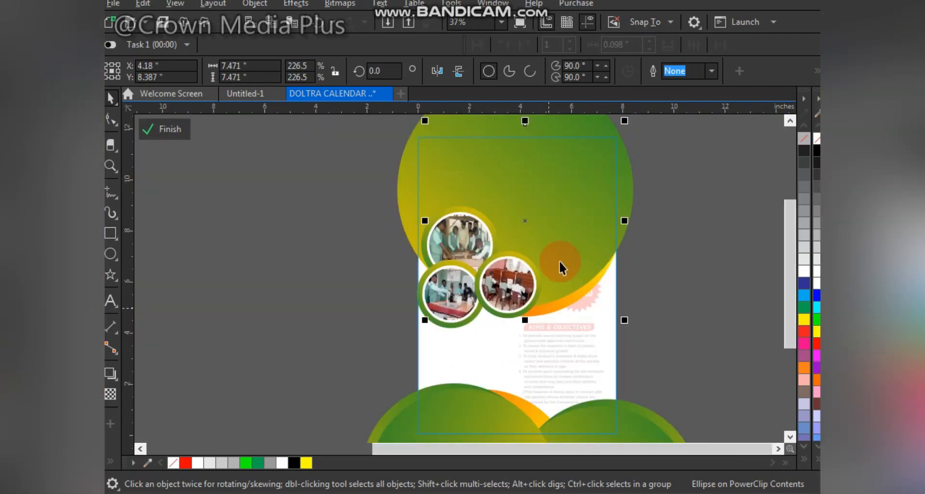
{"action": "left_click", "coordinate": [566, 166], "text": "shift"}
{"action": "left_click", "coordinate": [500, 299], "text": "shift"}
{"action": "left_click_drag", "start_coordinate": [510, 281], "coordinate": [565, 282]}
{"action": "key", "text": "ctrl+z"}
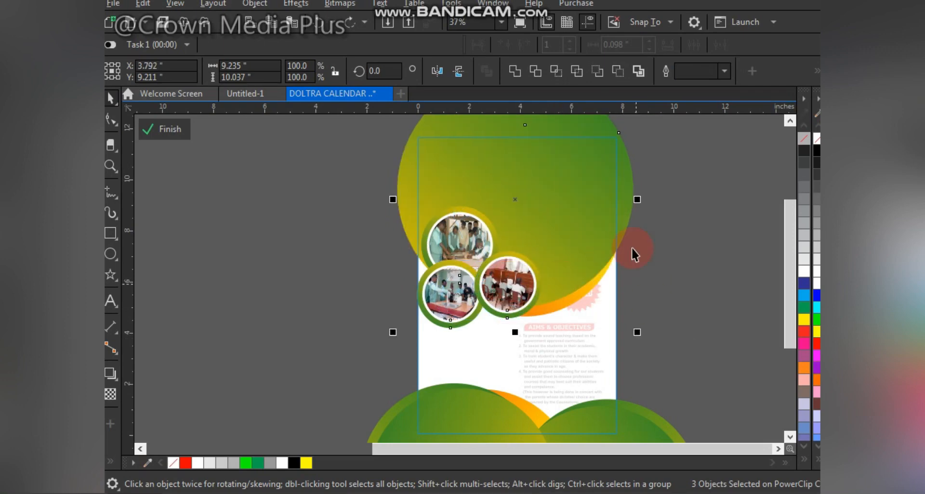
{"action": "key", "text": "ctrl+g"}
{"action": "left_click_drag", "start_coordinate": [562, 275], "coordinate": [562, 273]}
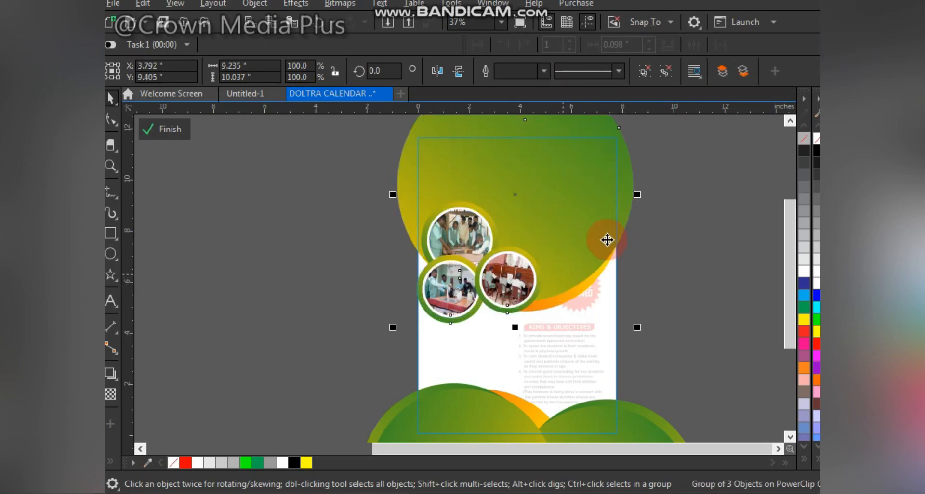
{"action": "left_click", "coordinate": [689, 332]}
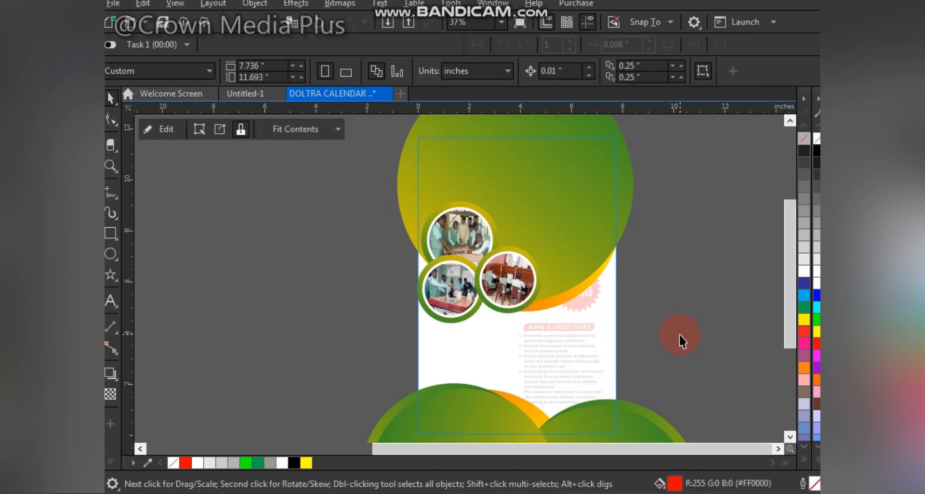
Step: Edit the background PowerClip again and group the four gradient circles along the page's bottom edge
{"action": "left_click", "coordinate": [519, 417]}
{"action": "left_click_drag", "start_coordinate": [519, 417], "coordinate": [471, 416]}
{"action": "key", "text": "F2"}
{"action": "left_click_drag", "start_coordinate": [349, 250], "coordinate": [652, 455]}
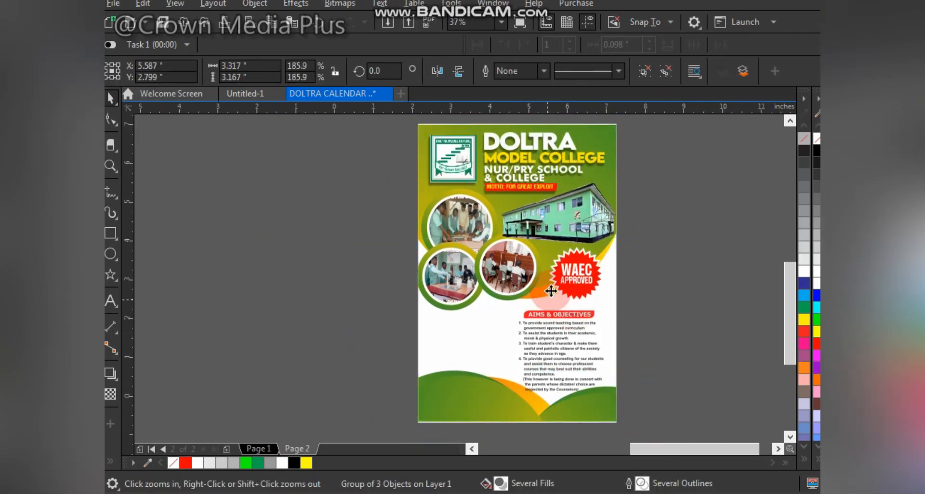
{"action": "left_click", "coordinate": [580, 224]}
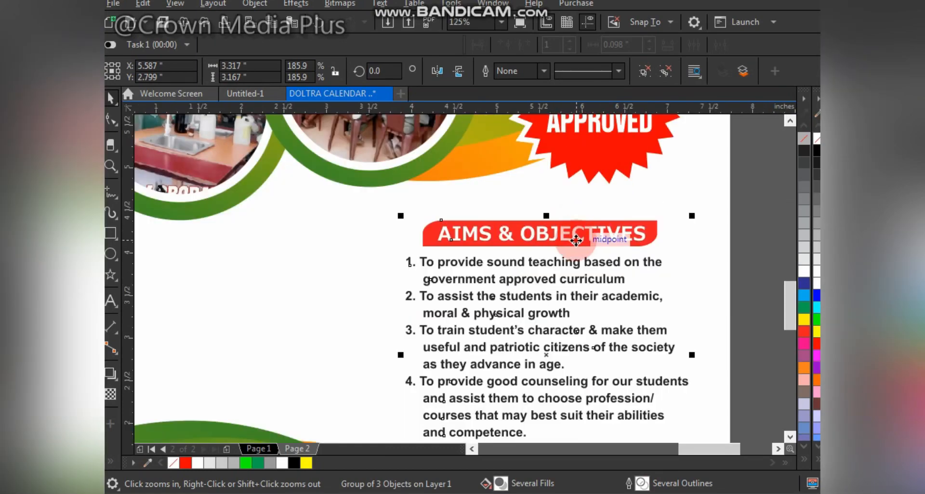
{"action": "left_click_drag", "start_coordinate": [585, 244], "coordinate": [580, 226]}
{"action": "scroll", "coordinate": [544, 277], "scroll_direction": "down", "scroll_amount": 2}
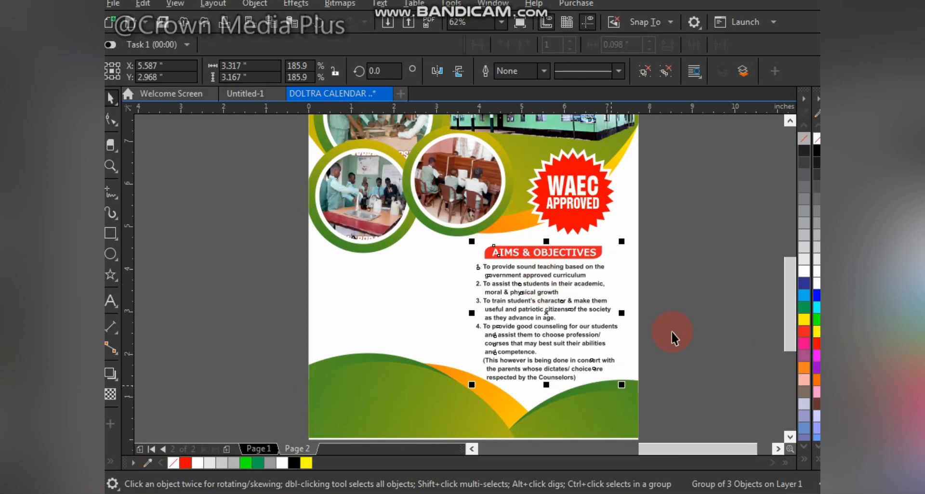
{"action": "key", "text": "F4"}
{"action": "double_click", "coordinate": [621, 379]}
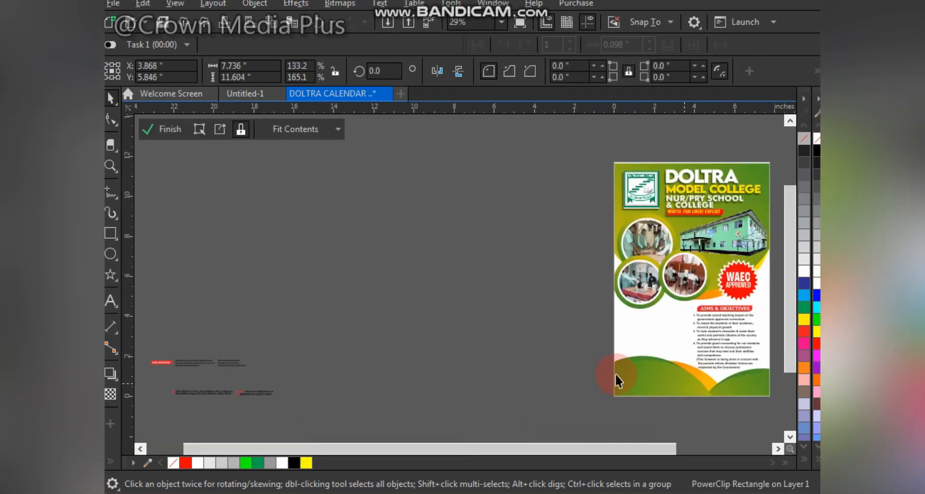
{"action": "scroll", "coordinate": [596, 361], "scroll_direction": "down", "scroll_amount": 1}
{"action": "left_click_drag", "start_coordinate": [526, 339], "coordinate": [712, 425]}
{"action": "key", "text": "ctrl+g"}
{"action": "scroll", "coordinate": [611, 299], "scroll_direction": "up", "scroll_amount": 2}
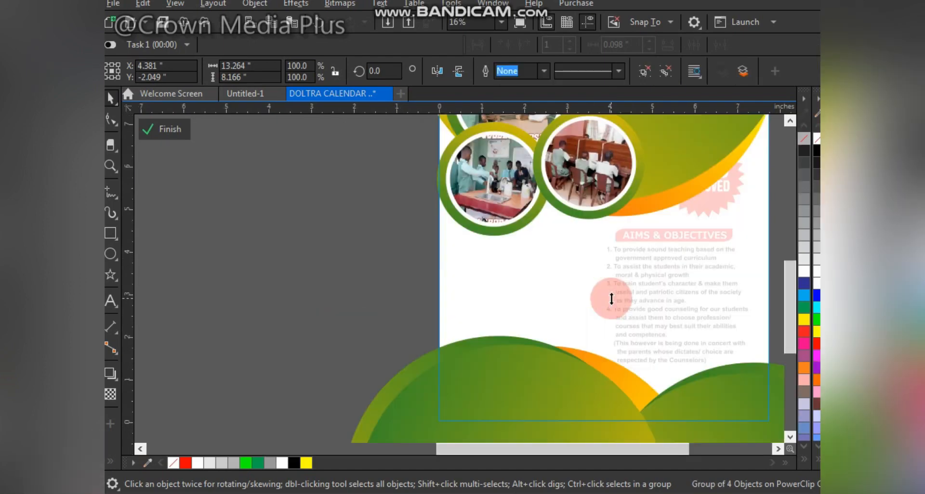
Step: Mirror the bottom circle group horizontally, rotate it to about 176 degrees, and finish editing the PowerClip
{"action": "left_click_drag", "start_coordinate": [549, 374], "coordinate": [551, 383]}
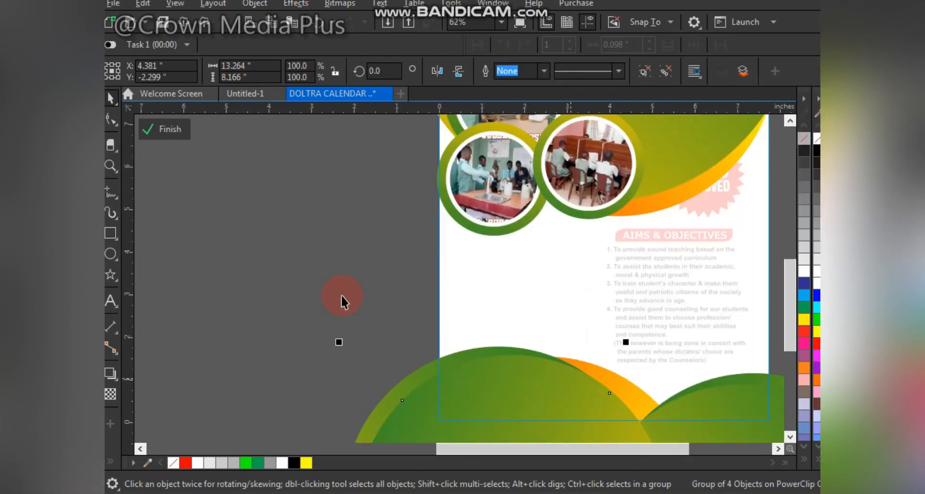
{"action": "left_click", "coordinate": [364, 259], "text": "ctrl"}
{"action": "left_click", "coordinate": [355, 256]}
{"action": "key", "text": "F4"}
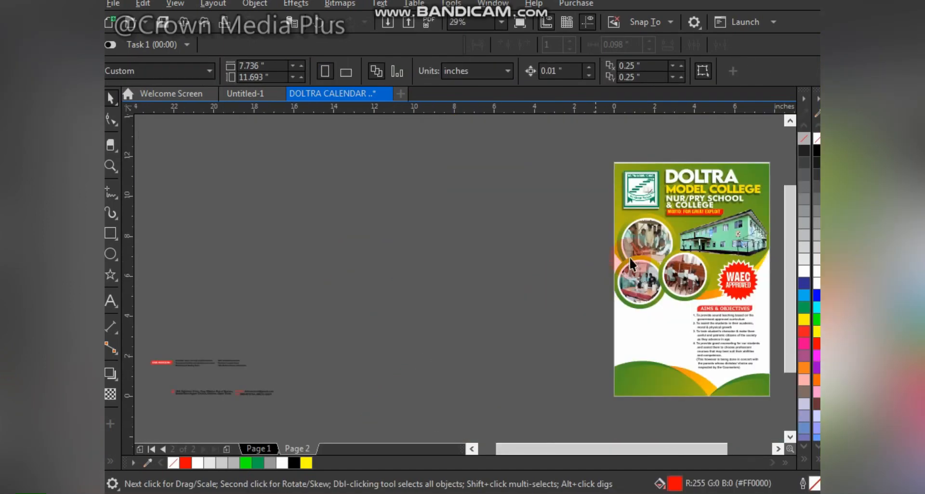
{"action": "key", "text": "F2"}
{"action": "left_click_drag", "start_coordinate": [533, 236], "coordinate": [780, 422]}
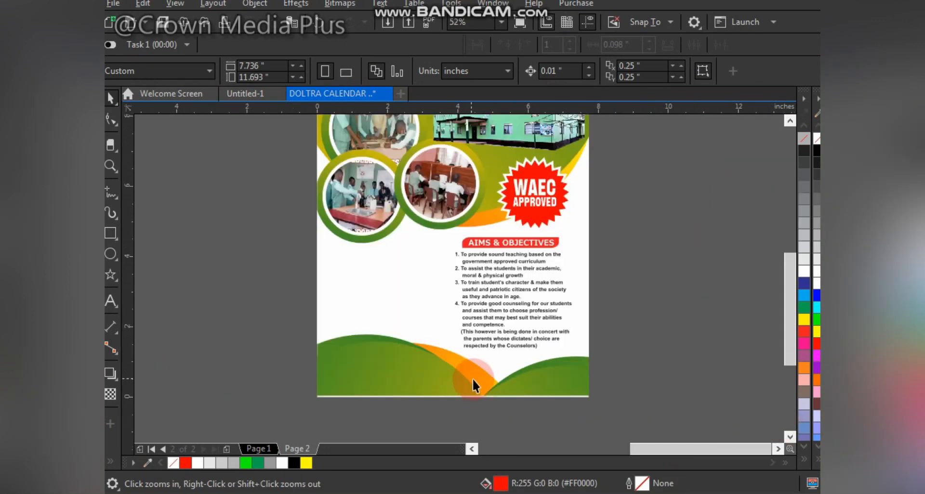
{"action": "left_click", "coordinate": [474, 385], "text": "ctrl"}
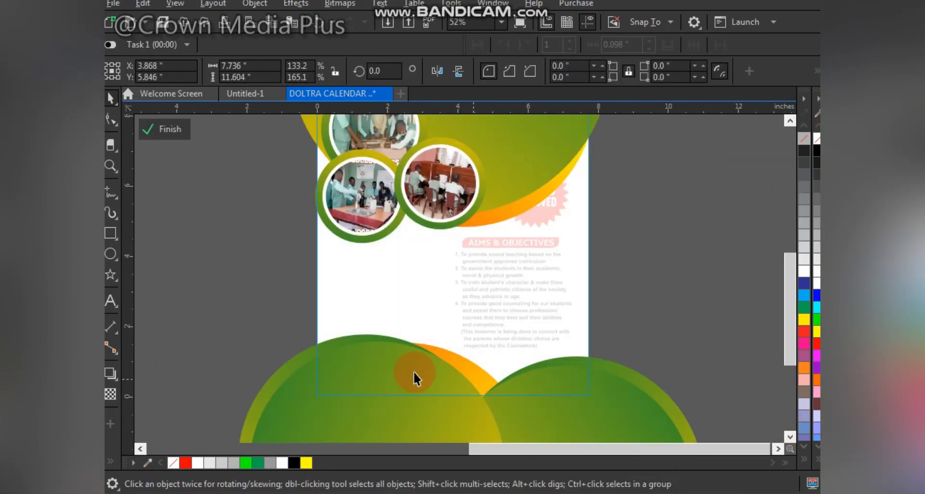
{"action": "left_click", "coordinate": [438, 70]}
{"action": "left_click", "coordinate": [583, 352]}
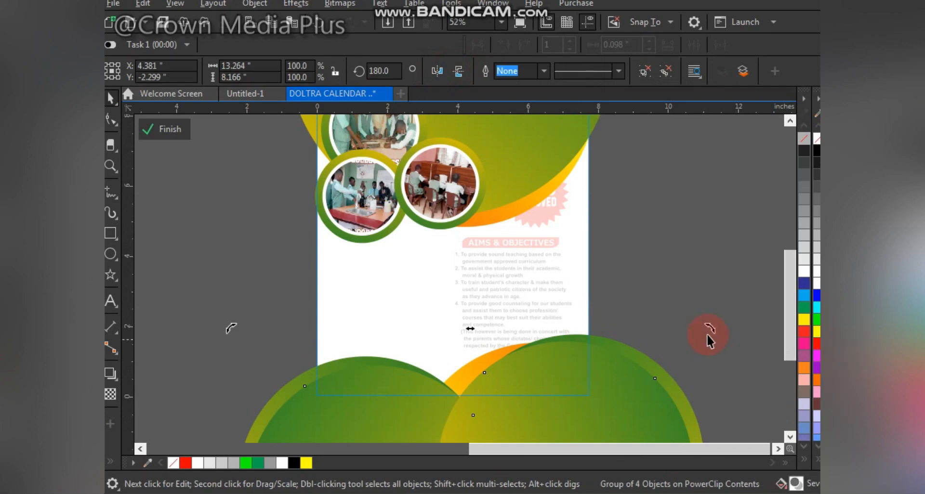
{"action": "left_click_drag", "start_coordinate": [709, 340], "coordinate": [548, 389]}
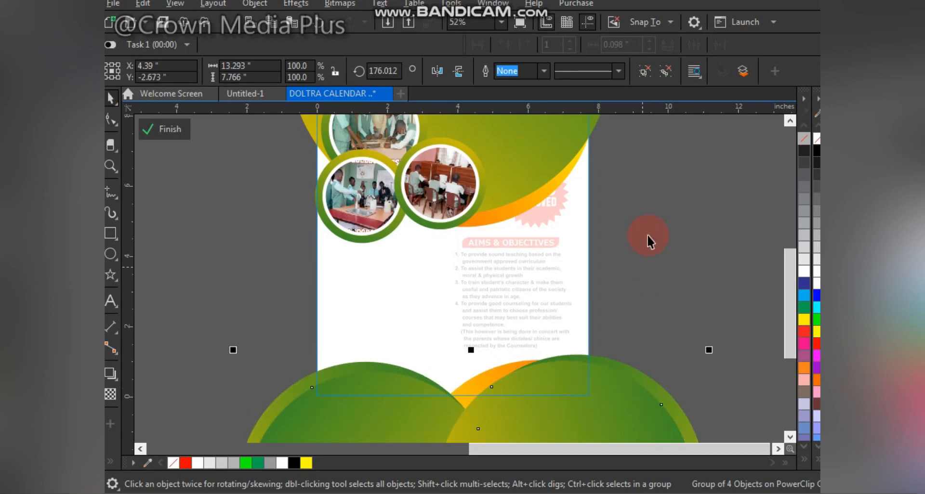
{"action": "left_click", "coordinate": [232, 237]}
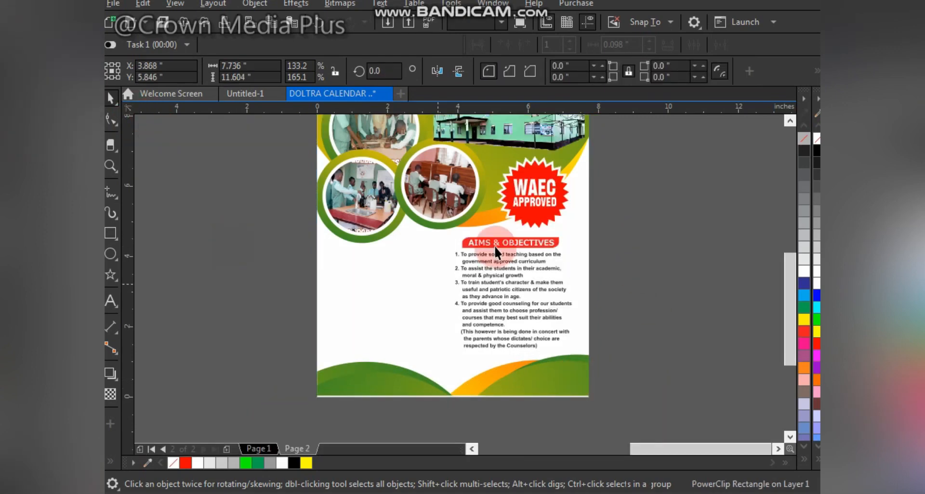
Step: Move the AIMS & OBJECTIVES text group to the left below the photo circles and enlarge it slightly
{"action": "left_click_drag", "start_coordinate": [517, 243], "coordinate": [399, 255]}
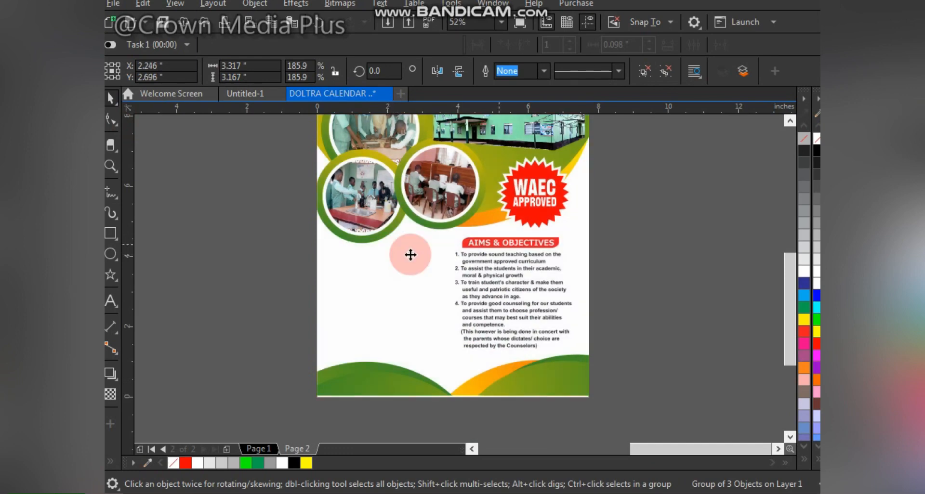
{"action": "left_click_drag", "start_coordinate": [458, 362], "coordinate": [462, 371]}
{"action": "left_click", "coordinate": [402, 373], "text": "ctrl"}
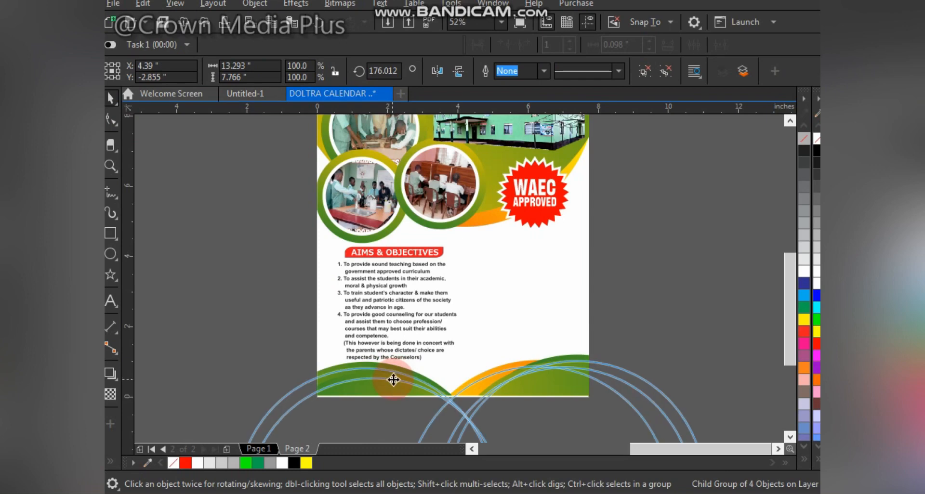
{"action": "left_click", "coordinate": [397, 252]}
{"action": "scroll", "coordinate": [397, 253], "scroll_direction": "up", "scroll_amount": 2}
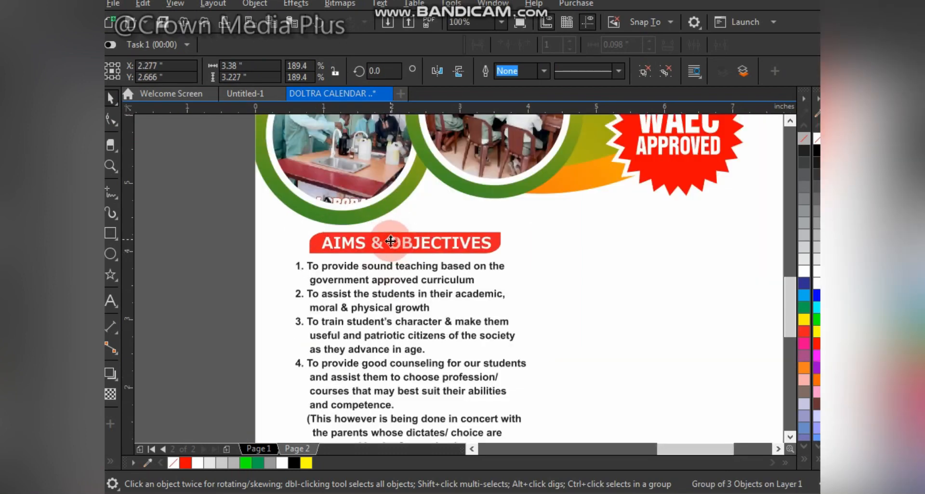
{"action": "mouse_move", "coordinate": [400, 254]}
{"action": "left_mouse_down"}
{"action": "mouse_move", "coordinate": [391, 245]}
{"action": "mouse_move", "coordinate": [409, 262]}
{"action": "left_mouse_up"}
{"action": "scroll", "coordinate": [409, 262], "scroll_direction": "down", "scroll_amount": 2}
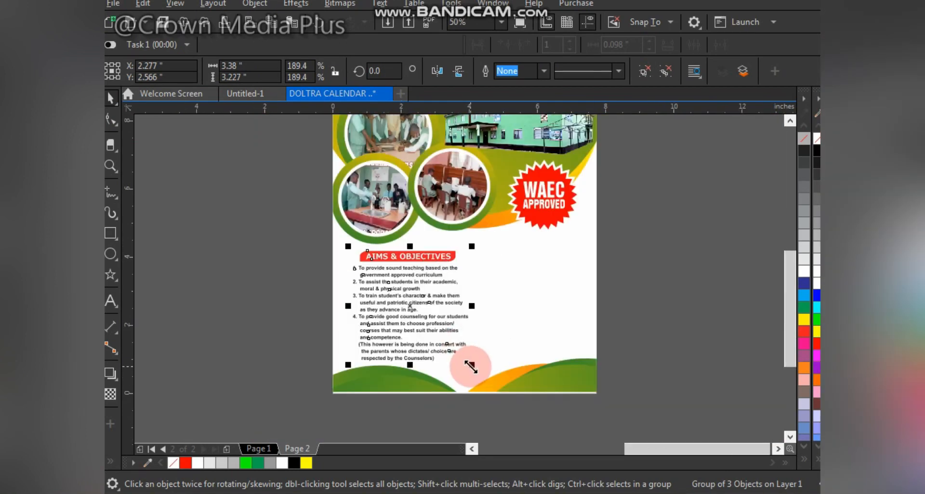
{"action": "left_click_drag", "start_coordinate": [472, 366], "coordinate": [473, 367]}
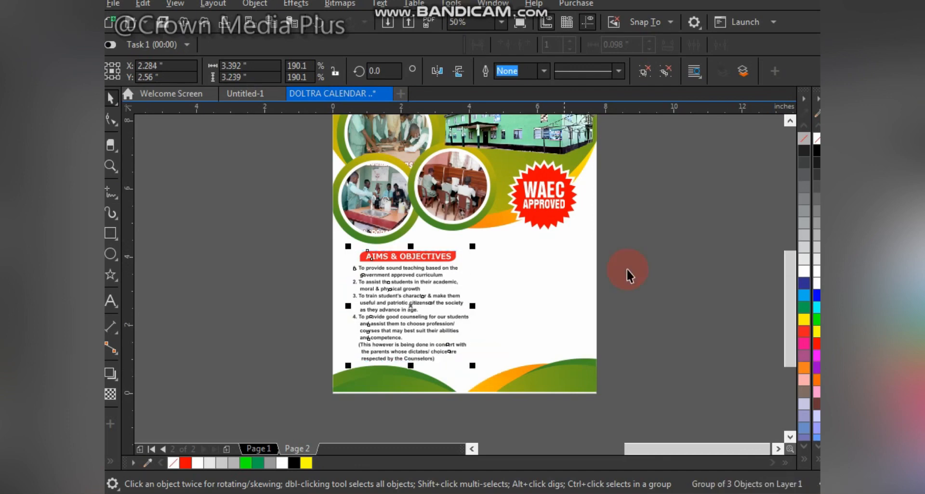
{"action": "left_click", "coordinate": [314, 291]}
Step: Move the OUR MISSION text group from the pasteboard onto the page beside the aims text
{"action": "key", "text": "z"}
{"action": "left_click", "coordinate": [497, 377]}
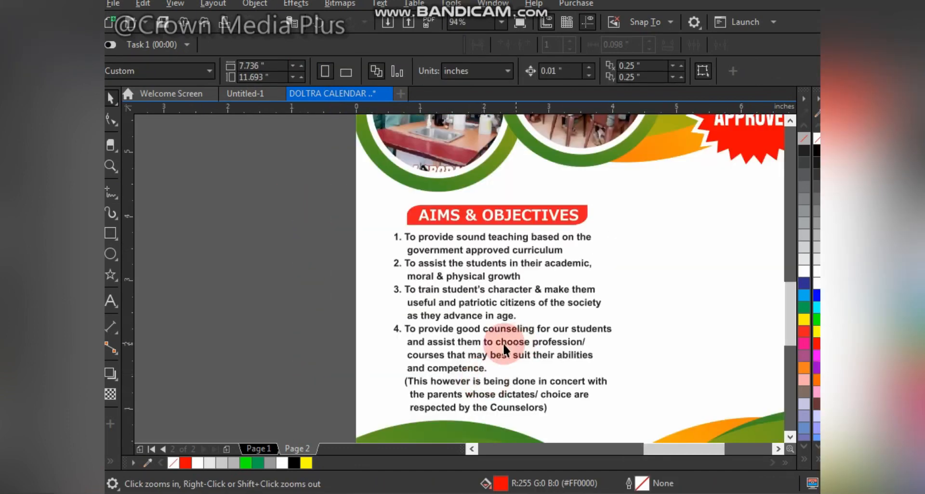
{"action": "key", "text": "F4"}
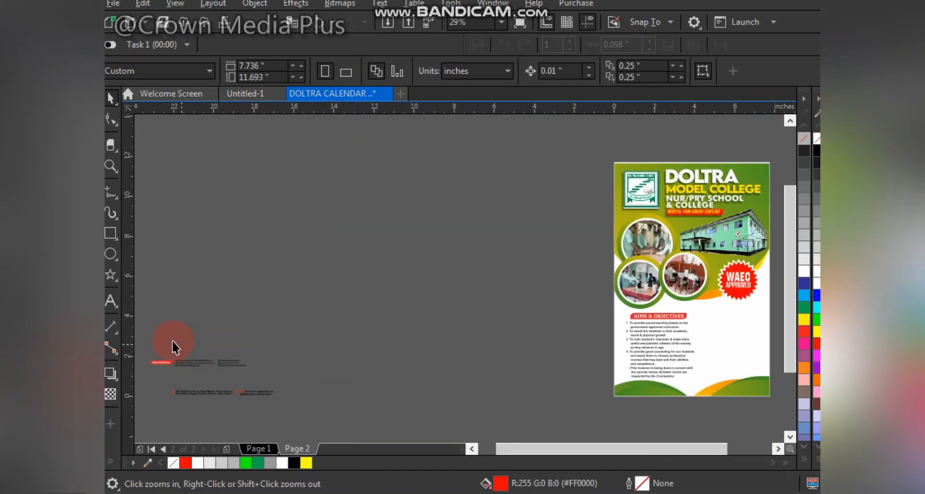
{"action": "left_click_drag", "start_coordinate": [270, 378], "coordinate": [270, 380]}
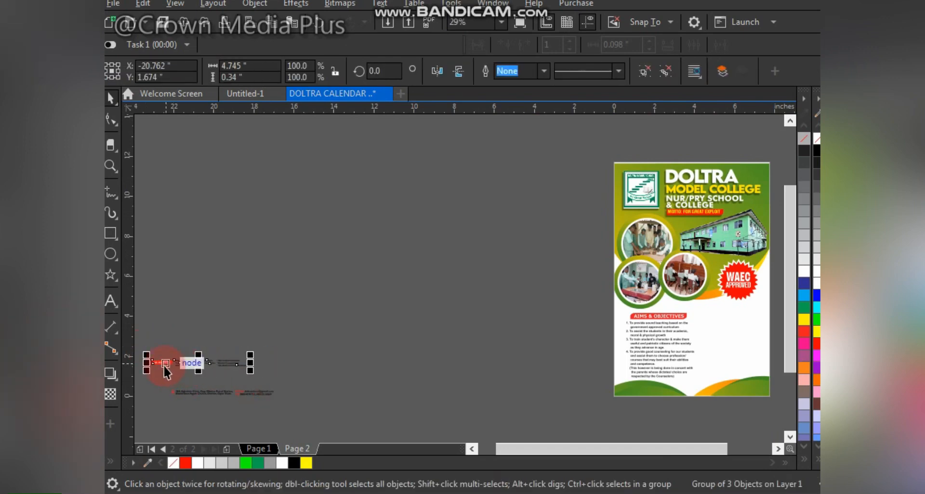
{"action": "mouse_move", "coordinate": [163, 363]}
{"action": "left_mouse_down"}
{"action": "mouse_move", "coordinate": [518, 357]}
{"action": "mouse_move", "coordinate": [751, 337]}
{"action": "mouse_move", "coordinate": [724, 328]}
{"action": "left_mouse_up"}
{"action": "key", "text": "z"}
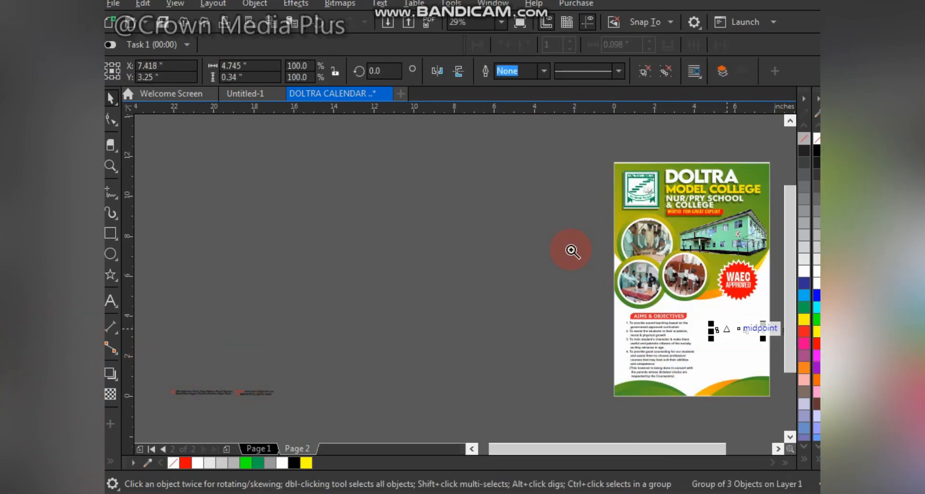
{"action": "mouse_move", "coordinate": [575, 258]}
{"action": "left_mouse_down"}
{"action": "mouse_move", "coordinate": [761, 331]}
{"action": "mouse_move", "coordinate": [782, 411]}
{"action": "left_mouse_up"}
{"action": "key", "text": "space"}
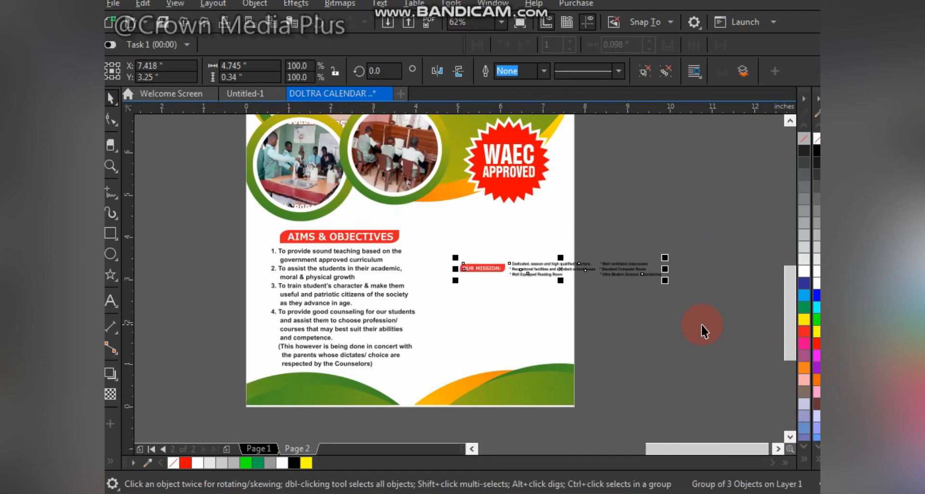
Step: Select the OUR MISSION label and both bullet lists and group the six objects together
{"action": "left_click", "coordinate": [667, 275]}
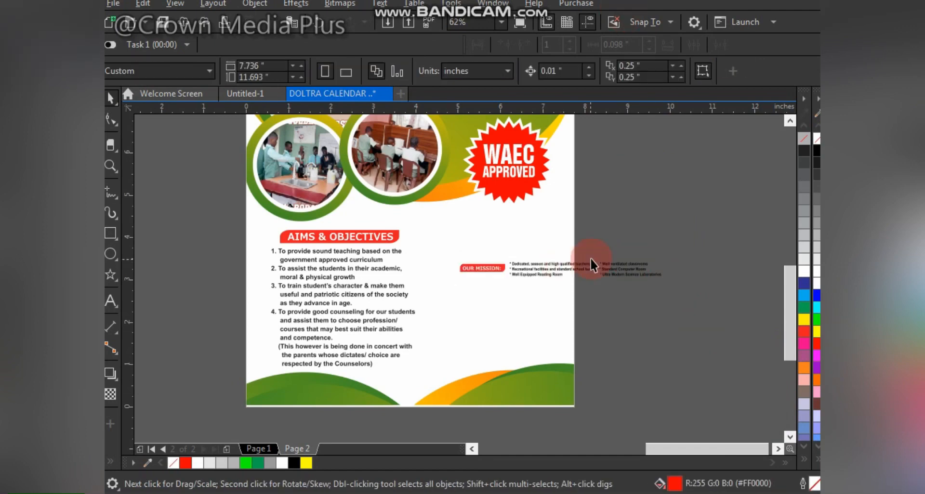
{"action": "scroll", "coordinate": [588, 260], "scroll_direction": "up", "scroll_amount": 2}
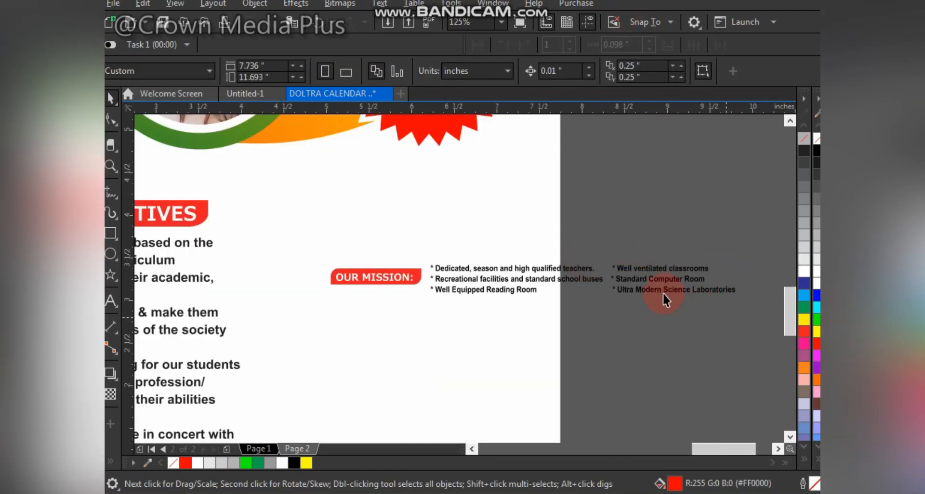
{"action": "left_click", "coordinate": [650, 282]}
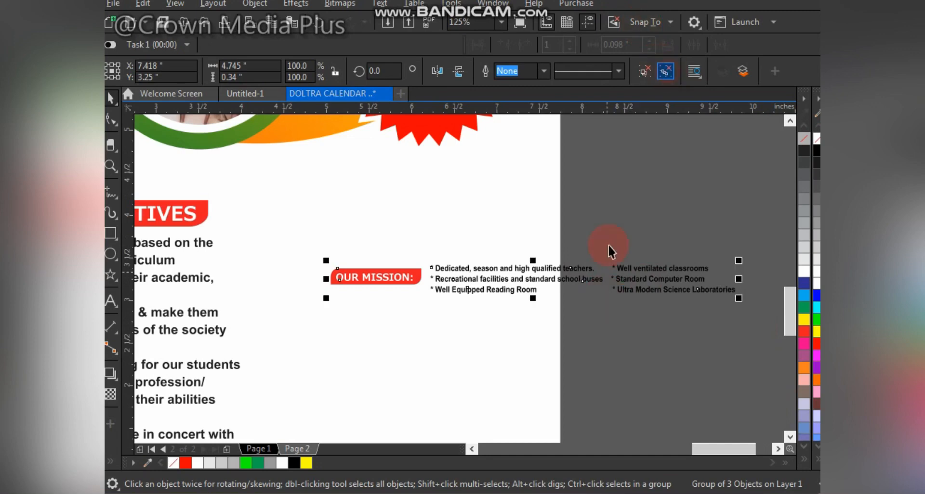
{"action": "left_click_drag", "start_coordinate": [609, 244], "coordinate": [751, 329]}
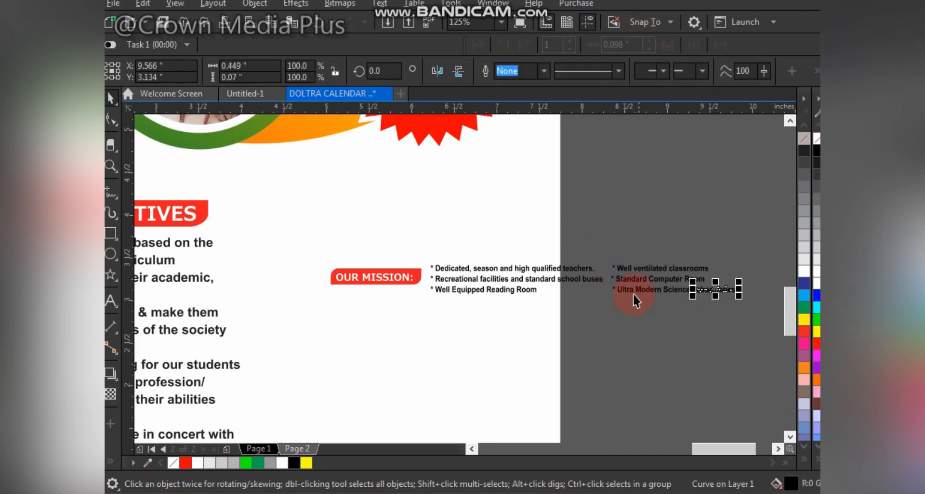
{"action": "left_click_drag", "start_coordinate": [634, 294], "coordinate": [633, 279]}
{"action": "left_click", "coordinate": [630, 276]}
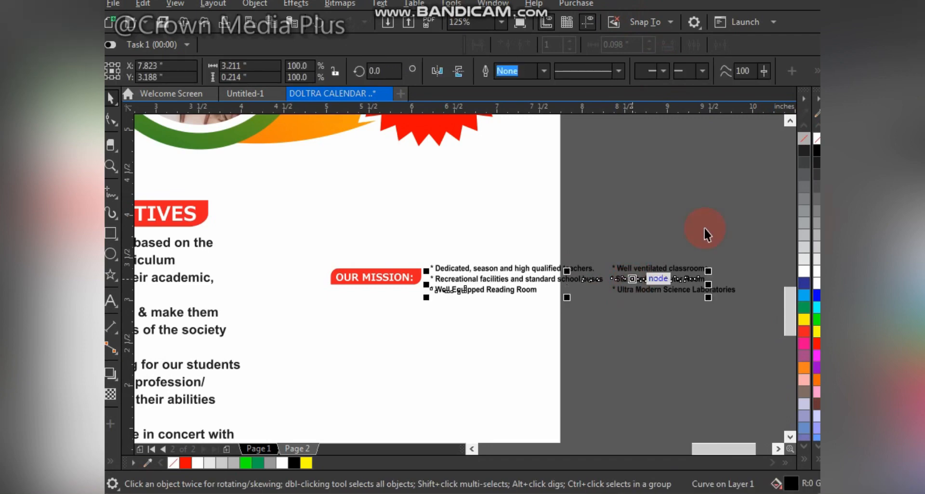
{"action": "left_click_drag", "start_coordinate": [703, 229], "coordinate": [430, 326]}
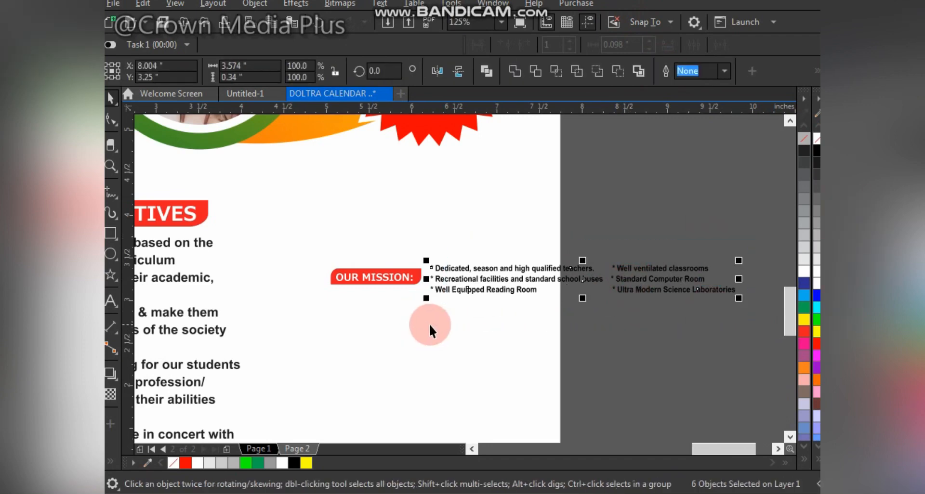
{"action": "key", "text": "ctrl+g"}
{"action": "key", "text": "F6"}
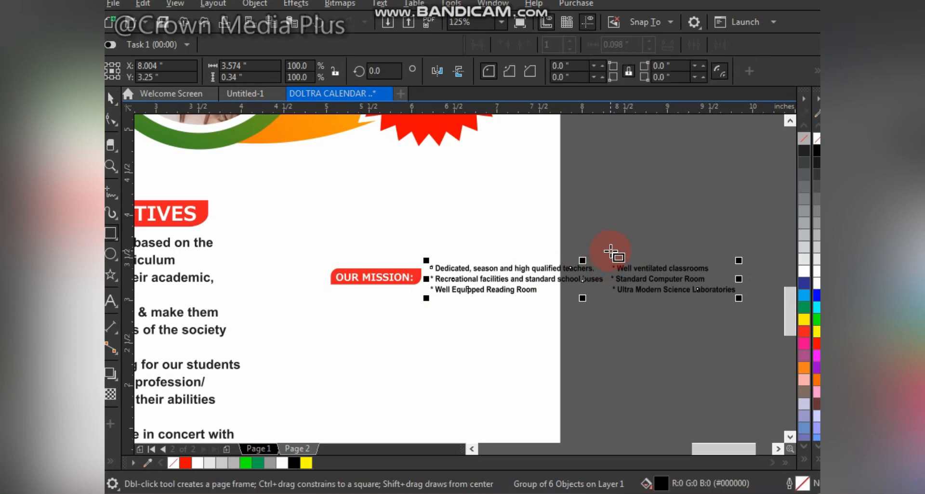
{"action": "left_click_drag", "start_coordinate": [607, 251], "coordinate": [743, 313]}
{"action": "key", "text": "space"}
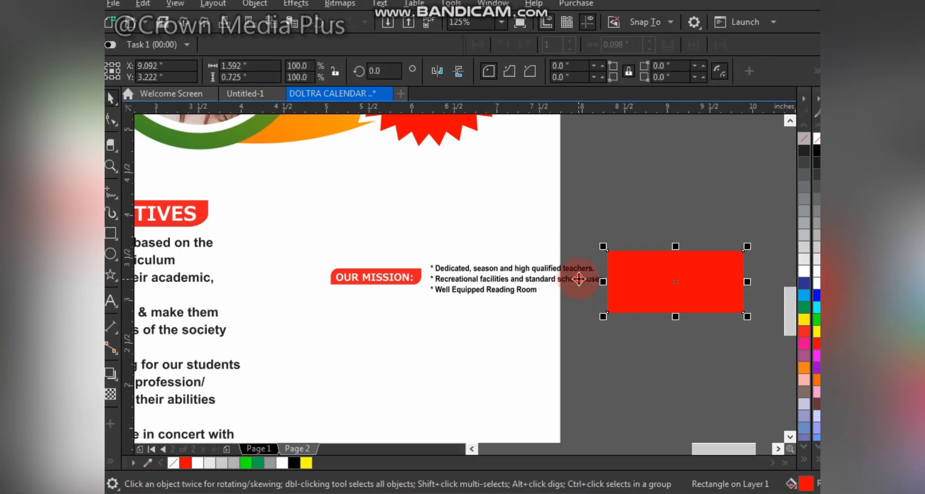
{"action": "left_click", "coordinate": [578, 279], "text": "shift"}
{"action": "left_click", "coordinate": [554, 71]}
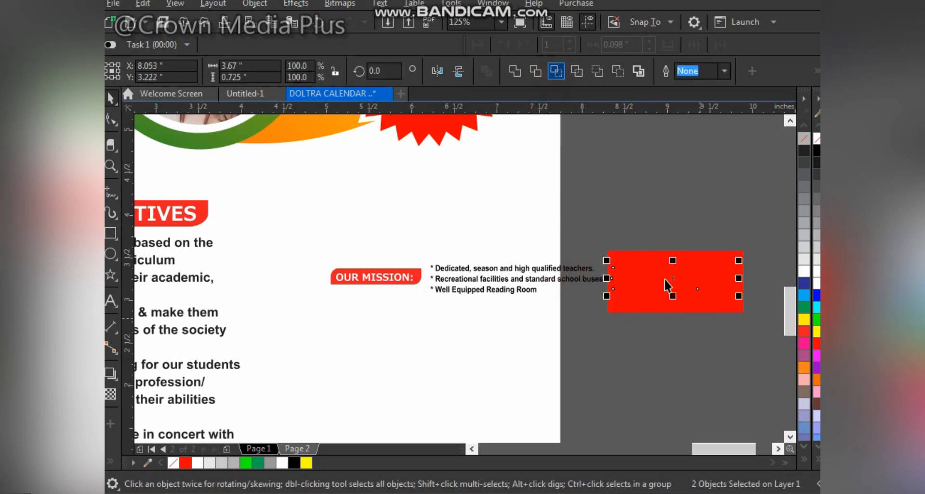
{"action": "left_click", "coordinate": [594, 281]}
{"action": "left_click", "coordinate": [586, 287], "text": "shift"}
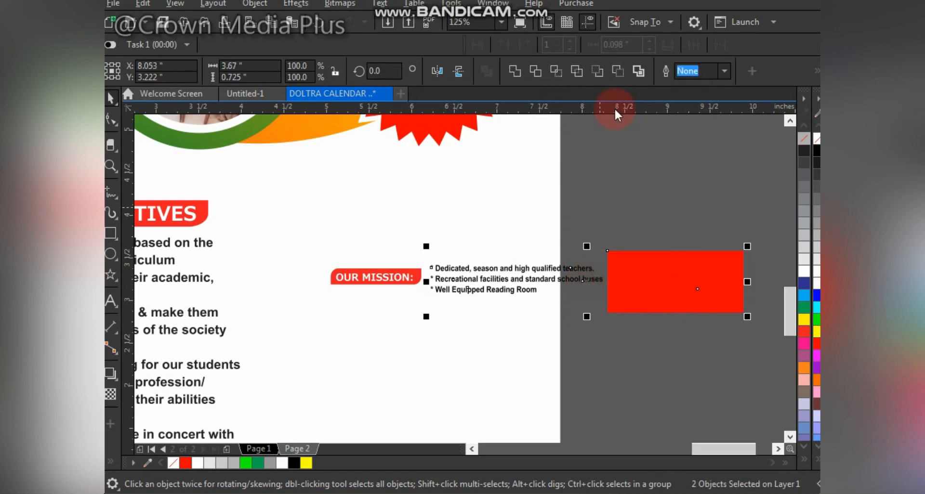
{"action": "left_click", "coordinate": [667, 281]}
{"action": "key", "text": "Delete"}
Step: Move the second OUR MISSION bullet list directly below the first bullet list
{"action": "left_click", "coordinate": [660, 282]}
{"action": "left_click_drag", "start_coordinate": [677, 280], "coordinate": [499, 313]}
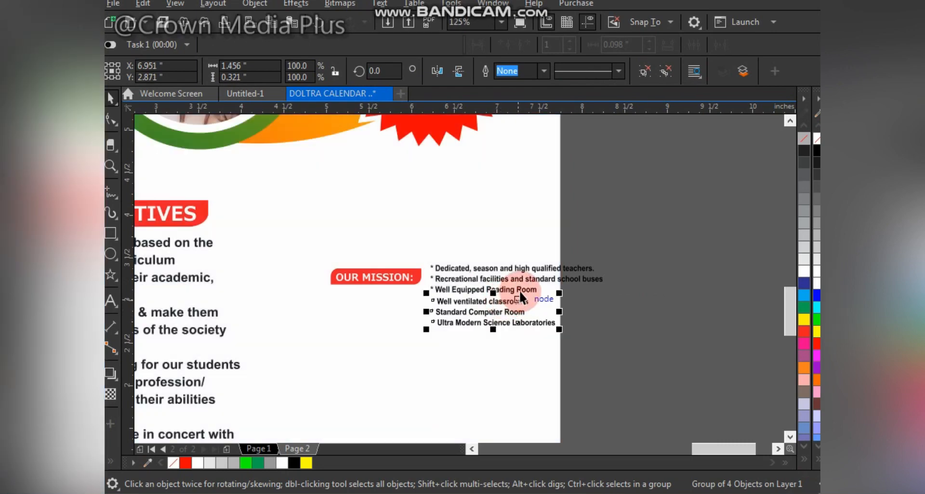
{"action": "left_click", "coordinate": [518, 290], "text": "shift"}
{"action": "scroll", "coordinate": [528, 304], "scroll_direction": "down", "scroll_amount": 2}
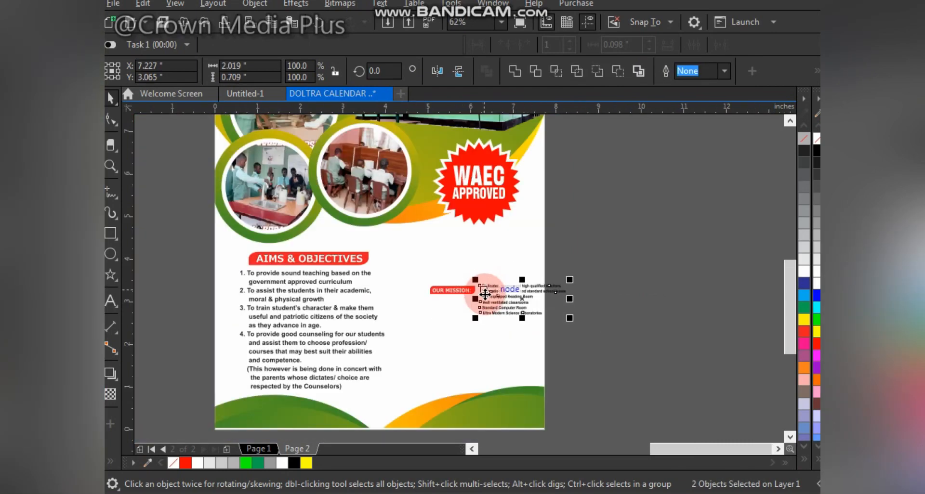
{"action": "left_click", "coordinate": [599, 227]}
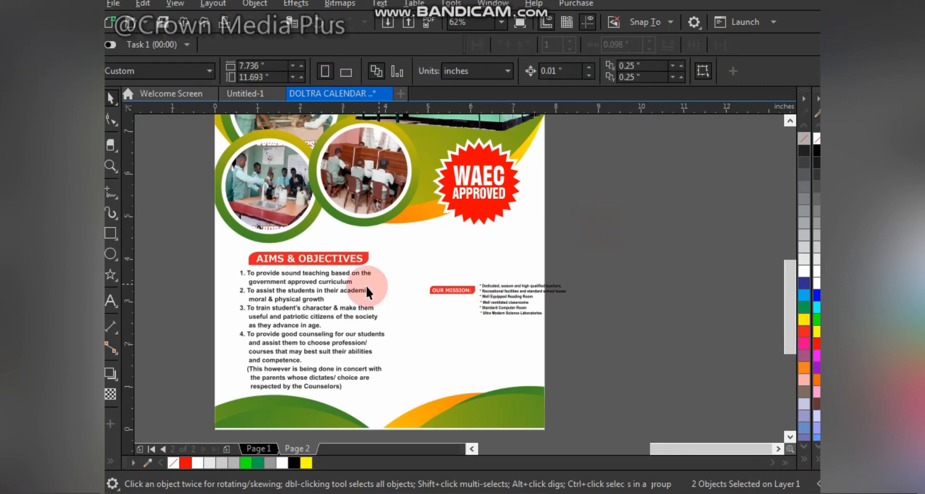
Step: Place the OUR MISSION label above the bullet lists and group the label and lists together
{"action": "left_click_drag", "start_coordinate": [385, 264], "coordinate": [473, 317]}
{"action": "left_click_drag", "start_coordinate": [456, 287], "coordinate": [503, 283]}
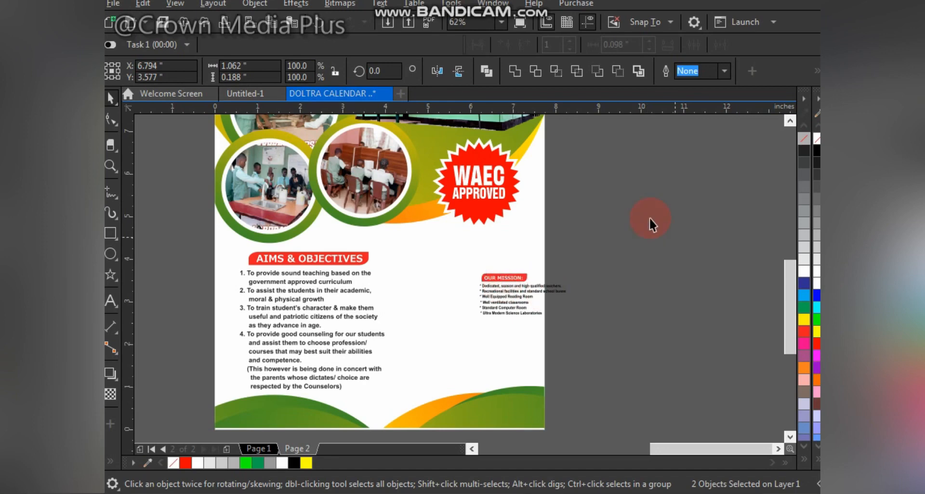
{"action": "left_click_drag", "start_coordinate": [649, 217], "coordinate": [418, 355]}
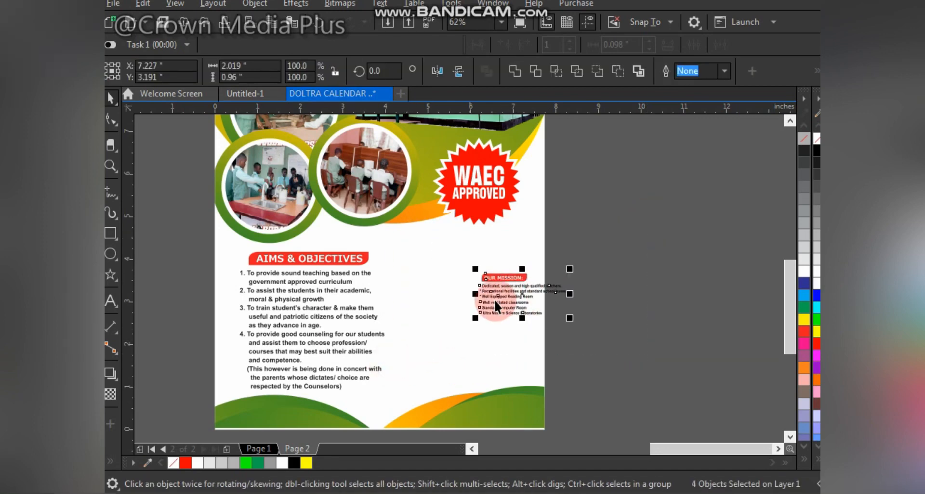
{"action": "key", "text": "ctrl+g"}
Step: Move the OUR MISSION group onto the page beside the aims text and enlarge it to about 152%
{"action": "key", "text": "F2"}
{"action": "left_click_drag", "start_coordinate": [178, 191], "coordinate": [617, 433]}
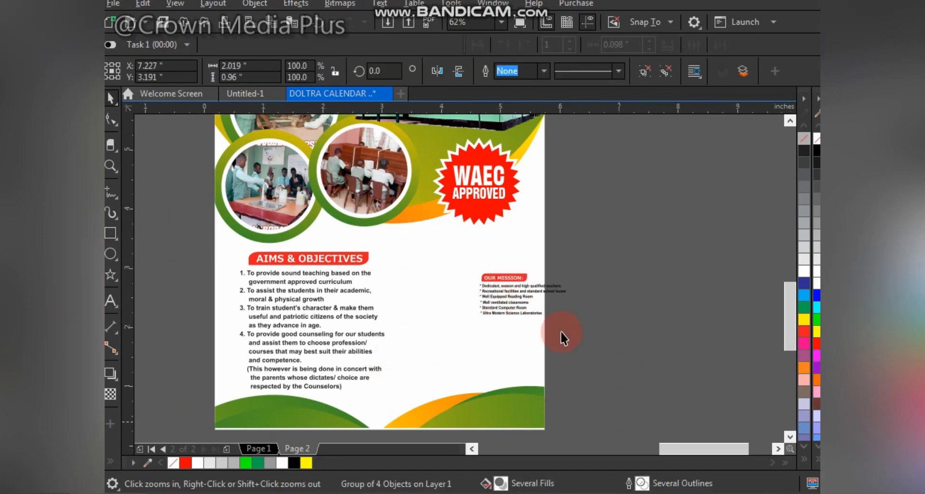
{"action": "left_click_drag", "start_coordinate": [596, 246], "coordinate": [528, 305]}
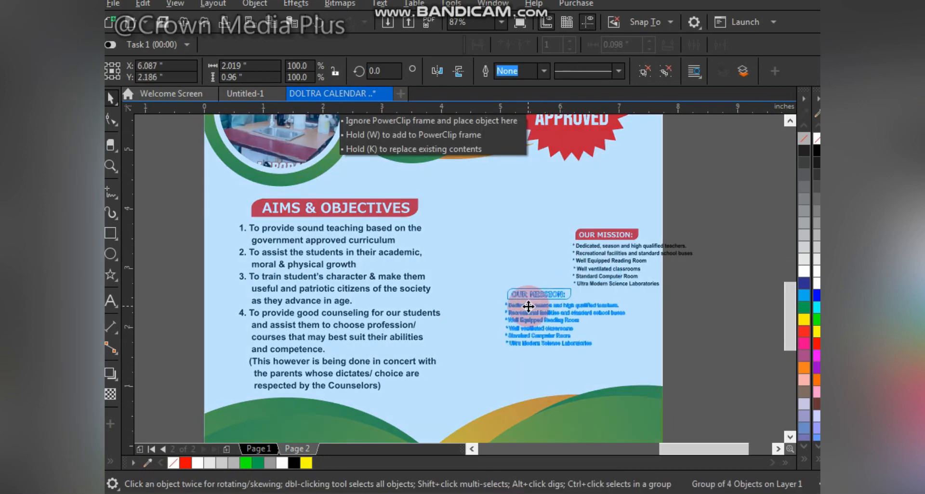
{"action": "left_click_drag", "start_coordinate": [496, 352], "coordinate": [476, 391]}
{"action": "left_click_drag", "start_coordinate": [345, 205], "coordinate": [340, 205]}
{"action": "left_click_drag", "start_coordinate": [504, 282], "coordinate": [491, 192]}
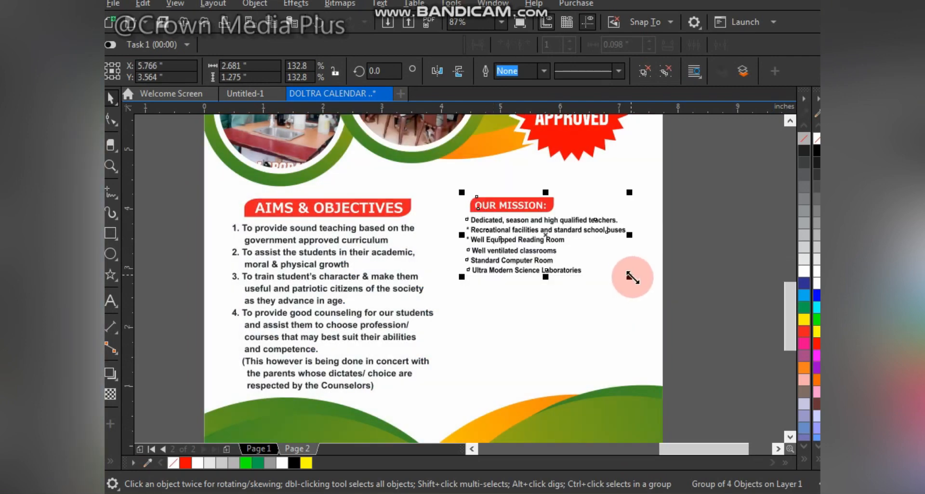
{"action": "left_click_drag", "start_coordinate": [630, 278], "coordinate": [657, 302]}
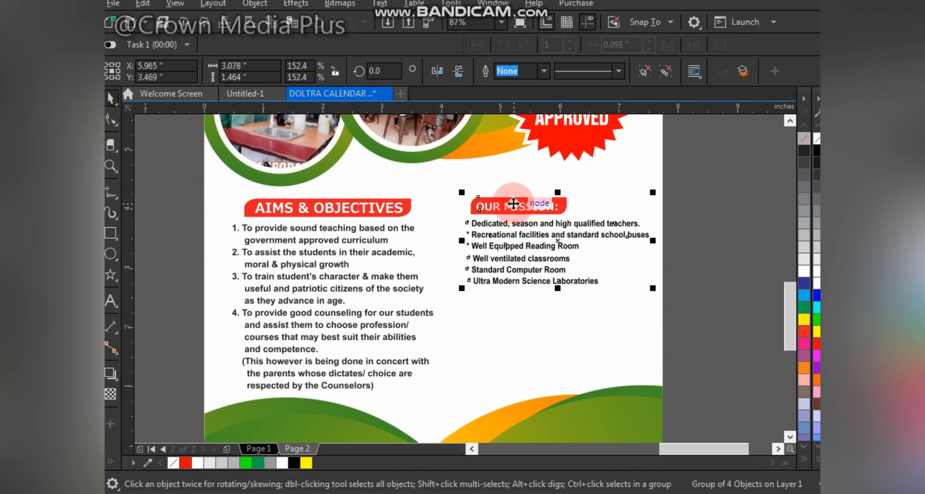
{"action": "left_click_drag", "start_coordinate": [514, 203], "coordinate": [512, 204]}
{"action": "left_click", "coordinate": [364, 207], "text": "shift"}
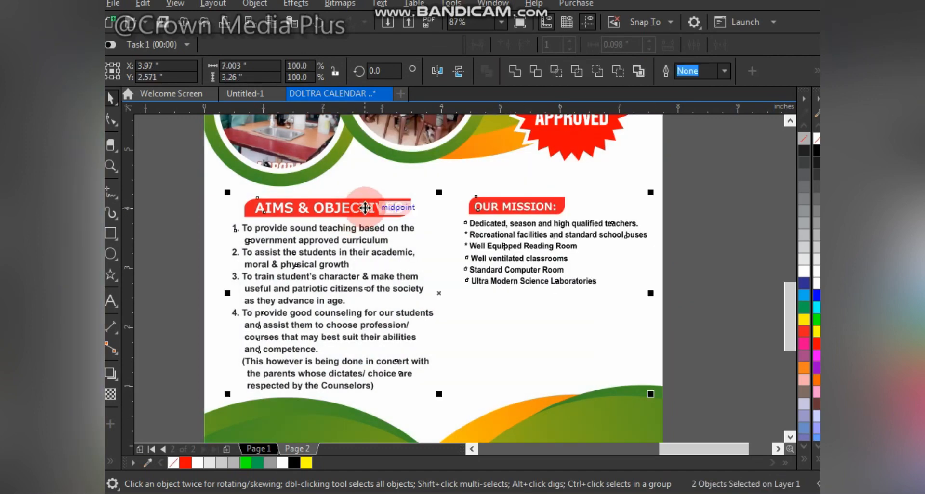
{"action": "left_click", "coordinate": [684, 205]}
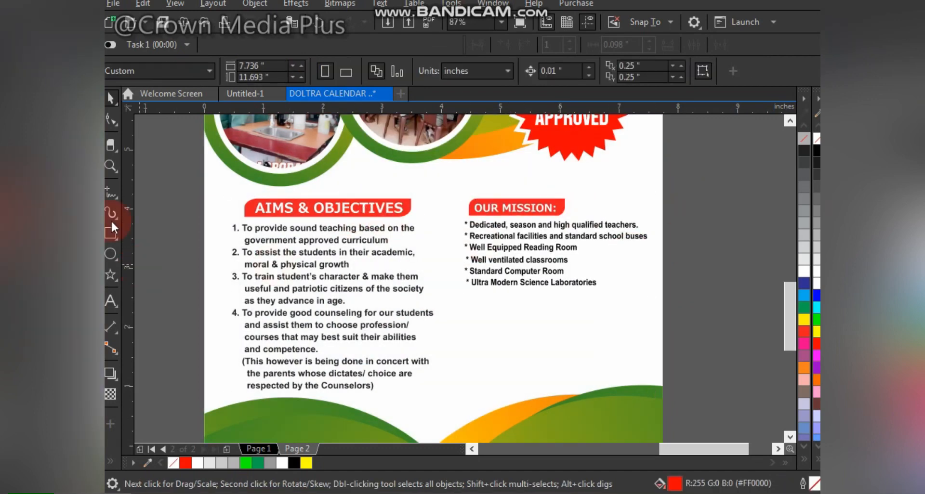
{"action": "left_click", "coordinate": [111, 234]}
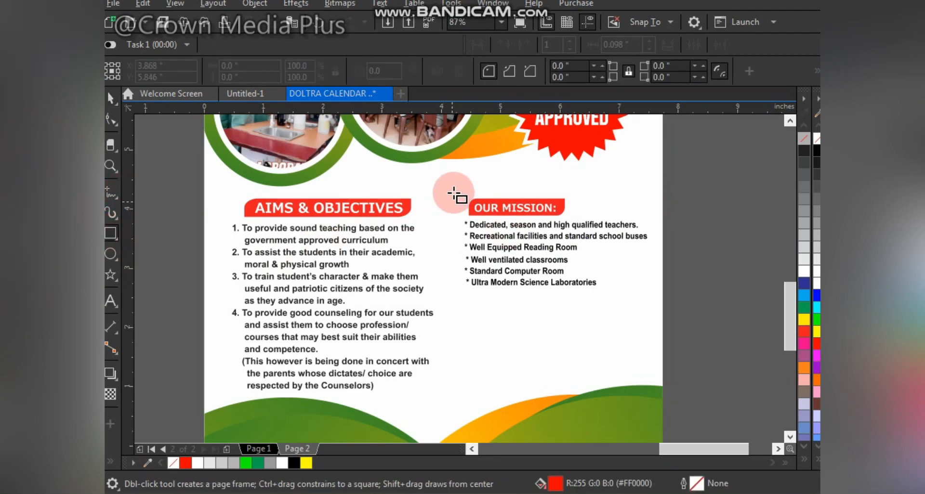